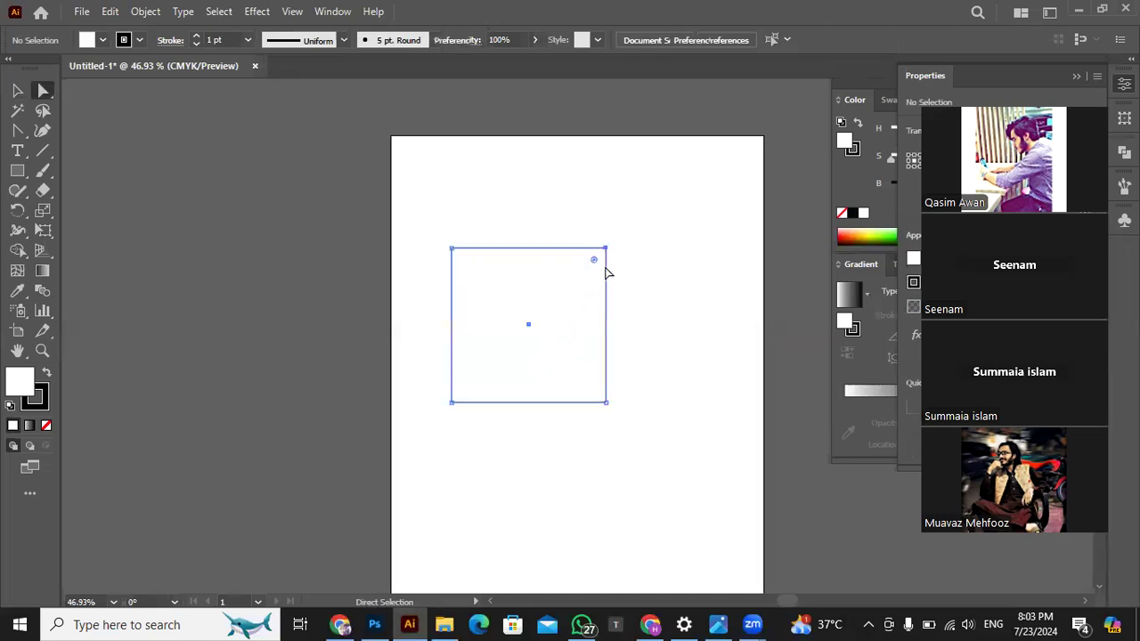
- Distort the square with Direct Selection by moving its upper corner anchors outward and its lower corner anchors up inside the shape
{"action": "left_click", "coordinate": [614, 253]}
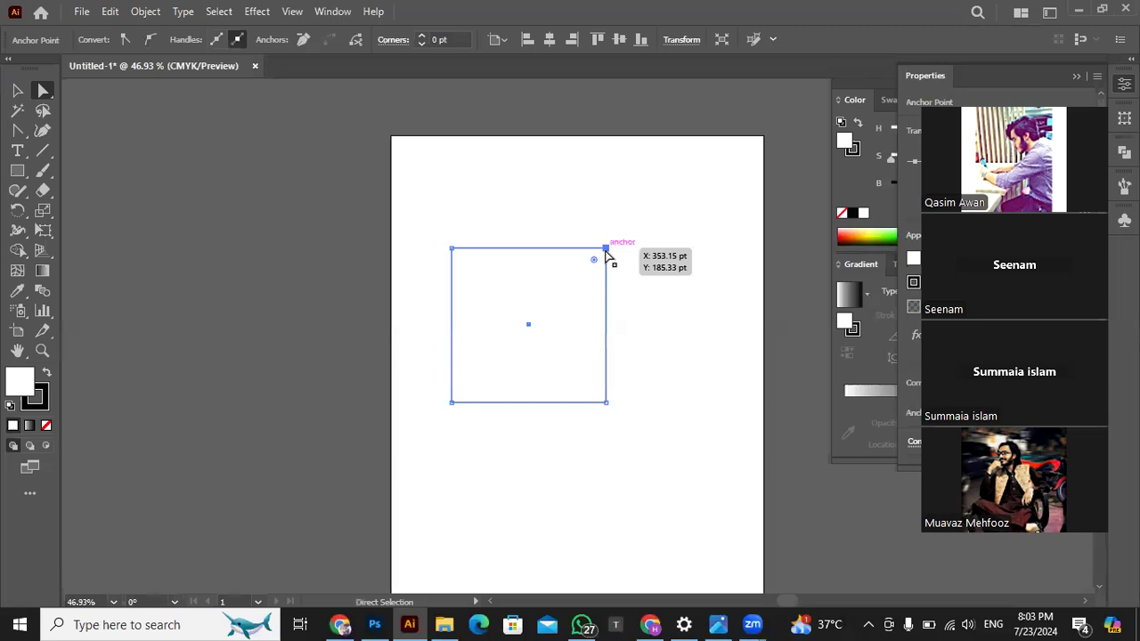
{"action": "left_click_drag", "start_coordinate": [606, 248], "coordinate": [620, 189]}
{"action": "left_click_drag", "start_coordinate": [452, 247], "coordinate": [418, 189]}
{"action": "left_click_drag", "start_coordinate": [456, 403], "coordinate": [477, 289]}
{"action": "left_click_drag", "start_coordinate": [604, 399], "coordinate": [564, 272]}
- Undo all the corner anchor moves on the square
{"action": "key", "text": "ctrl+z"}
{"action": "key", "text": "ctrl+z"}
{"action": "key", "text": "ctrl+z"}
{"action": "key", "text": "ctrl+z"}
{"action": "key", "text": "ctrl+z"}
{"action": "key", "text": "ctrl+z"}
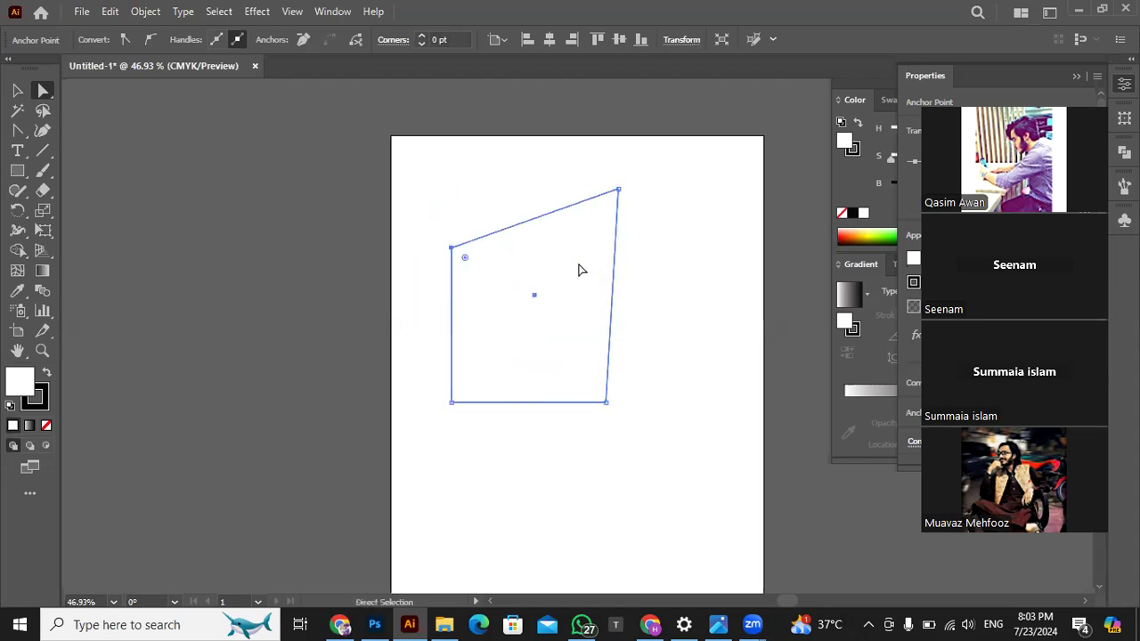
- Try rounding only the square's upper-right corner with a large radius, and undo the rounding
{"action": "left_click_drag", "start_coordinate": [611, 238], "coordinate": [458, 383]}
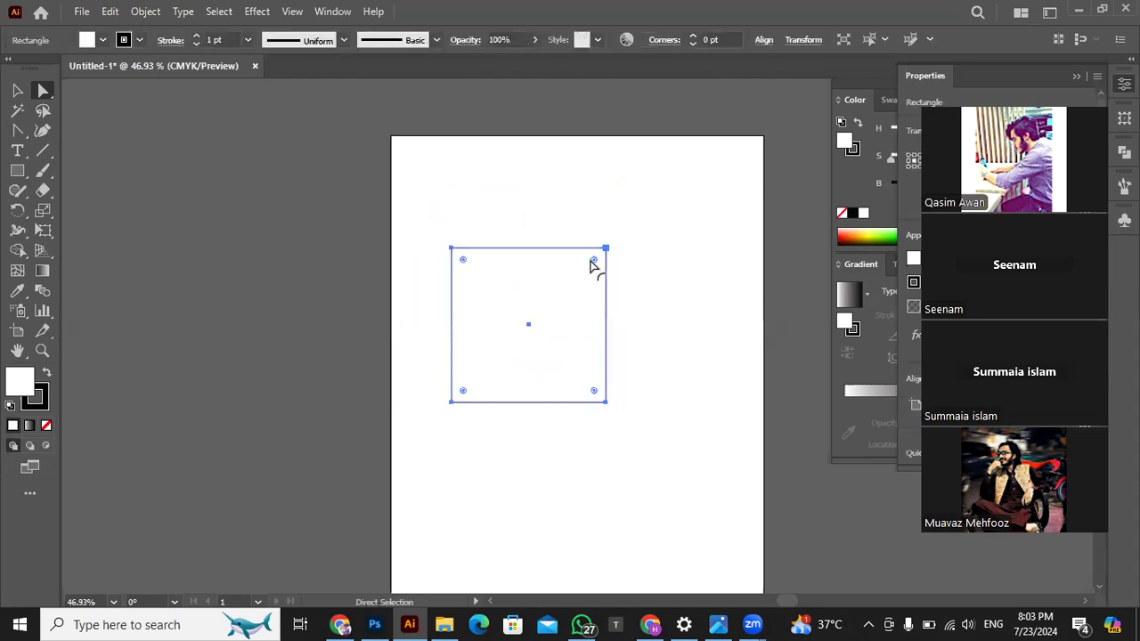
{"action": "left_click", "coordinate": [460, 269]}
{"action": "mouse_move", "coordinate": [597, 264]}
{"action": "left_mouse_down"}
{"action": "mouse_move", "coordinate": [570, 311]}
{"action": "mouse_move", "coordinate": [611, 257]}
{"action": "left_mouse_up"}
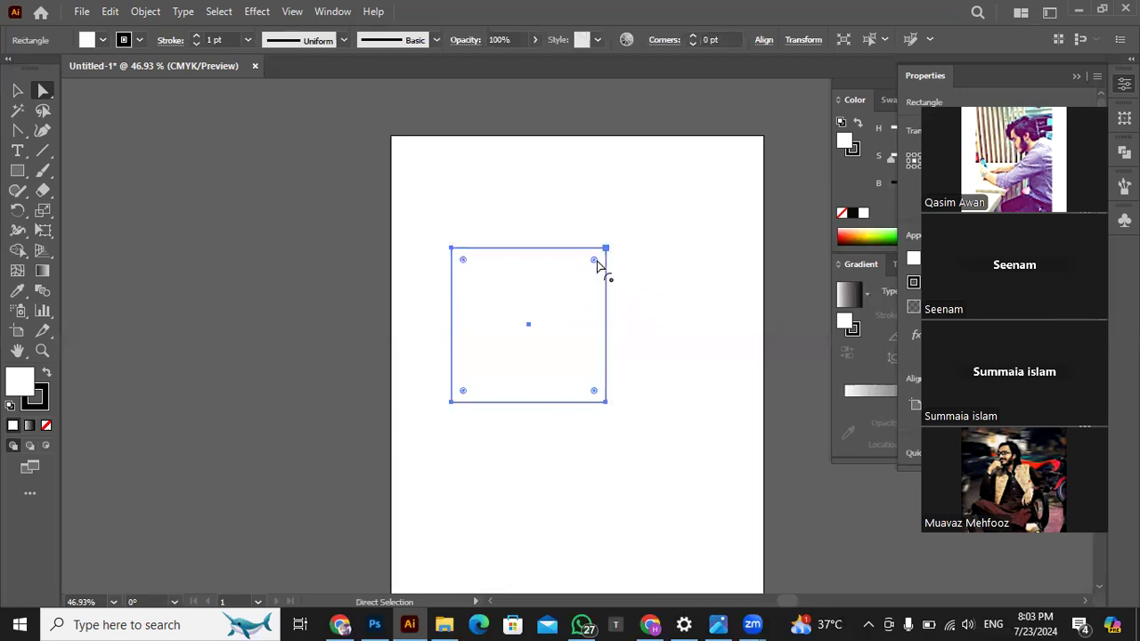
{"action": "left_click_drag", "start_coordinate": [594, 262], "coordinate": [550, 326]}
{"action": "left_click", "coordinate": [627, 255]}
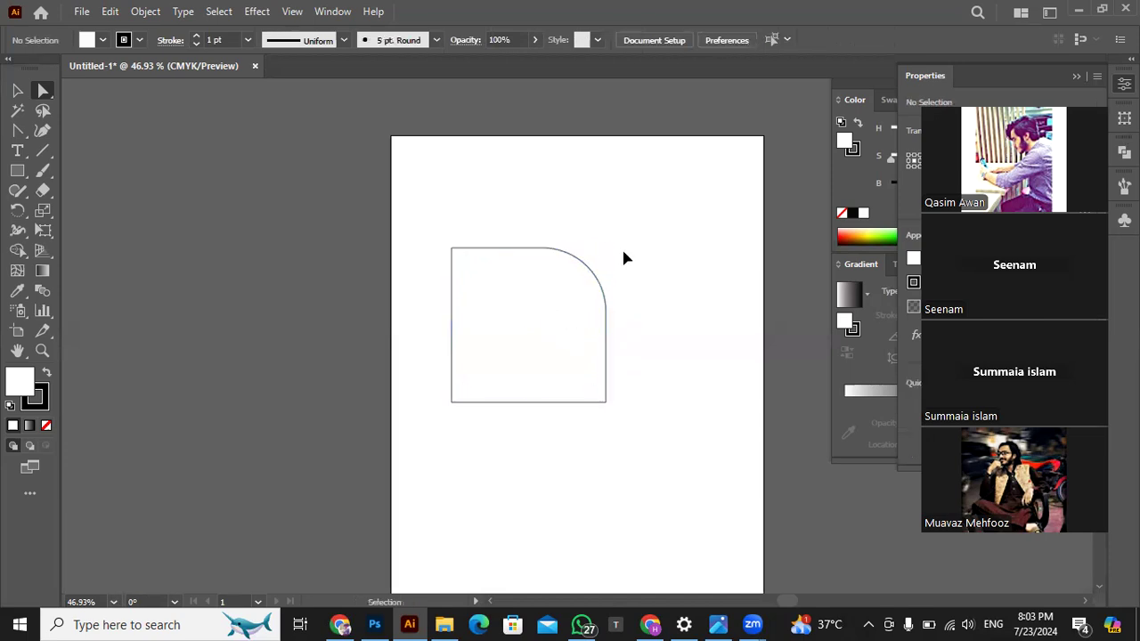
{"action": "key", "text": "ctrl+z"}
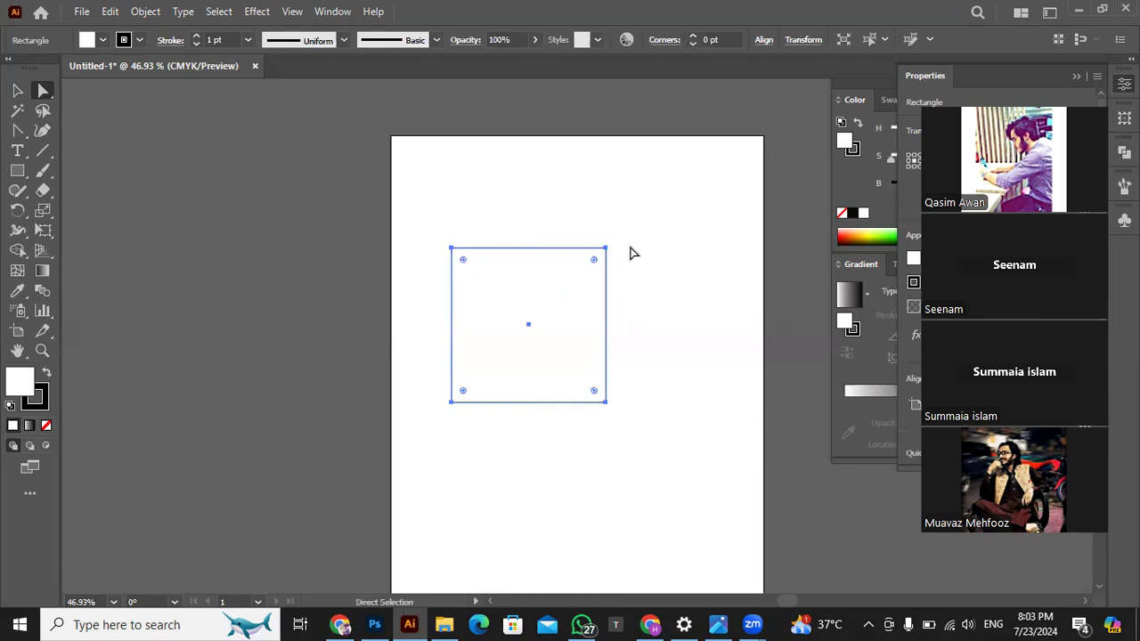
- Delete the existing square and draw a new one near the left edge of the artboard
{"action": "key", "text": "backslash"}
{"action": "left_click", "coordinate": [399, 443]}
{"action": "left_click", "coordinate": [620, 363]}
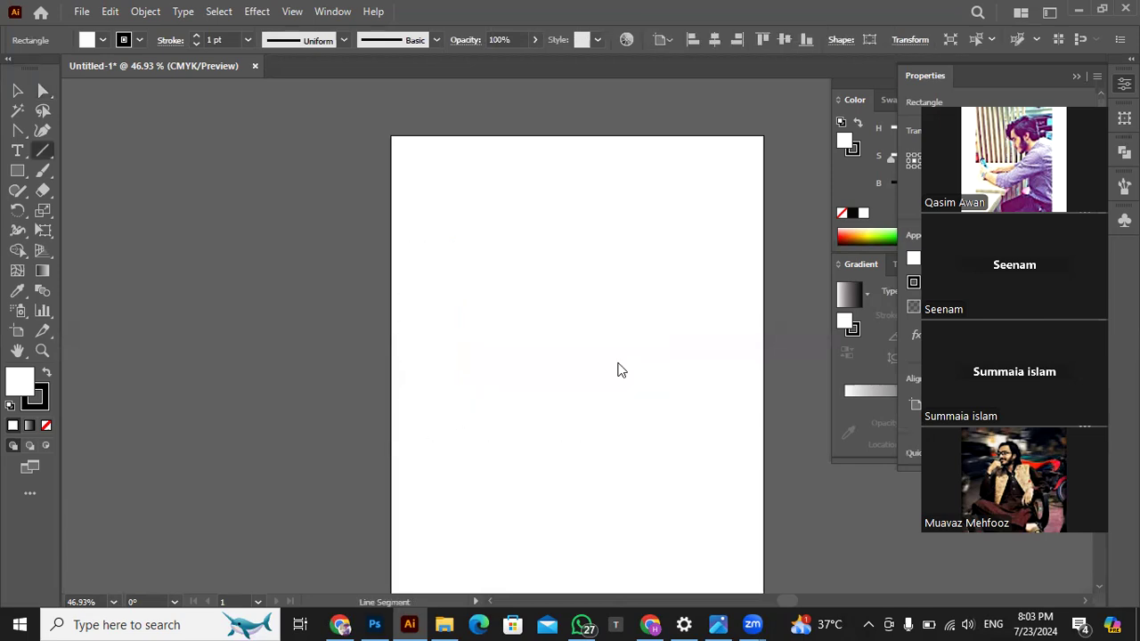
{"action": "left_click", "coordinate": [17, 170]}
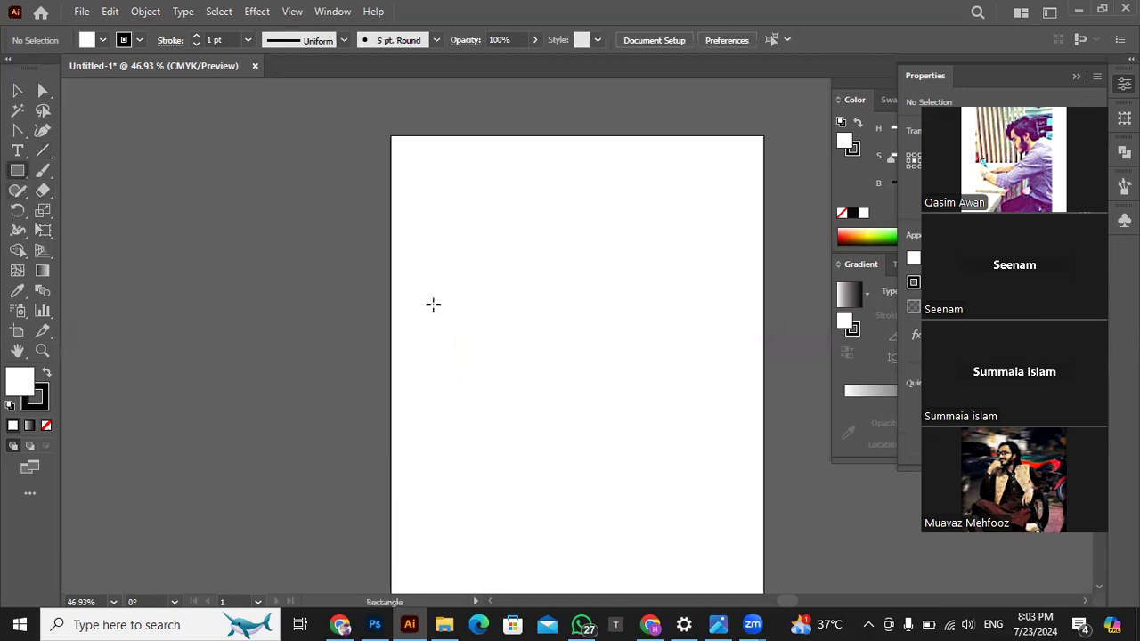
{"action": "left_click_drag", "start_coordinate": [401, 263], "coordinate": [557, 419]}
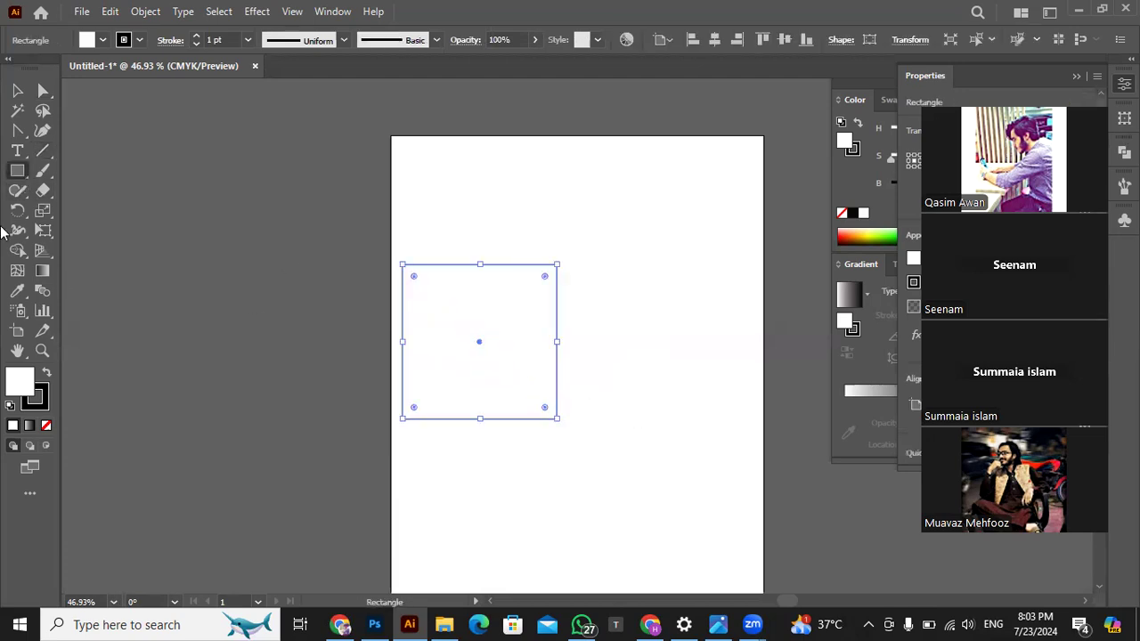
- Draw a circle with the Ellipse tool, slightly larger than the square, and place it beside the square on the right
{"action": "right_click", "coordinate": [17, 171]}
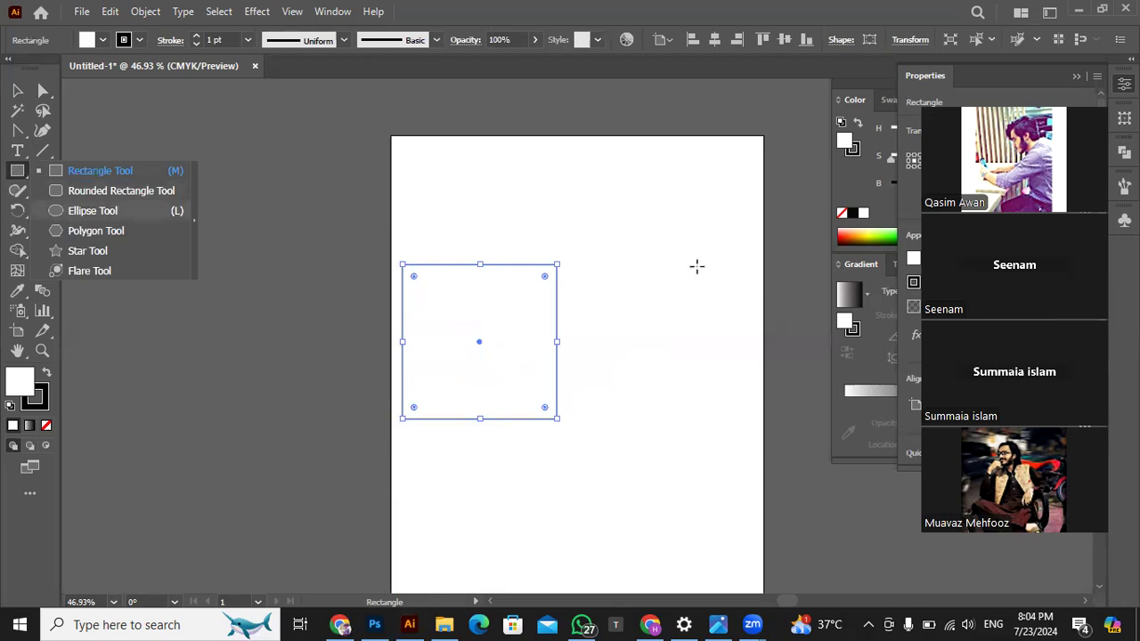
{"action": "key", "text": "l"}
{"action": "left_click_drag", "start_coordinate": [636, 317], "coordinate": [828, 503]}
{"action": "left_click_drag", "start_coordinate": [730, 414], "coordinate": [677, 343]}
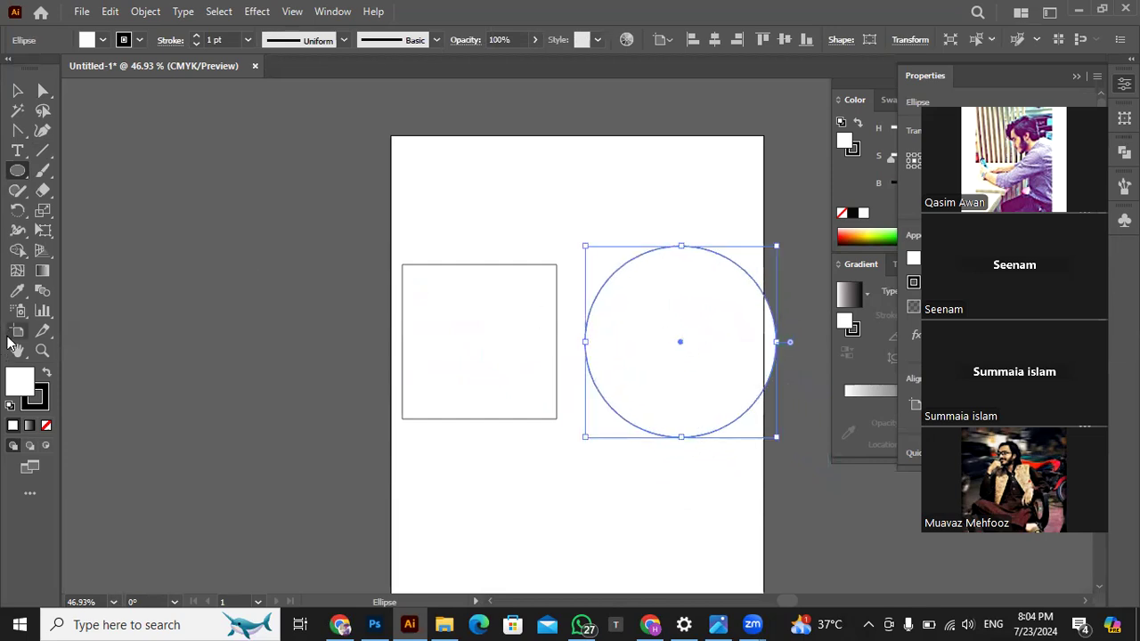
- Extend the artboard's right edge past the circle, making the artboard about 676 pt wide
{"action": "key", "text": "shift+o"}
{"action": "left_click_drag", "start_coordinate": [764, 367], "coordinate": [803, 372]}
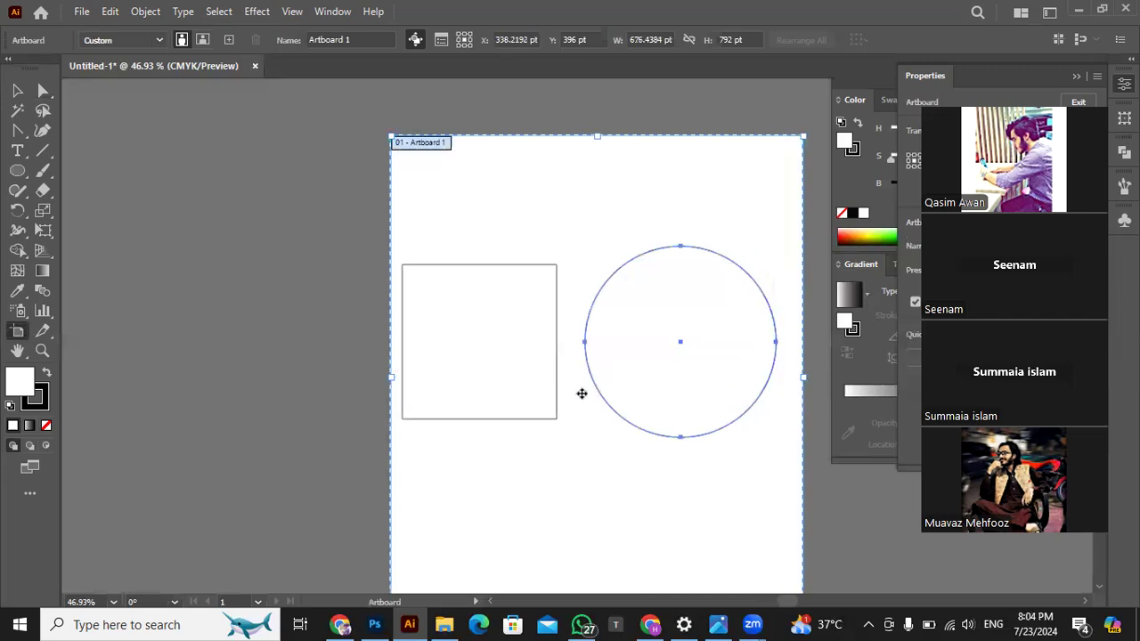
{"action": "left_click", "coordinate": [17, 90]}
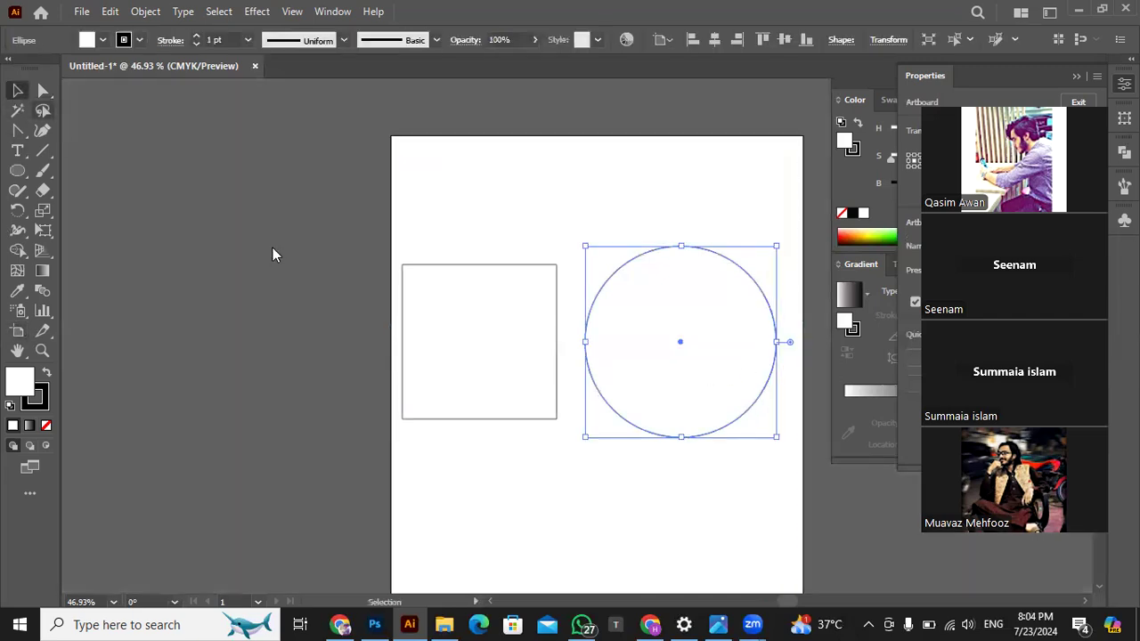
- Move the square and circle together slightly to the right on the artboard
{"action": "left_click", "coordinate": [447, 303], "text": "shift"}
{"action": "left_click_drag", "start_coordinate": [448, 300], "coordinate": [458, 302]}
{"action": "left_click", "coordinate": [483, 213]}
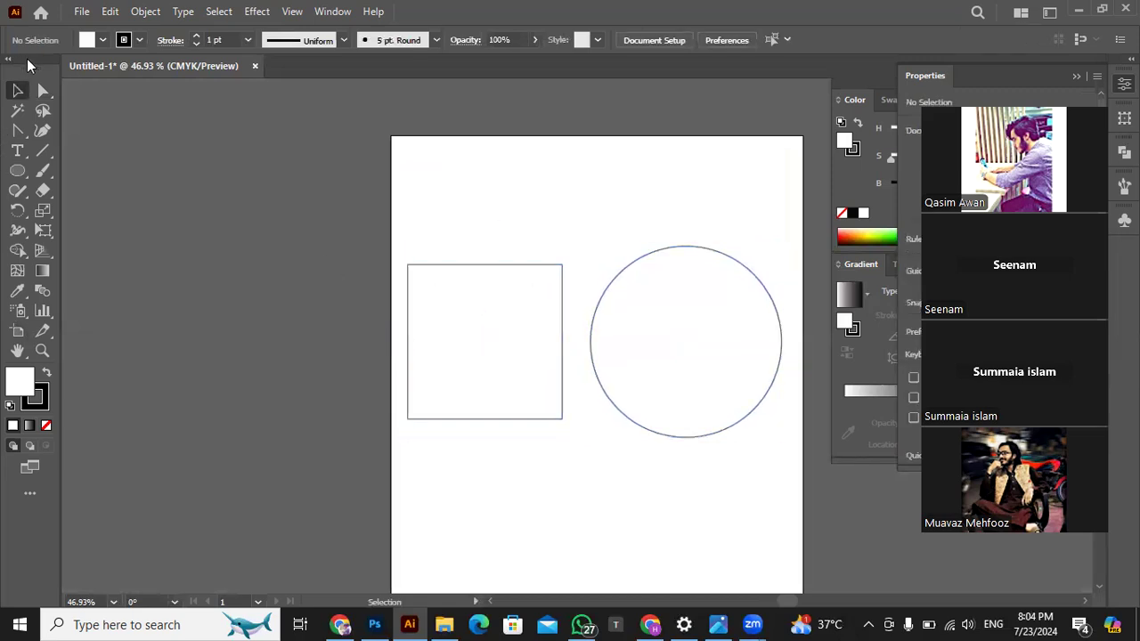
- Examine the anchor points of the square and the circle with Direct Selection
{"action": "left_click", "coordinate": [42, 90]}
{"action": "left_click_drag", "start_coordinate": [463, 316], "coordinate": [793, 458]}
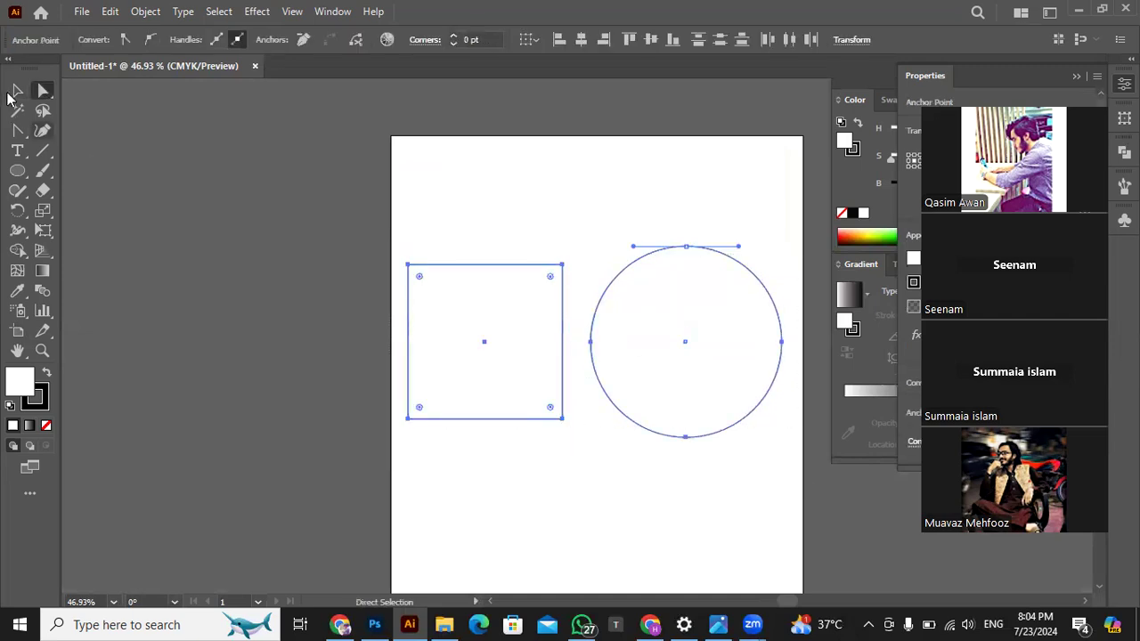
{"action": "left_click", "coordinate": [17, 90]}
{"action": "left_click", "coordinate": [545, 472]}
- Rotate the square 45 degrees so that it stands on one corner as a diamond
{"action": "left_click", "coordinate": [504, 386]}
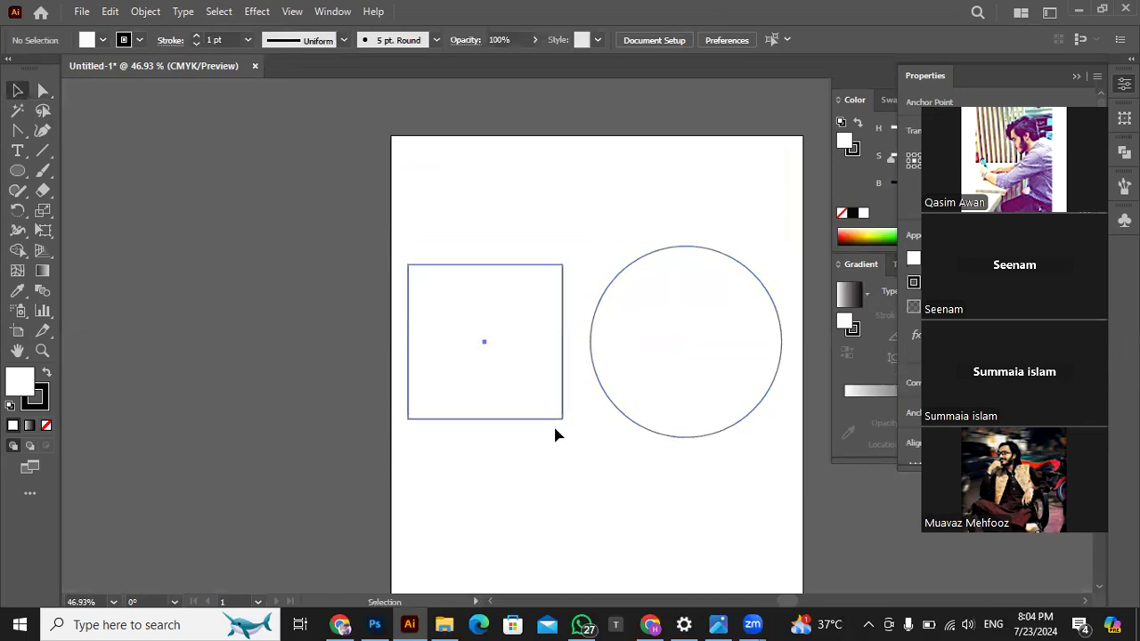
{"action": "left_click_drag", "start_coordinate": [558, 427], "coordinate": [569, 384]}
{"action": "left_click", "coordinate": [419, 413]}
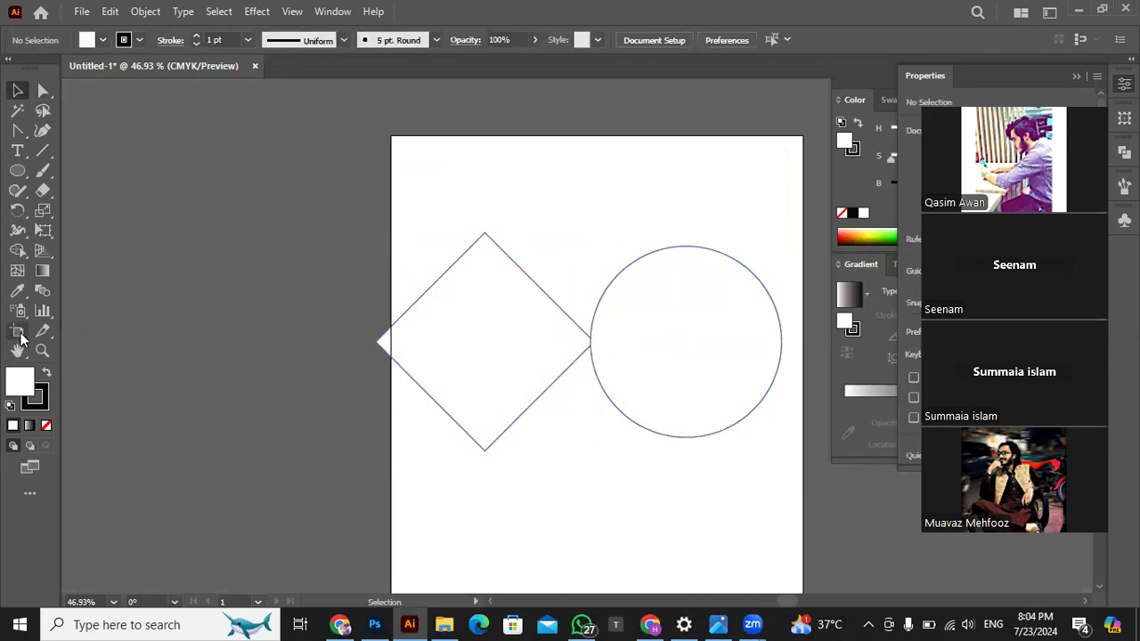
- Extend the artboard's left edge beyond the diamond, making the artboard about 785 pt wide
{"action": "left_click", "coordinate": [19, 333]}
{"action": "left_click_drag", "start_coordinate": [390, 381], "coordinate": [327, 381]}
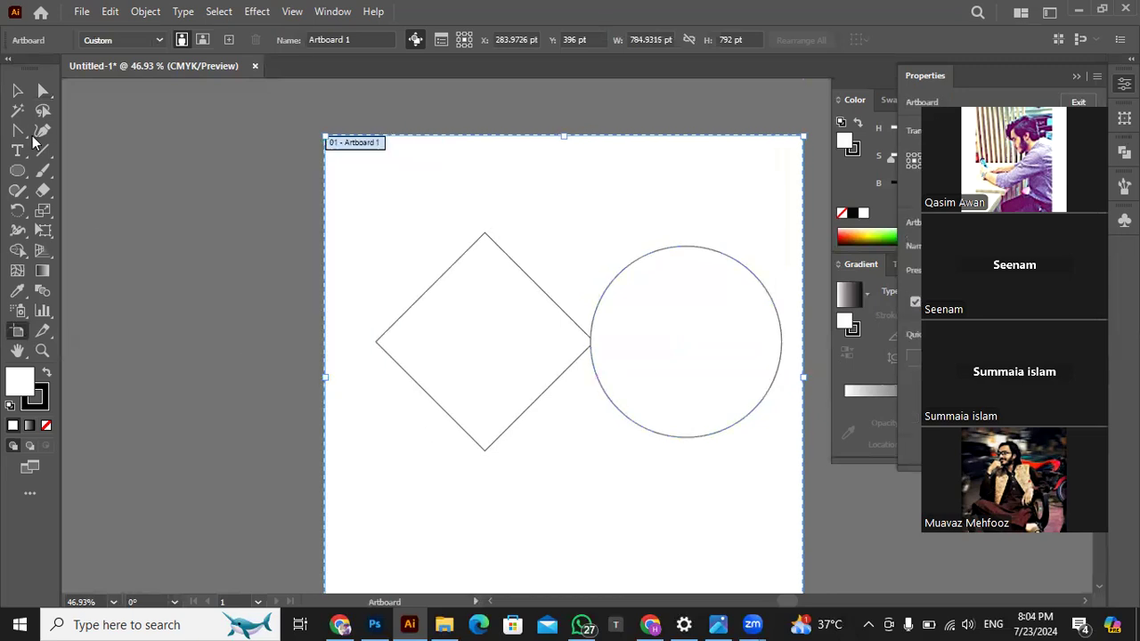
{"action": "left_click", "coordinate": [17, 90]}
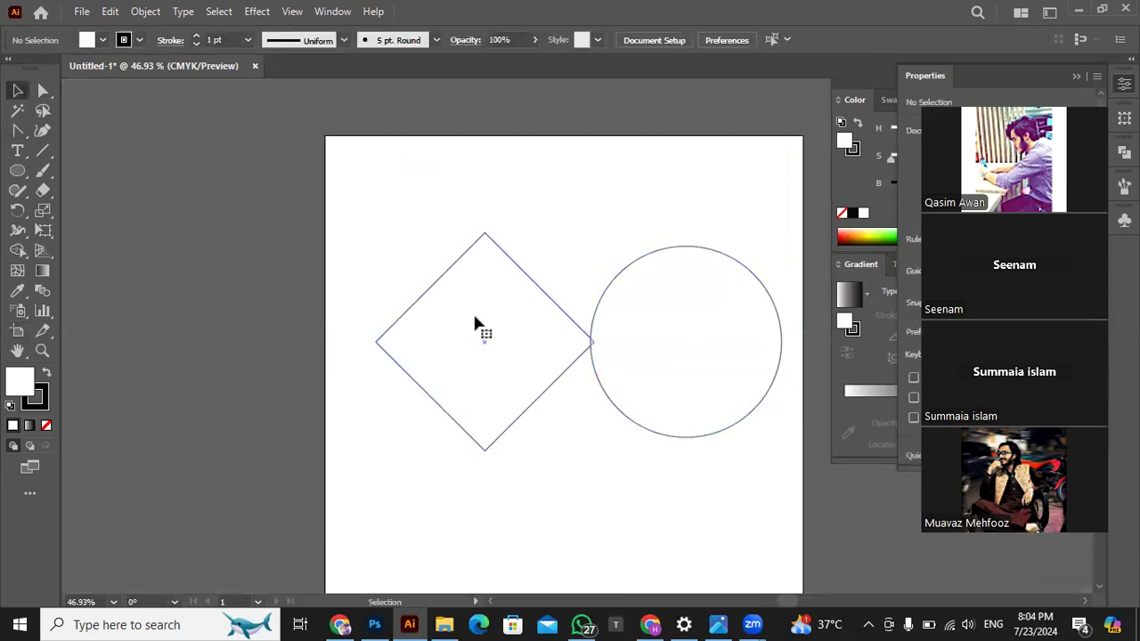
- Nudge the diamond left to leave a small gap between it and the circle
{"action": "left_click", "coordinate": [474, 321]}
{"action": "key", "text": "shift+Left"}
{"action": "key", "text": "shift+Left"}
{"action": "left_click", "coordinate": [526, 245]}
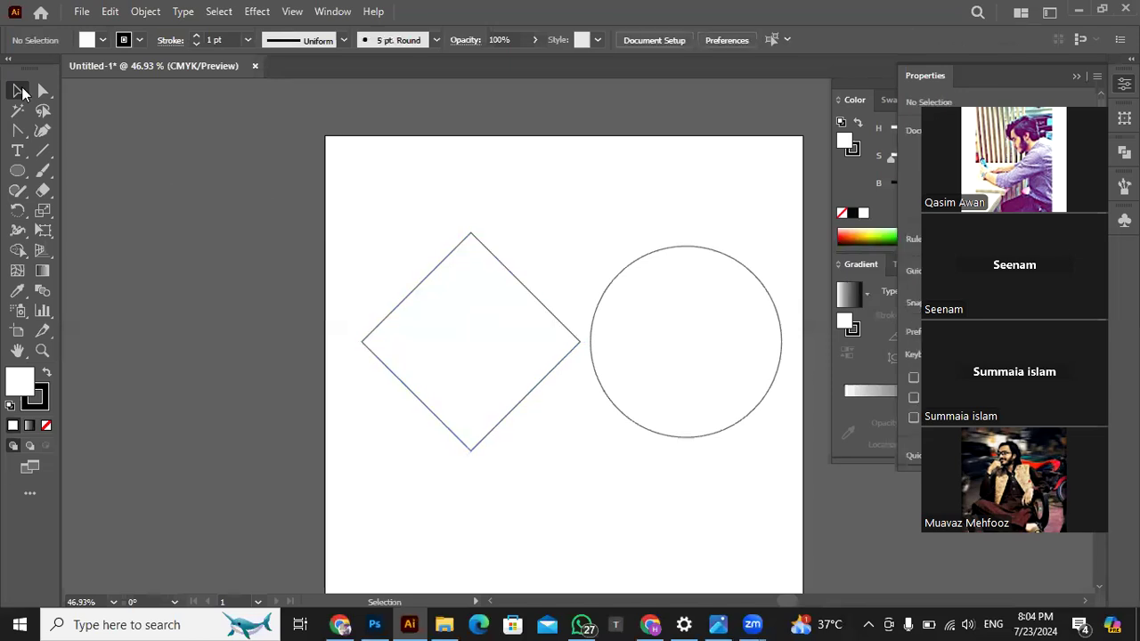
- Convert the diamond's top corner into a smooth curve with horizontal handles using the Anchor Point tool
{"action": "left_click", "coordinate": [43, 90]}
{"action": "left_click_drag", "start_coordinate": [329, 212], "coordinate": [794, 481]}
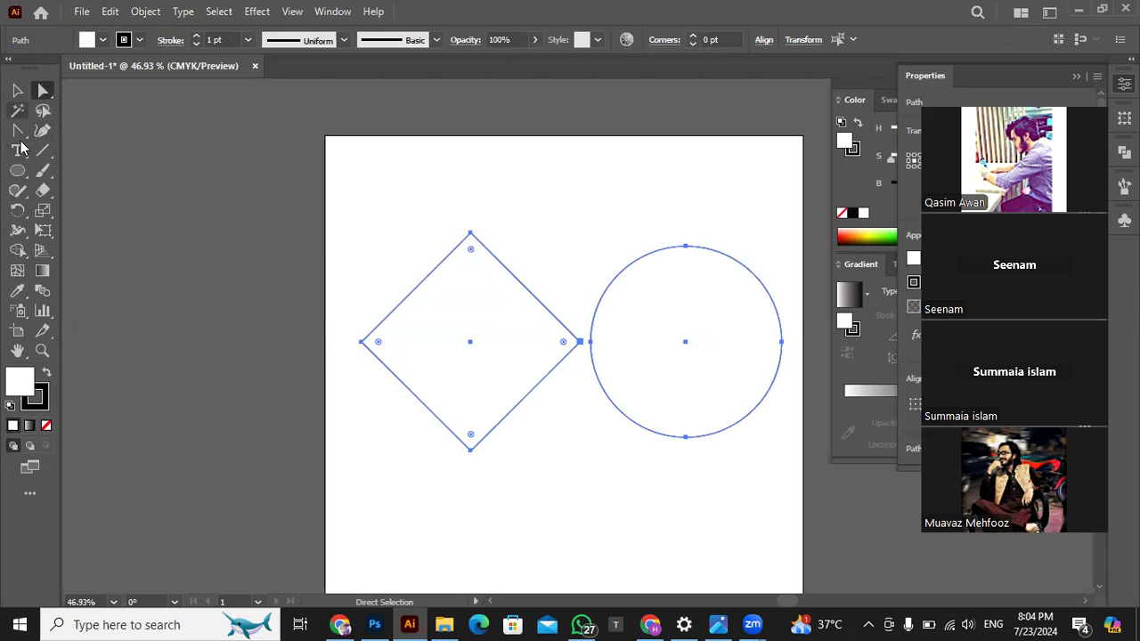
{"action": "left_click_drag", "start_coordinate": [17, 130], "coordinate": [69, 195]}
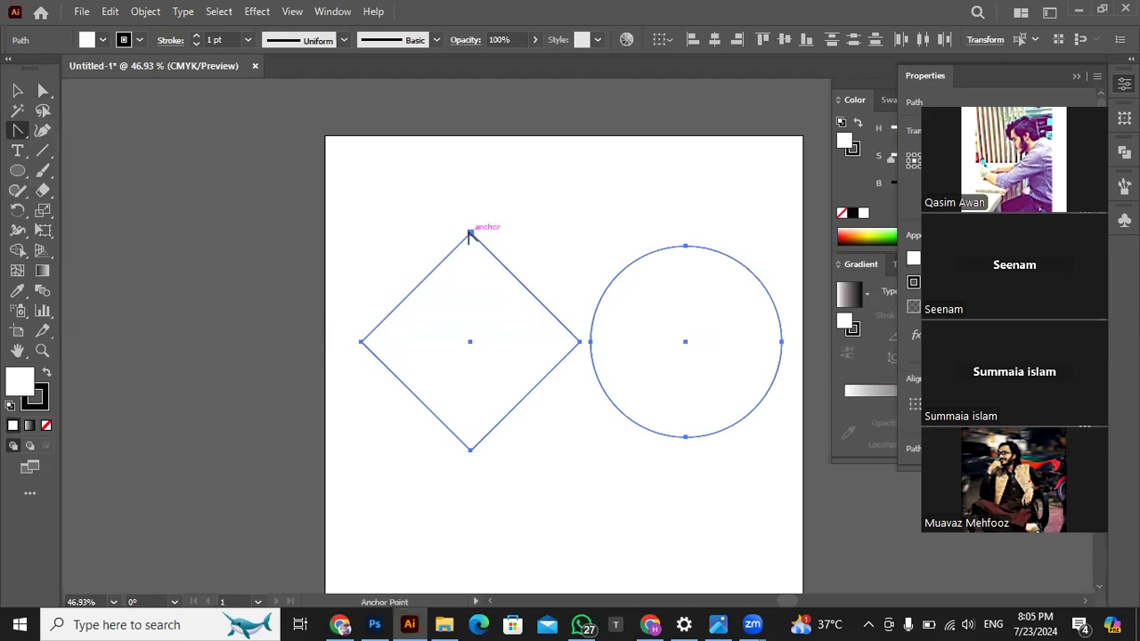
{"action": "left_click_drag", "start_coordinate": [470, 234], "coordinate": [546, 233]}
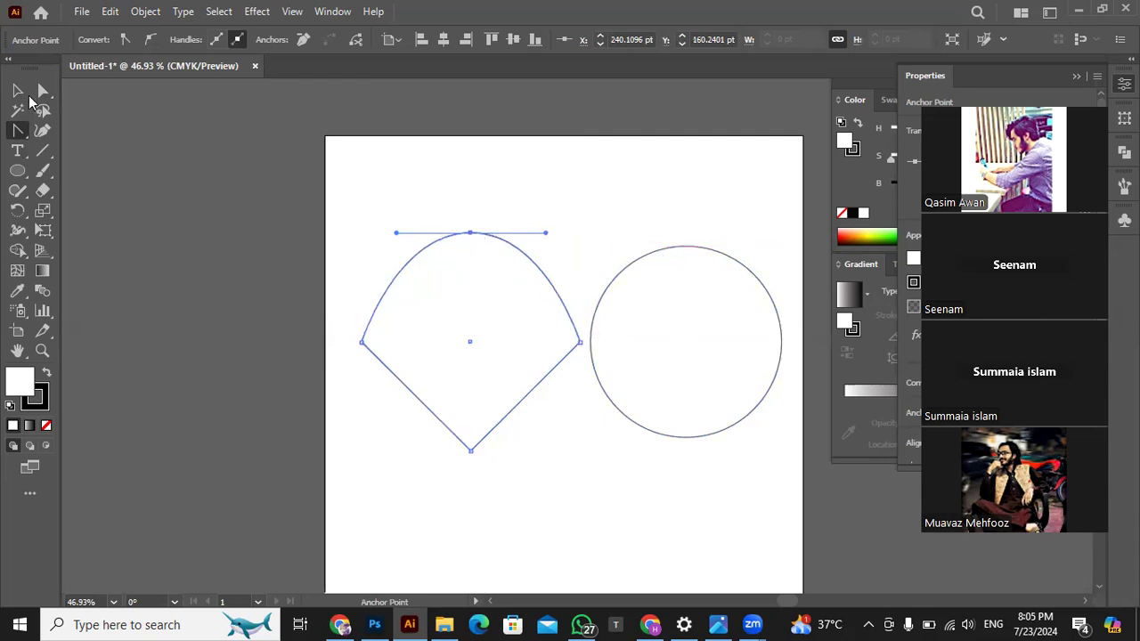
- Convert all four smooth anchor points of the circle to corner points, turning it into a straight-sided diamond
{"action": "key", "text": "v"}
{"action": "left_click", "coordinate": [641, 267]}
{"action": "key", "text": "shift+c"}
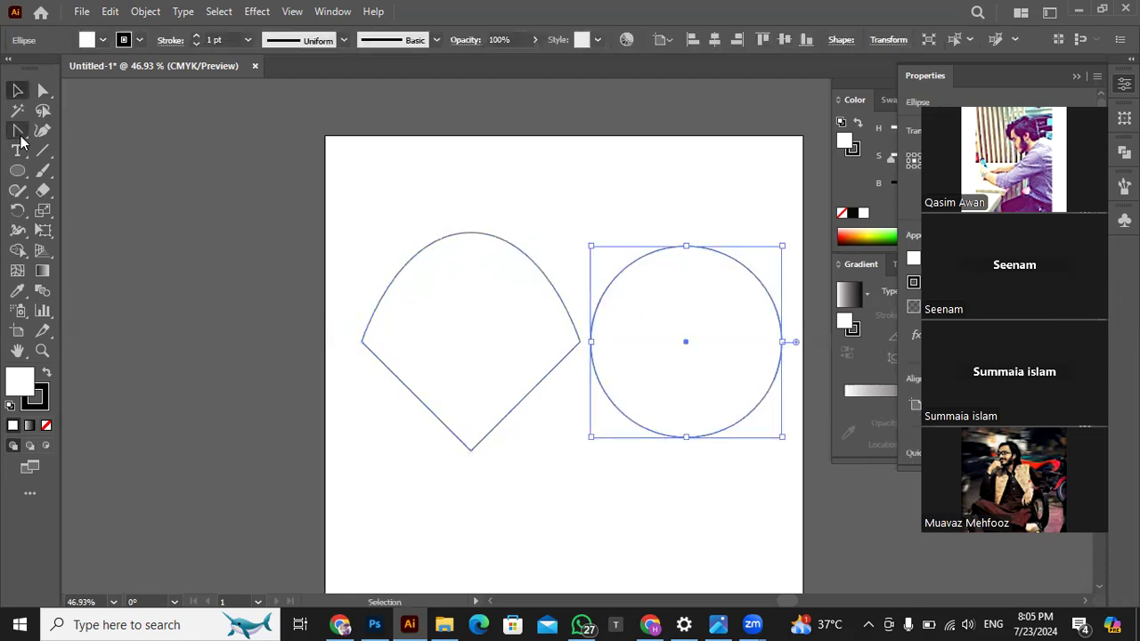
{"action": "left_click", "coordinate": [685, 248]}
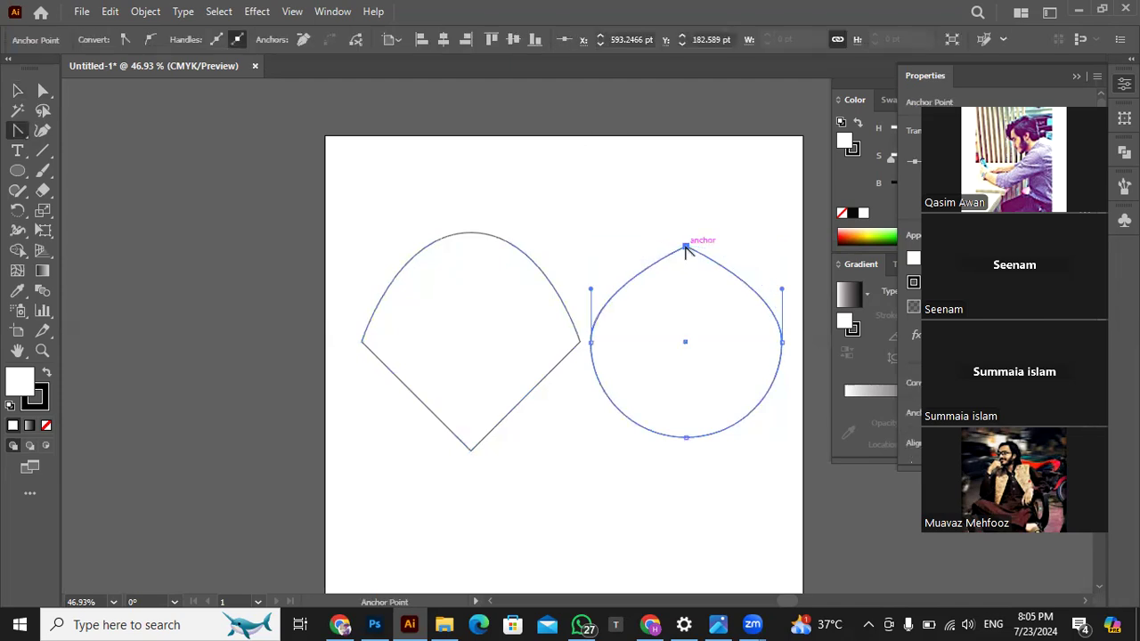
{"action": "left_click", "coordinate": [782, 342]}
{"action": "left_click", "coordinate": [686, 438]}
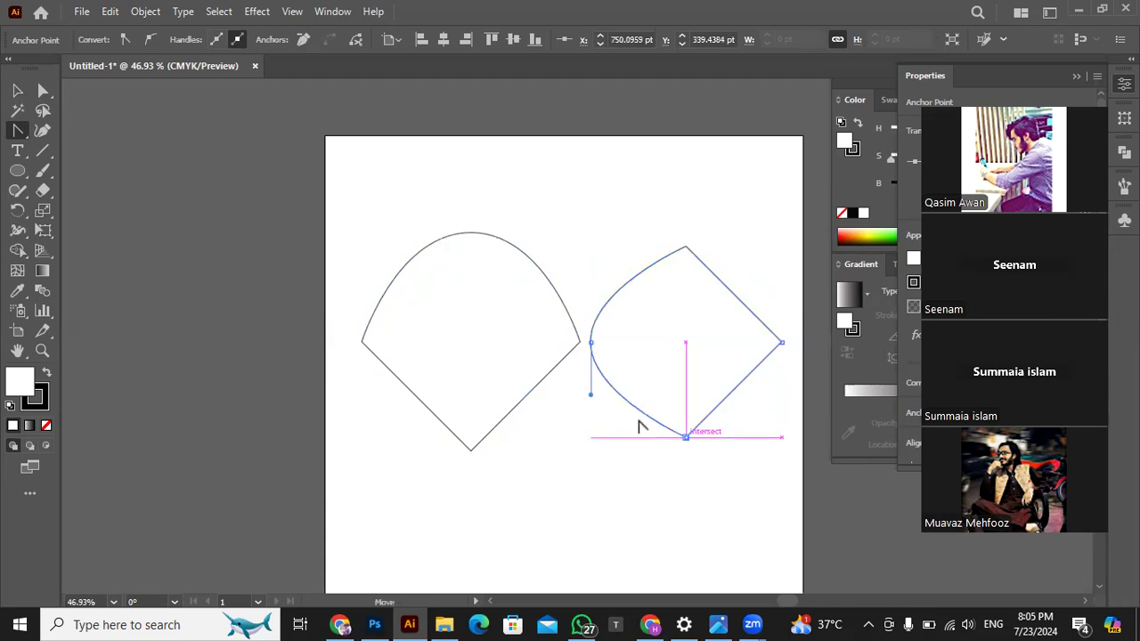
{"action": "left_click", "coordinate": [590, 342]}
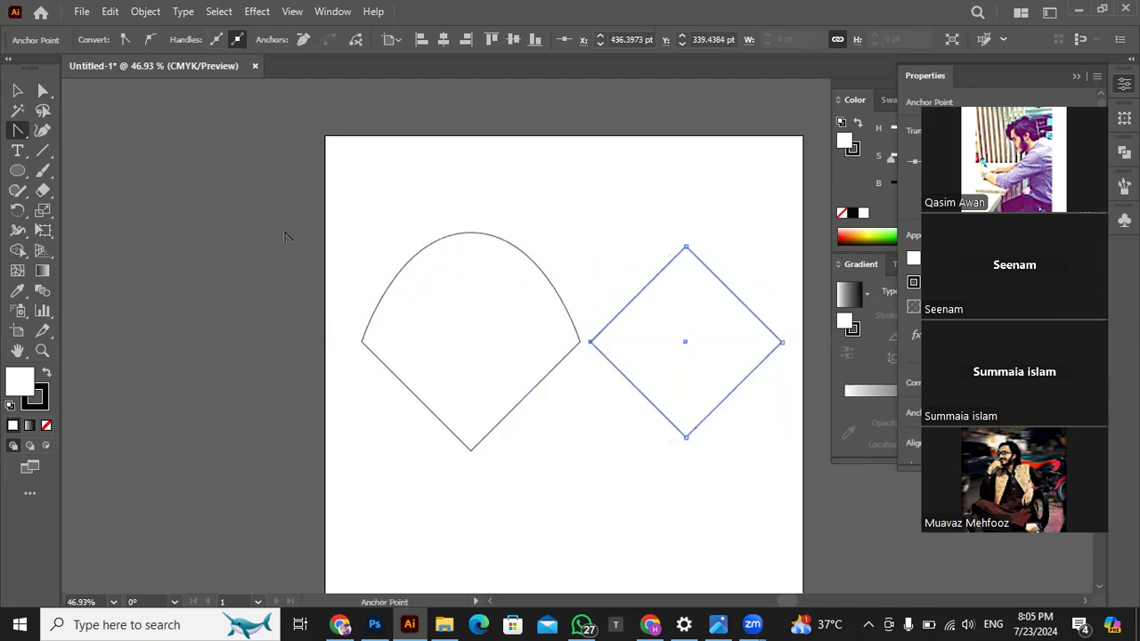
- Delete both the curved shape and the diamond from the artboard
{"action": "left_click", "coordinate": [15, 137]}
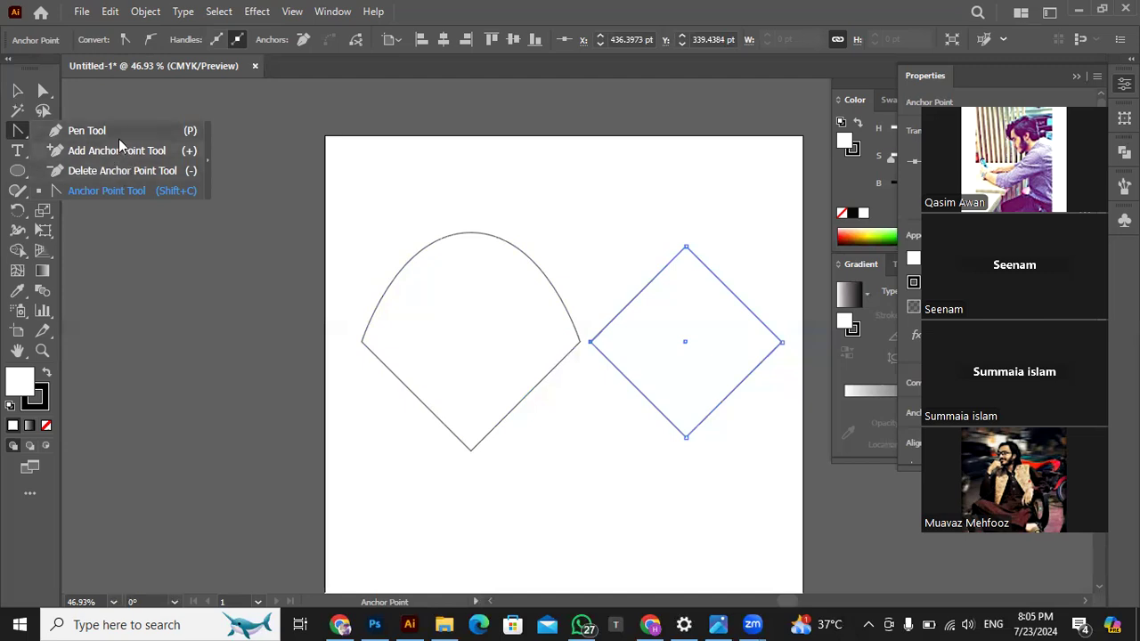
{"action": "left_click", "coordinate": [17, 90]}
{"action": "left_click_drag", "start_coordinate": [376, 260], "coordinate": [746, 422]}
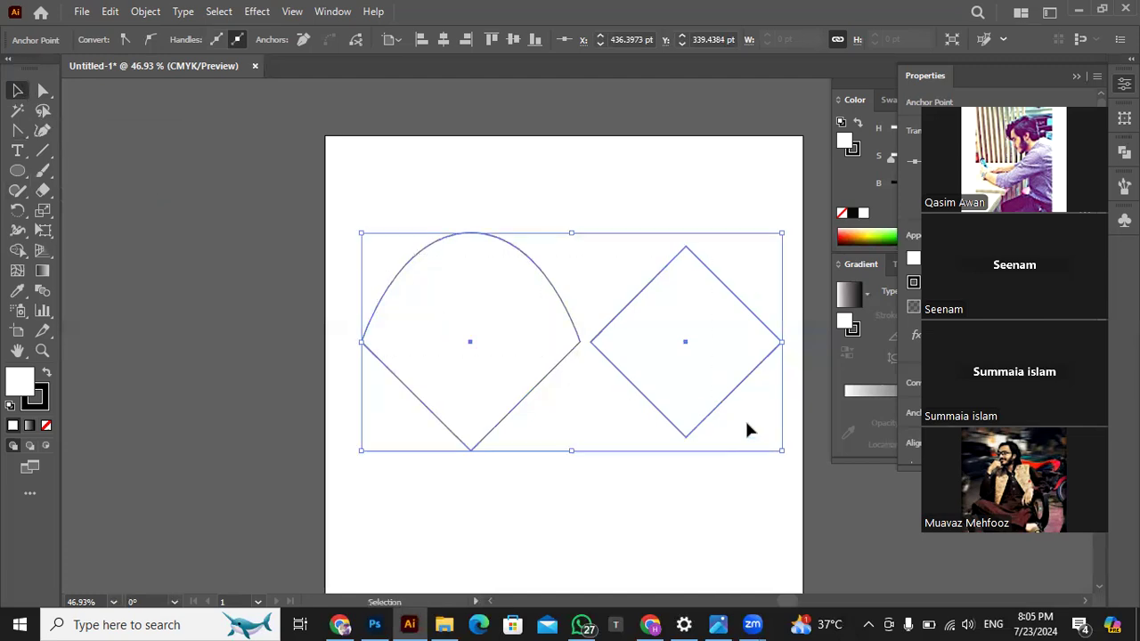
{"action": "key", "text": "Delete"}
- Draw a tall rectangle in the middle of the empty artboard
{"action": "left_click", "coordinate": [17, 190]}
{"action": "left_click", "coordinate": [17, 171]}
{"action": "left_click", "coordinate": [84, 170]}
{"action": "left_click_drag", "start_coordinate": [419, 216], "coordinate": [640, 482]}
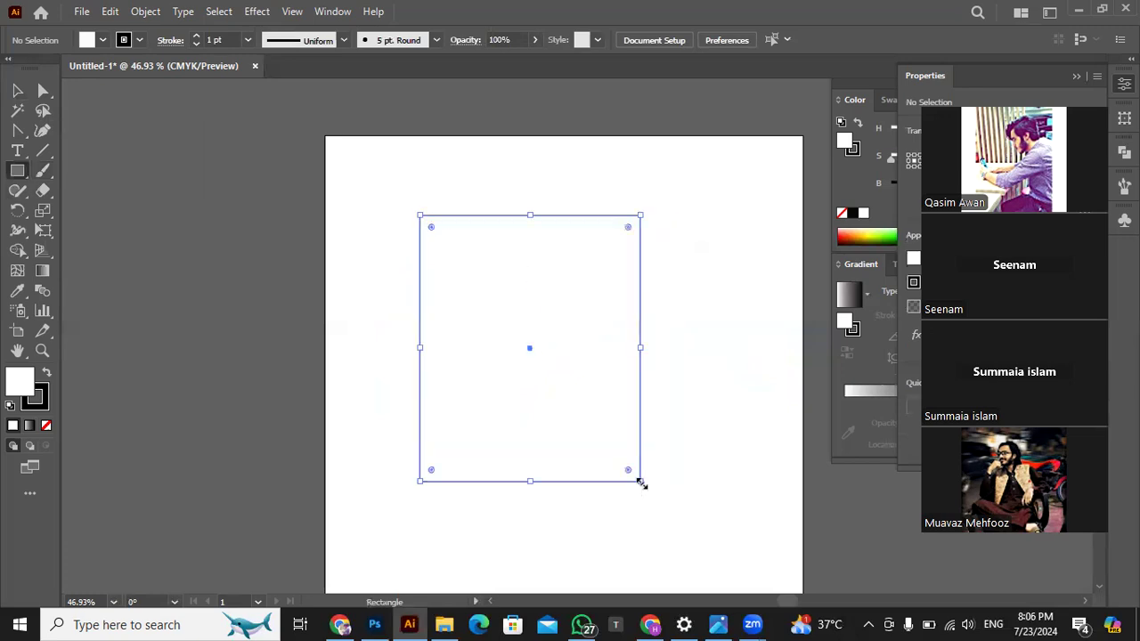
- Try removing the rectangle's upper-right anchor point with the Pen tool, and undo the removal
{"action": "scroll", "coordinate": [639, 481], "scroll_direction": "up", "scroll_amount": 1}
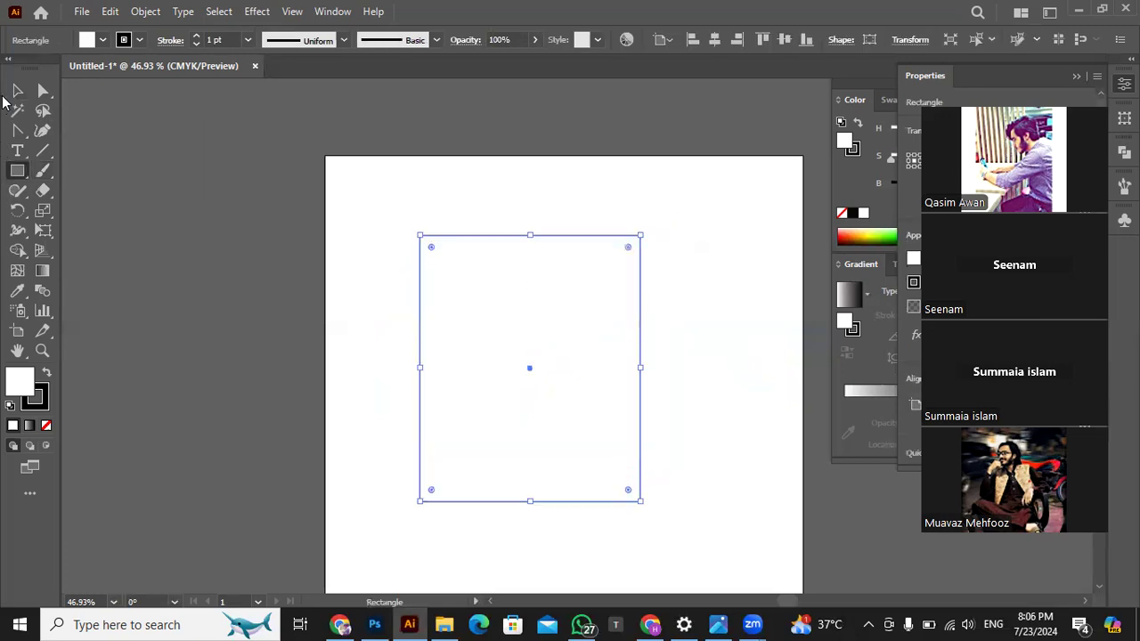
{"action": "left_click_drag", "start_coordinate": [17, 130], "coordinate": [71, 130]}
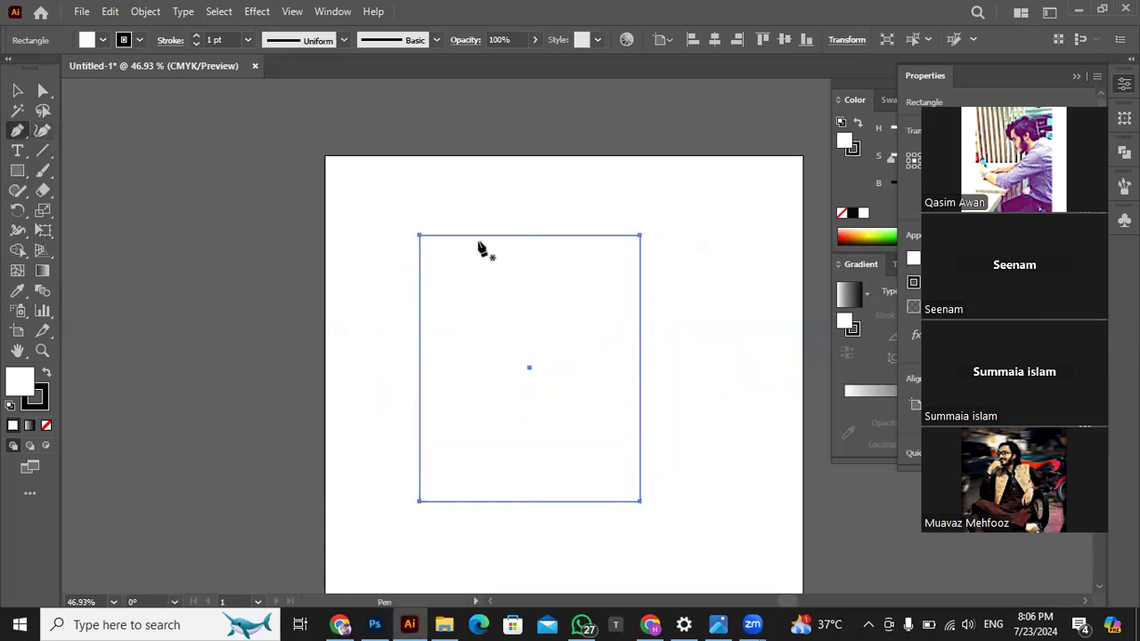
{"action": "left_click", "coordinate": [640, 236]}
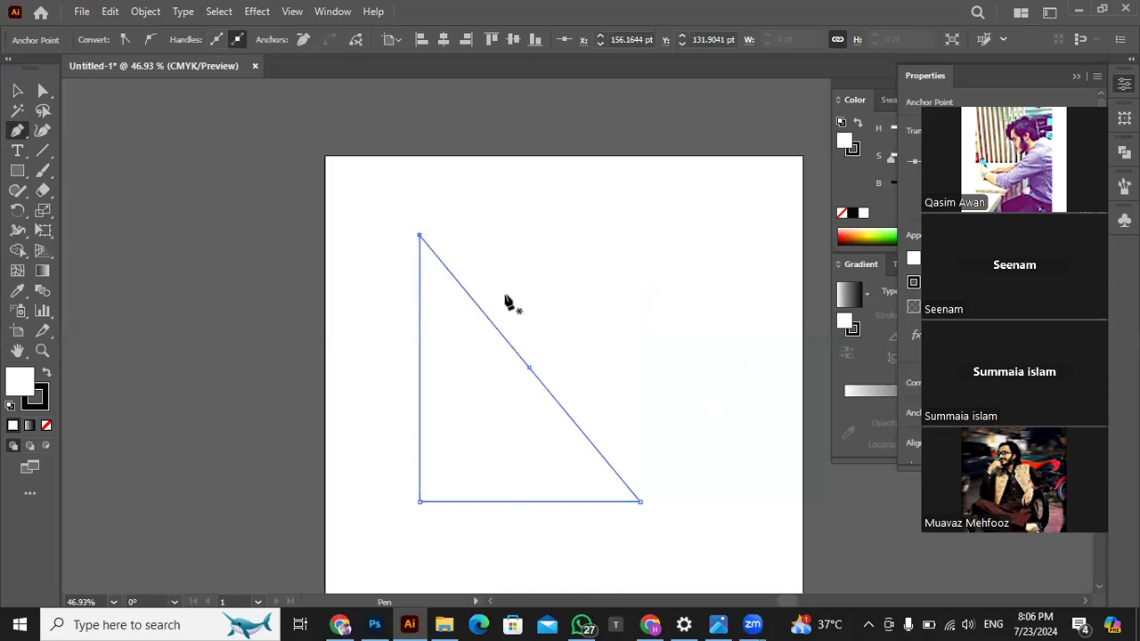
{"action": "key", "text": "ctrl+z"}
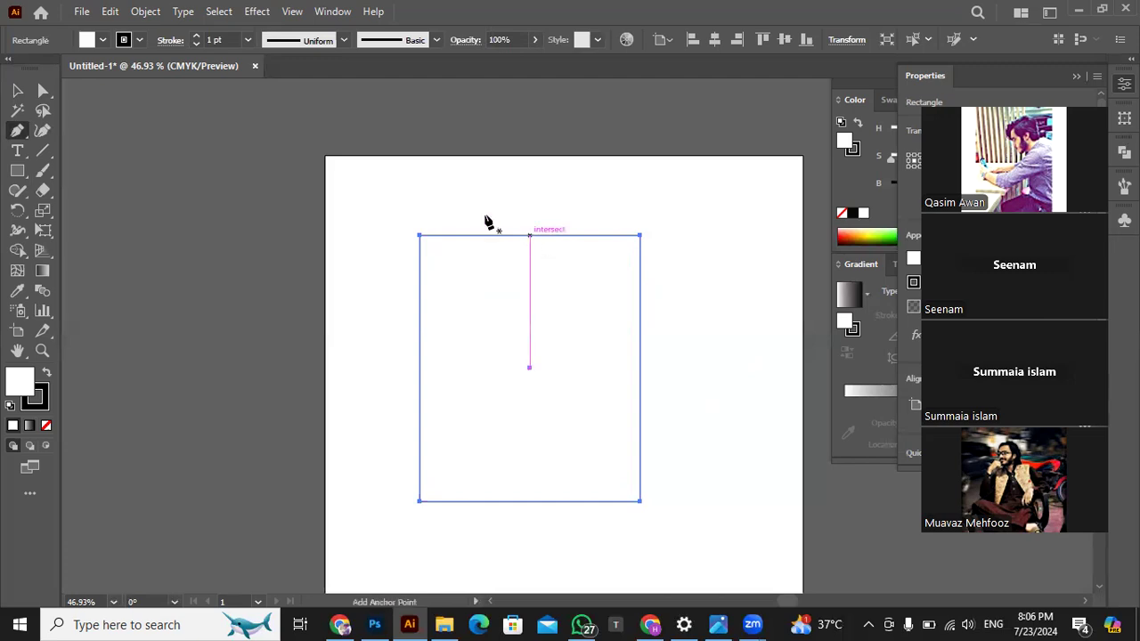
- Check that Smart Guides are enabled, and discard the stray Pen point started inside the rectangle
{"action": "key", "text": "alt+v"}
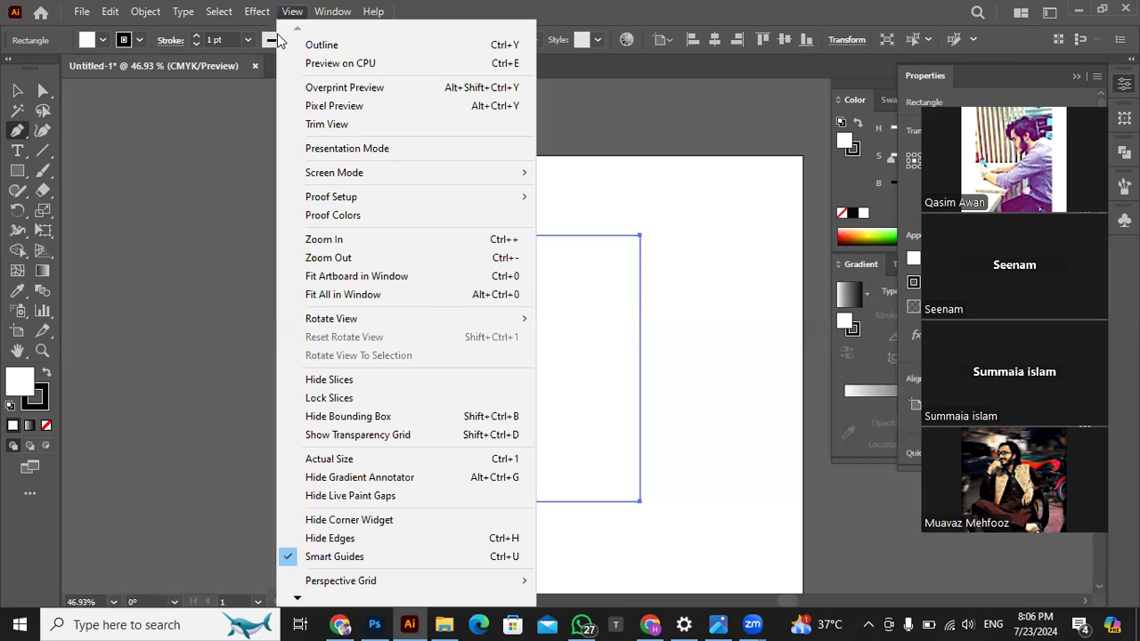
{"action": "key", "text": "Left"}
{"action": "key", "text": "Left"}
{"action": "key", "text": "Escape"}
{"action": "key", "text": "alt+v"}
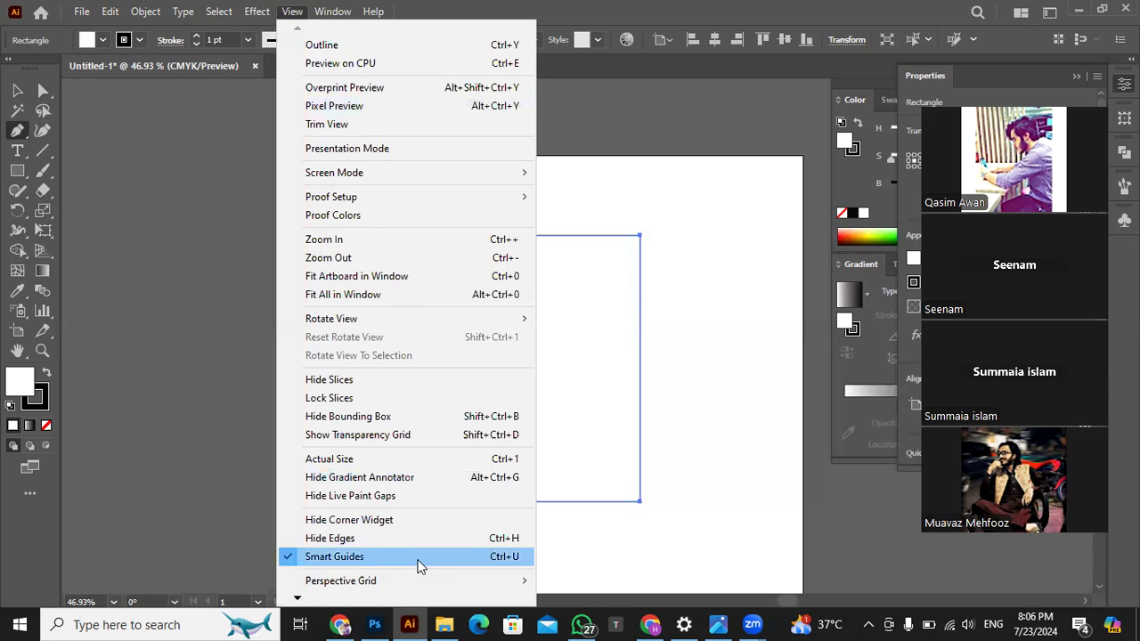
{"action": "left_click", "coordinate": [579, 351]}
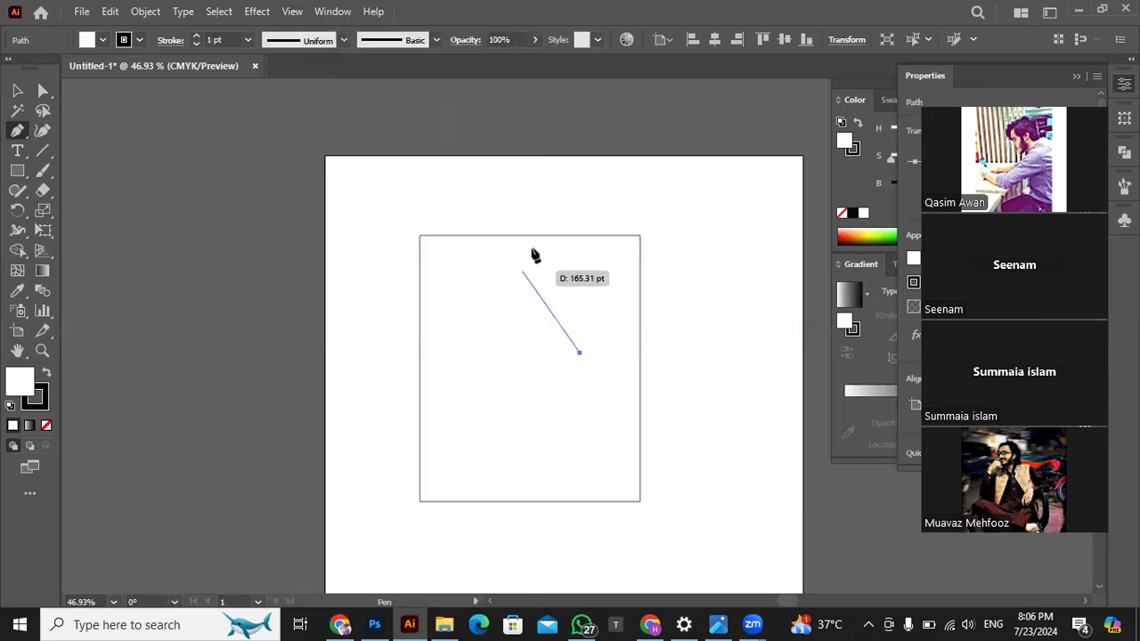
{"action": "key", "text": "Escape"}
- Select the rectangle and add an anchor point at the midpoint of its upper edge with the Pen tool
{"action": "left_click", "coordinate": [15, 92]}
{"action": "left_click", "coordinate": [478, 248]}
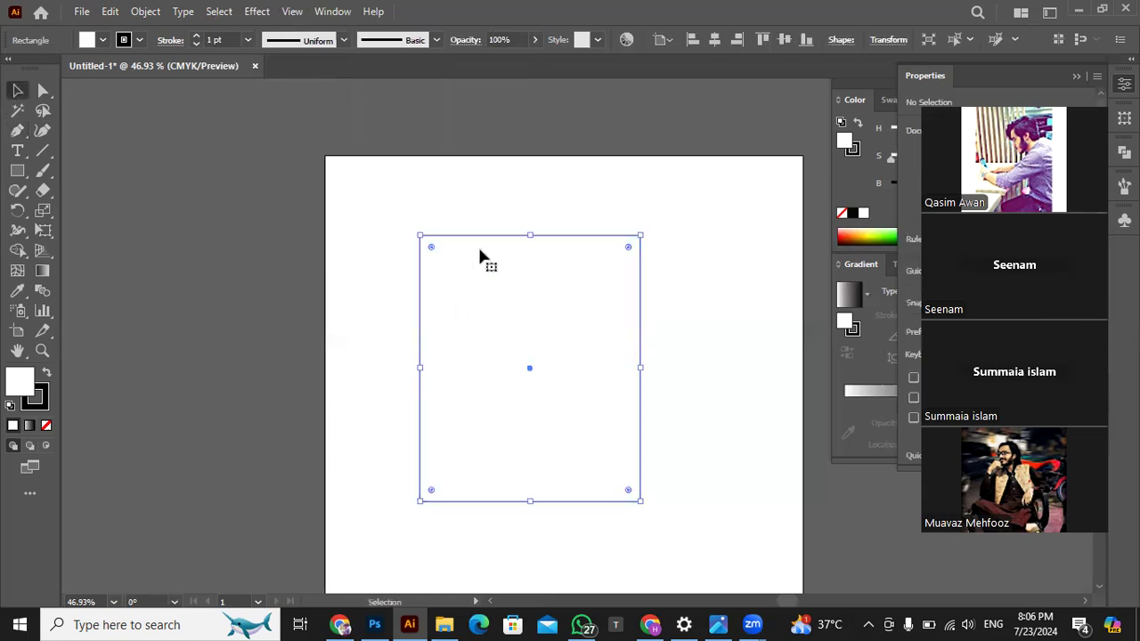
{"action": "left_click", "coordinate": [17, 138]}
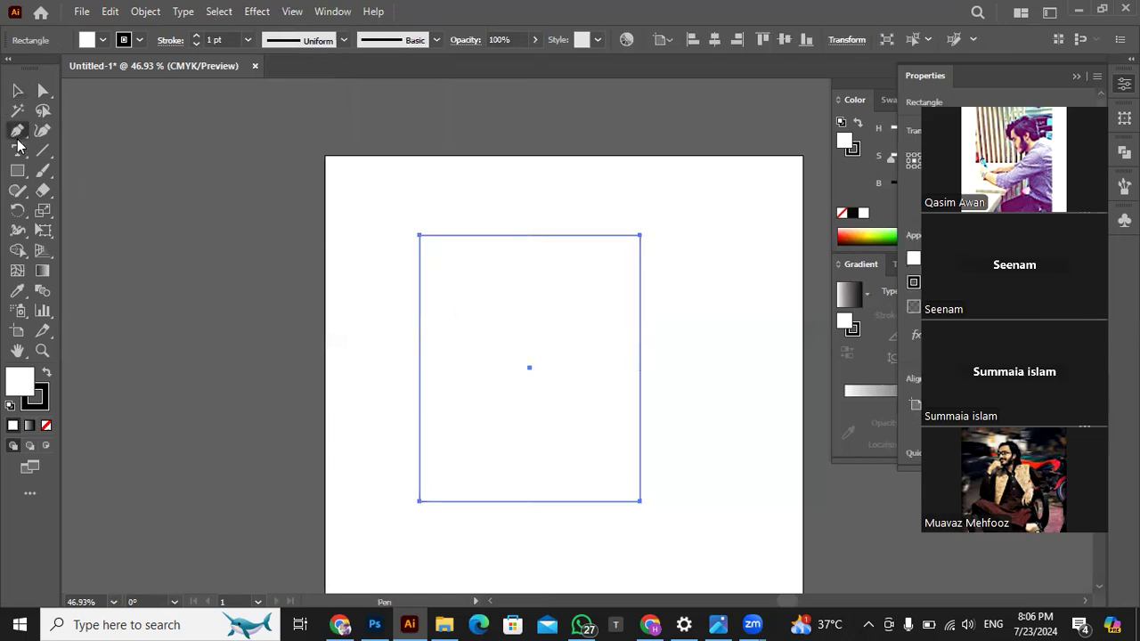
{"action": "left_click", "coordinate": [531, 235]}
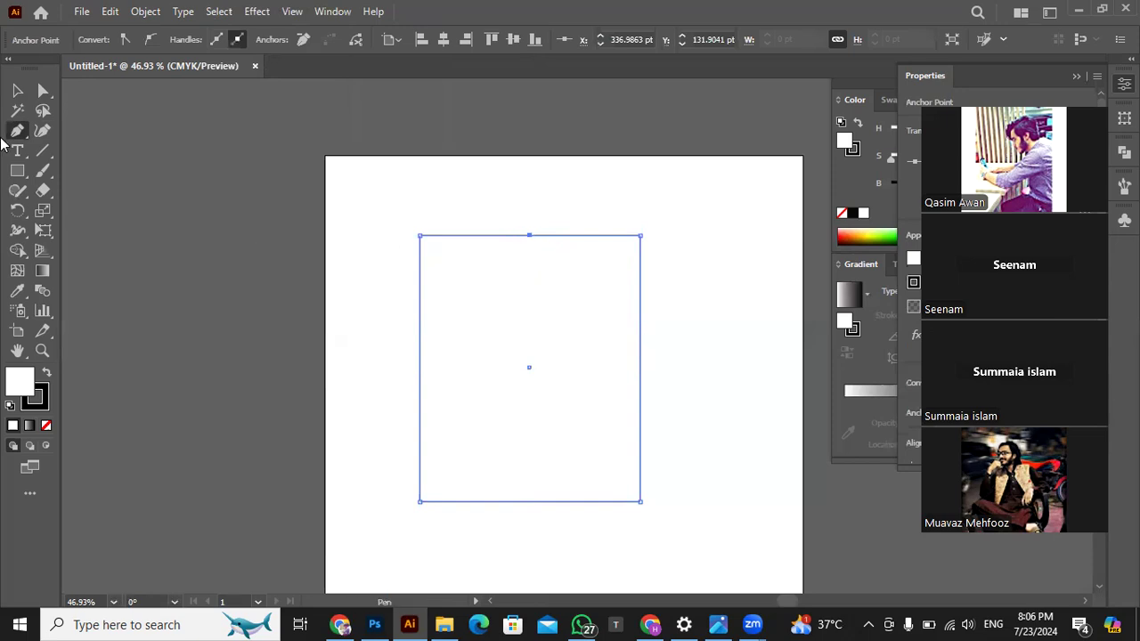
- Pull the new midpoint anchor straight up to the artboard's upper edge with Direct Selection, forming a house-shaped peak
{"action": "left_click", "coordinate": [47, 97]}
{"action": "left_click", "coordinate": [527, 237]}
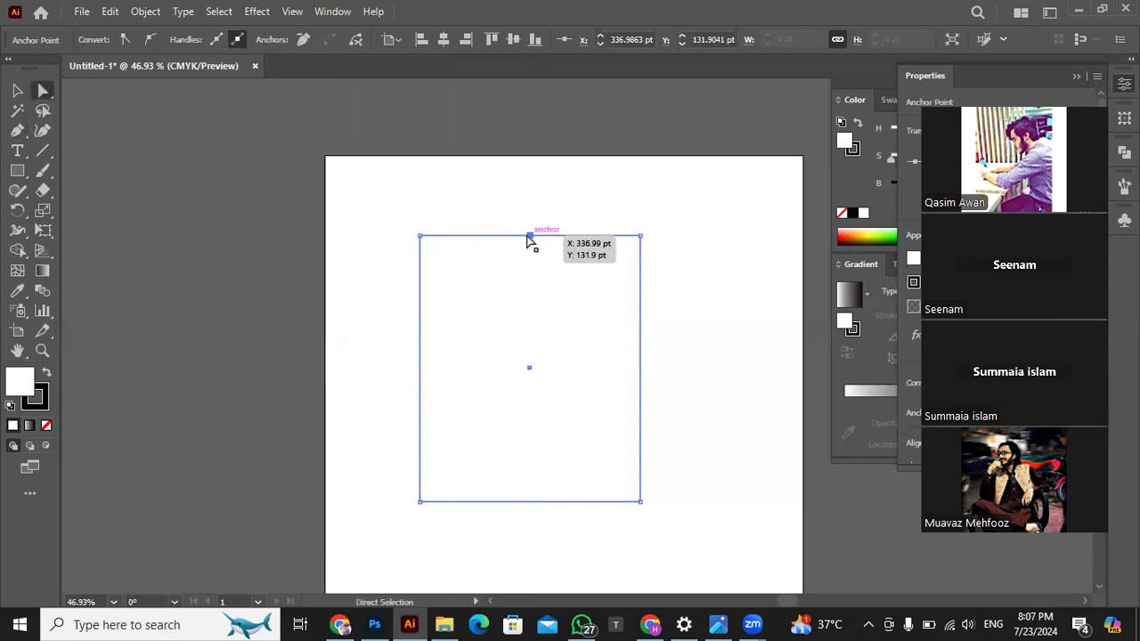
{"action": "left_click_drag", "start_coordinate": [527, 239], "coordinate": [528, 158]}
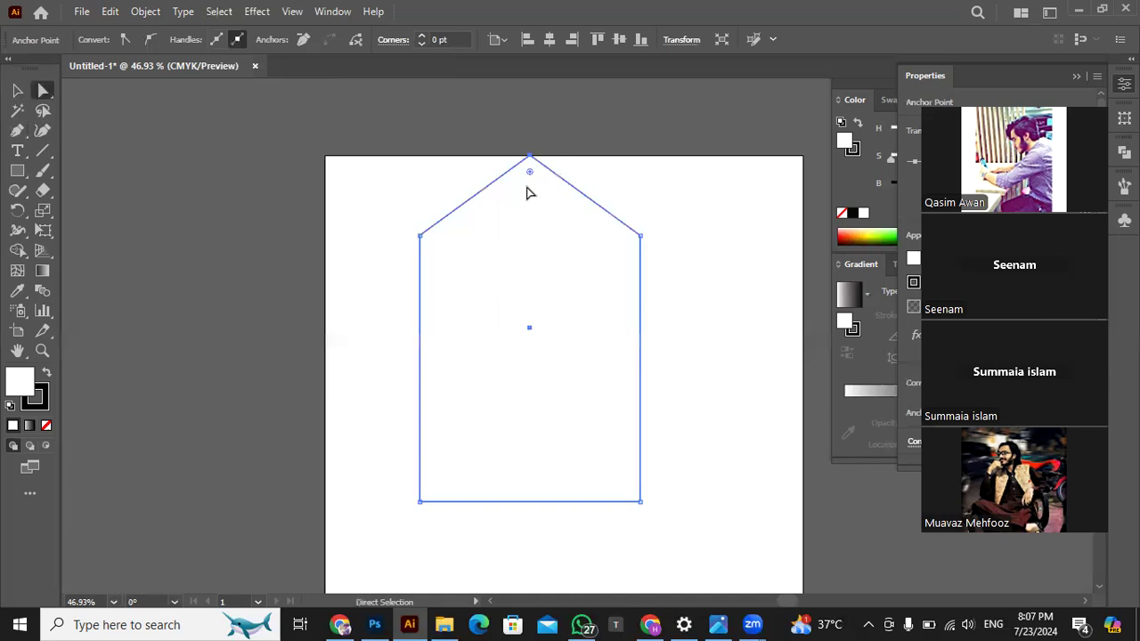
- Nudge the peak anchor point upward in small increments until it sits just above the artboard's upper edge
{"action": "key", "text": "Up"}
{"action": "key", "text": "Up"}
{"action": "key", "text": "Up"}
{"action": "key", "text": "Up"}
{"action": "key", "text": "Up"}
{"action": "key", "text": "Up"}
{"action": "key", "text": "Up"}
{"action": "key", "text": "Up"}
{"action": "key", "text": "Up"}
{"action": "key", "text": "Up"}
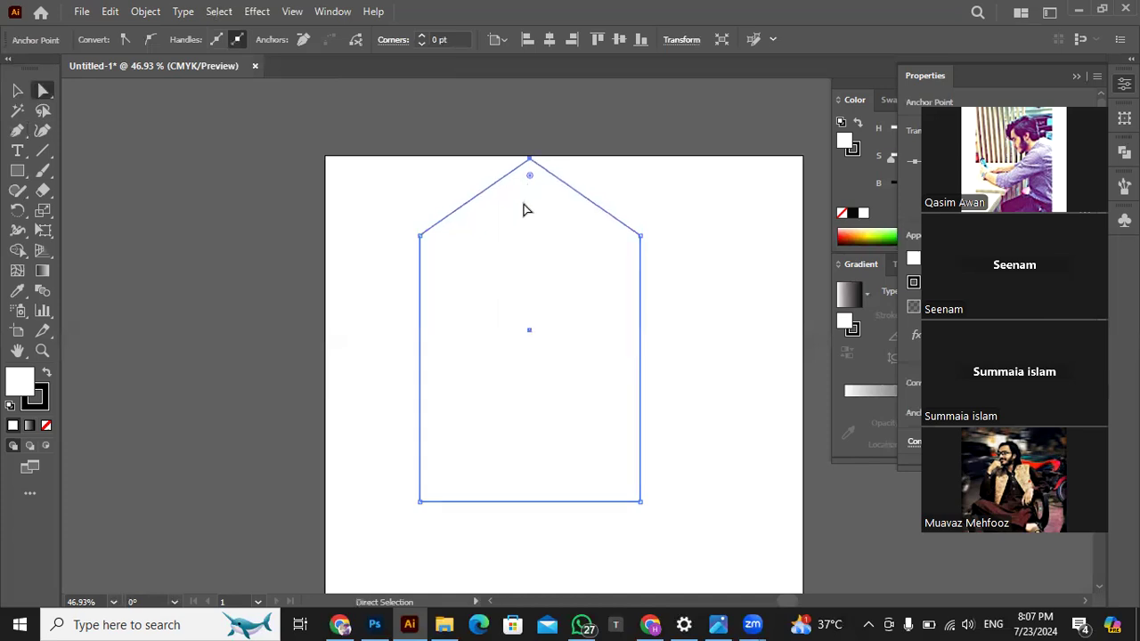
{"action": "key", "text": "Up"}
{"action": "key", "text": "Up"}
{"action": "key", "text": "Up"}
{"action": "key", "text": "Up"}
{"action": "key", "text": "Up"}
{"action": "key", "text": "Up"}
{"action": "key", "text": "Up"}
{"action": "key", "text": "Up"}
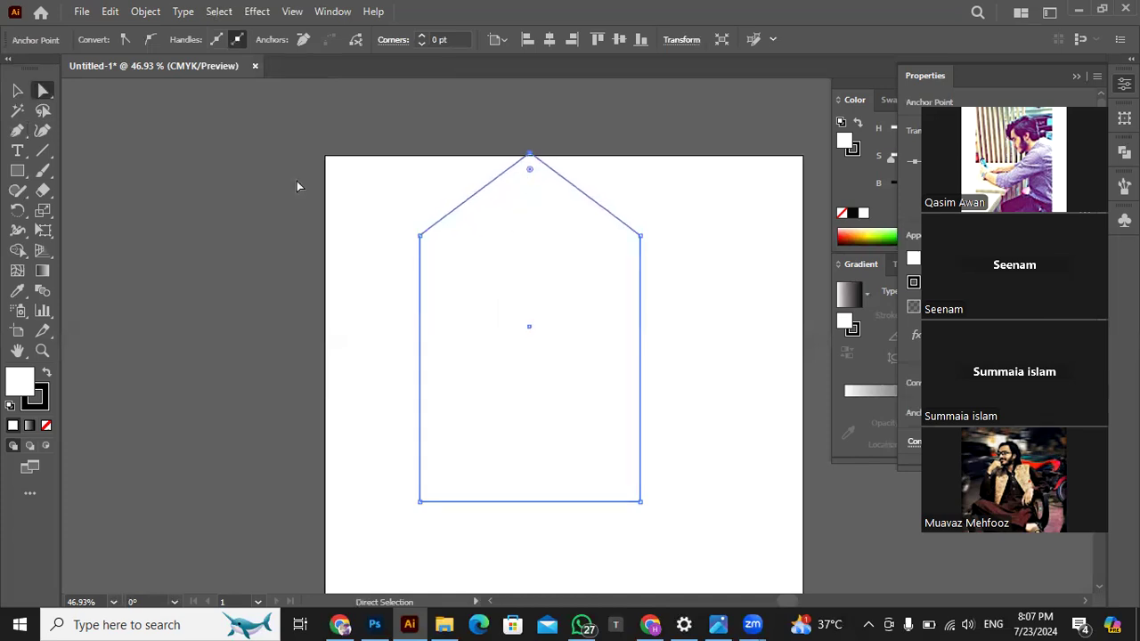
- Move the whole house shape down so that its peak lies inside the artboard
{"action": "left_click", "coordinate": [17, 97]}
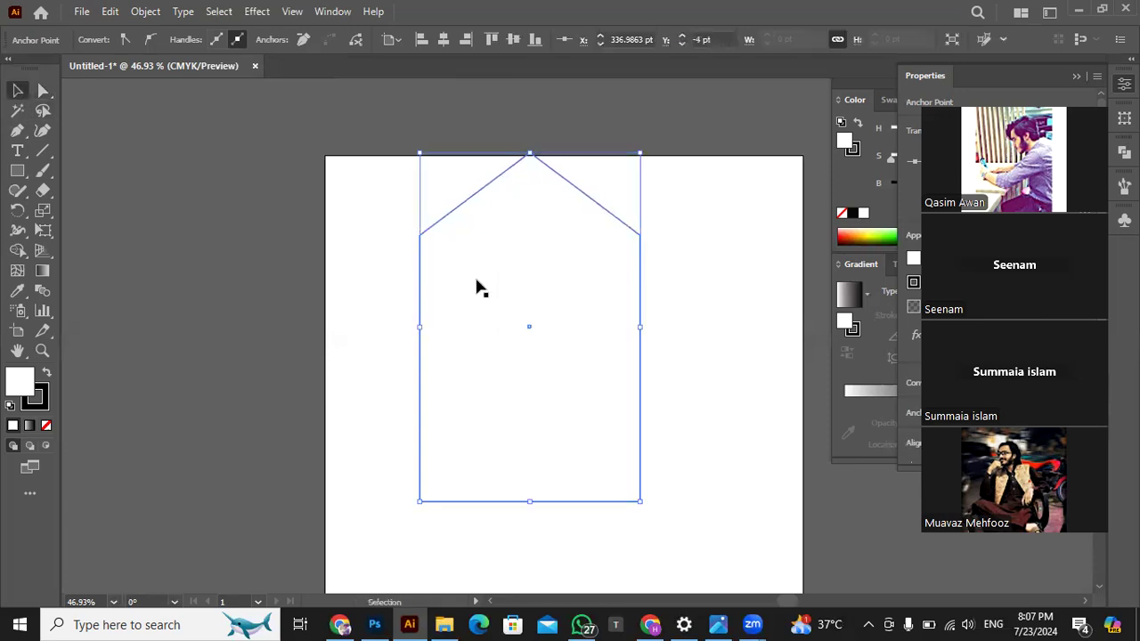
{"action": "left_click", "coordinate": [373, 332]}
{"action": "left_click", "coordinate": [507, 323]}
{"action": "left_click_drag", "start_coordinate": [507, 316], "coordinate": [521, 355]}
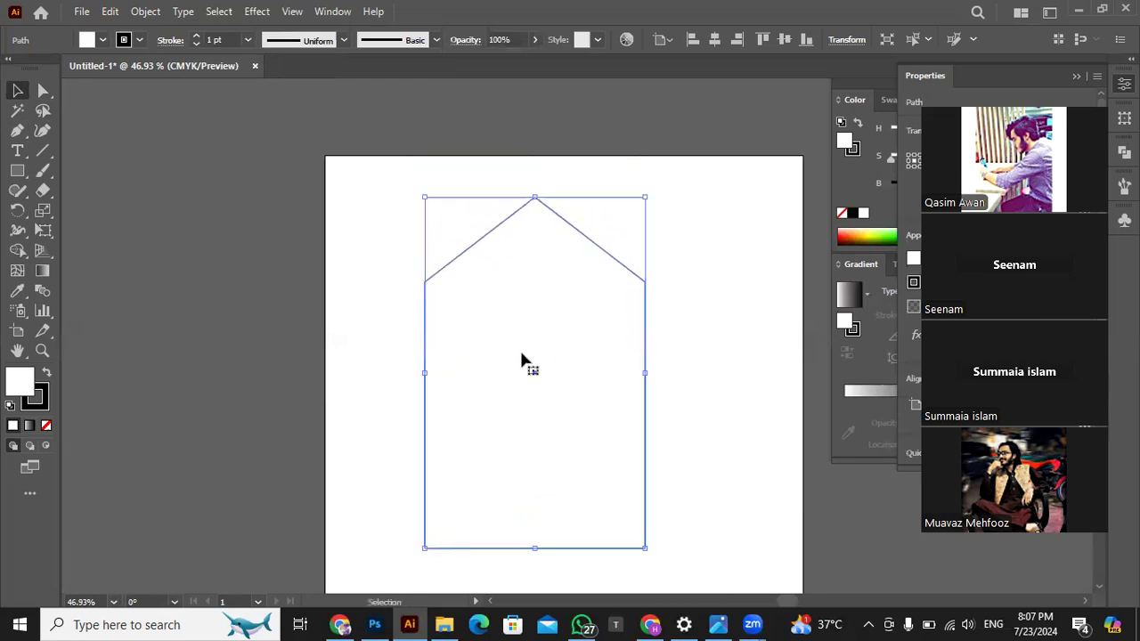
- Remove the peak anchor point with the Pen tool, turning the house shape back into a rectangle
{"action": "left_click", "coordinate": [552, 191]}
{"action": "left_click", "coordinate": [556, 237]}
{"action": "left_click", "coordinate": [17, 130]}
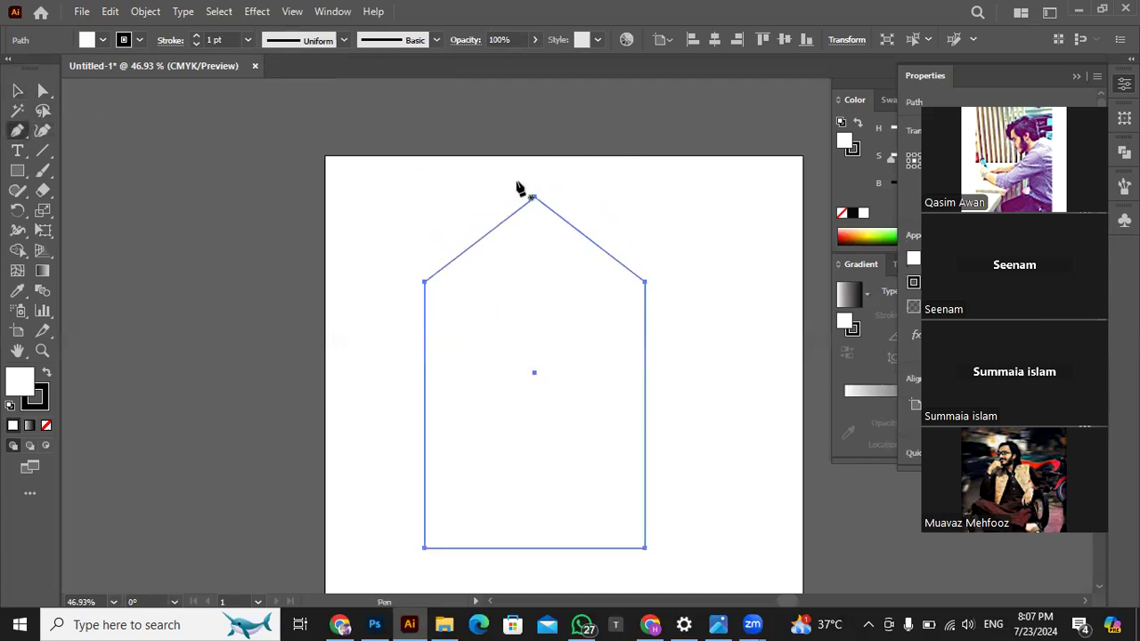
{"action": "left_click", "coordinate": [534, 200]}
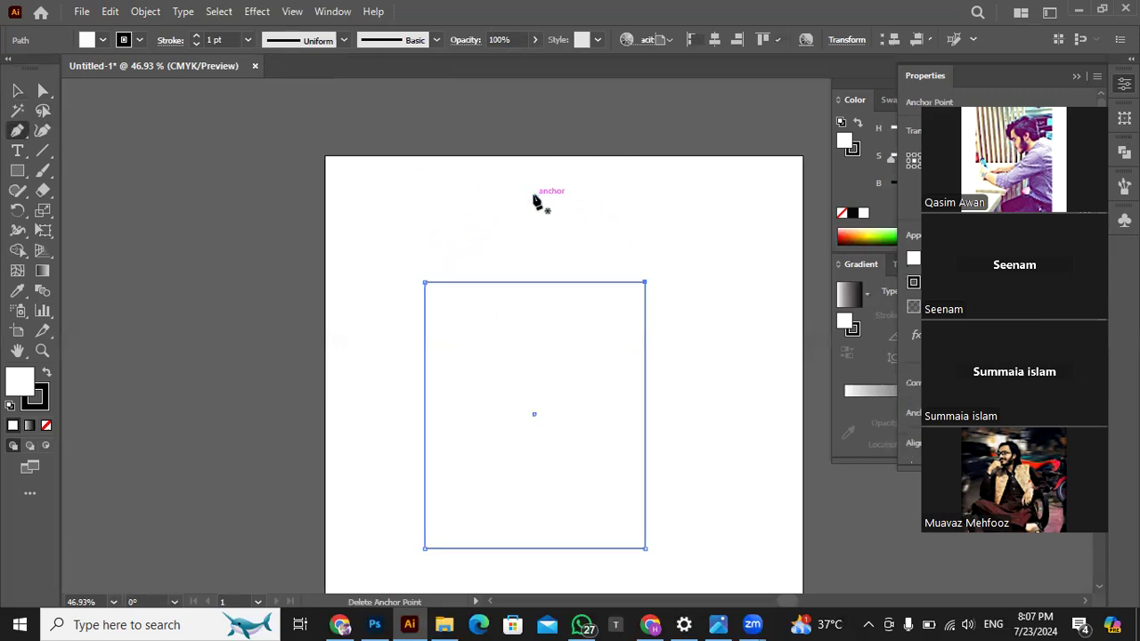
- Add an anchor point at the middle of the rectangle's upper edge again and pull it up into a peak
{"action": "left_click", "coordinate": [535, 283]}
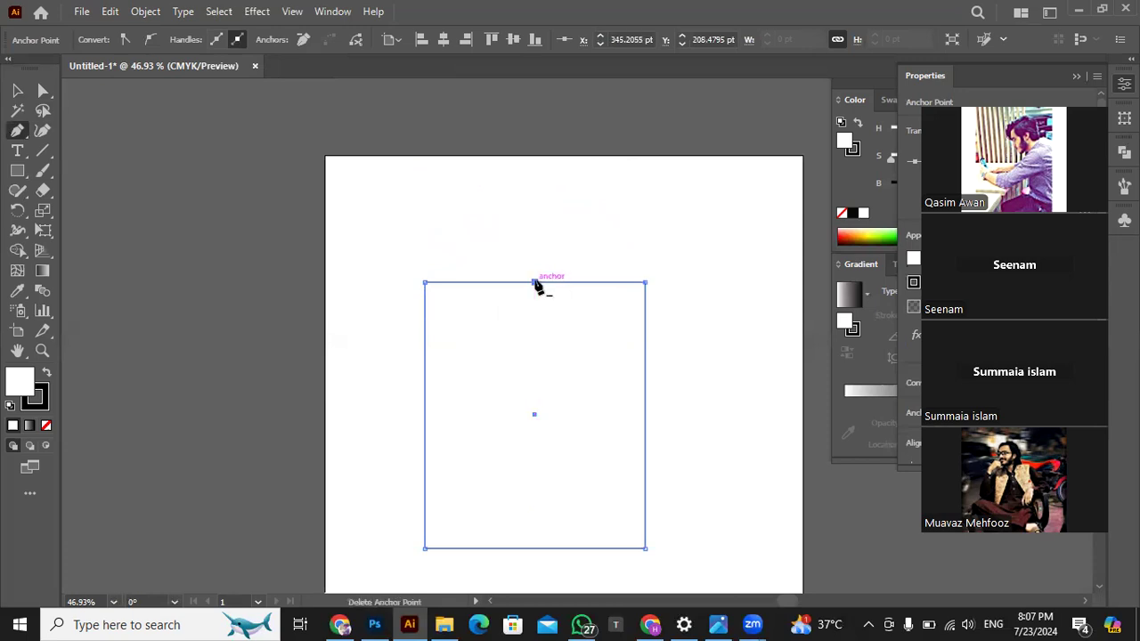
{"action": "key", "text": "a"}
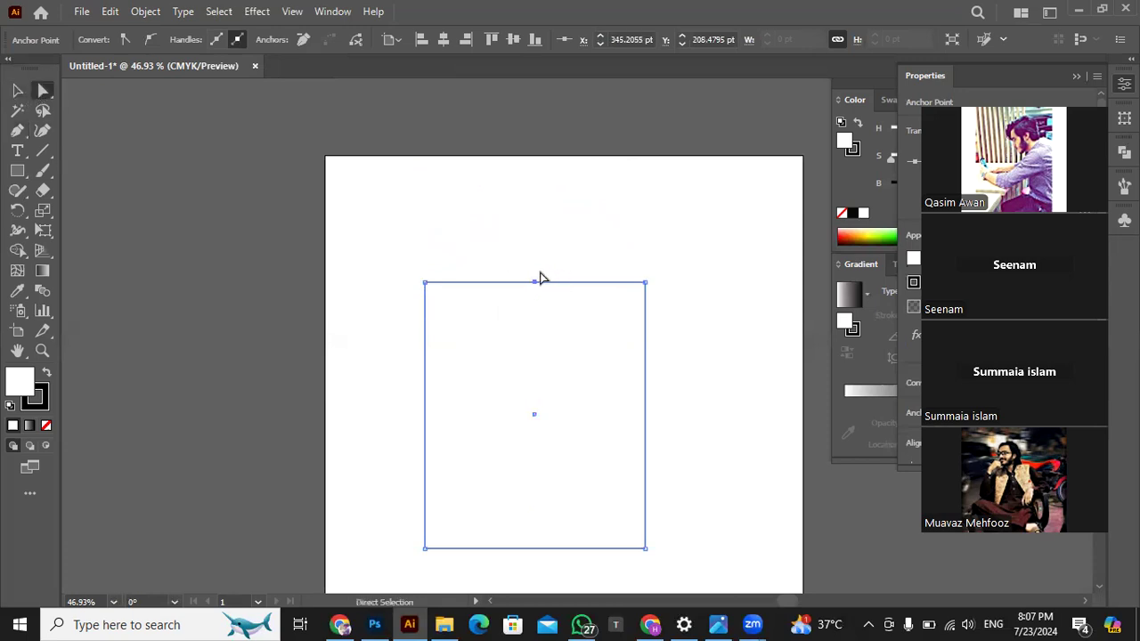
{"action": "left_click_drag", "start_coordinate": [535, 283], "coordinate": [535, 190]}
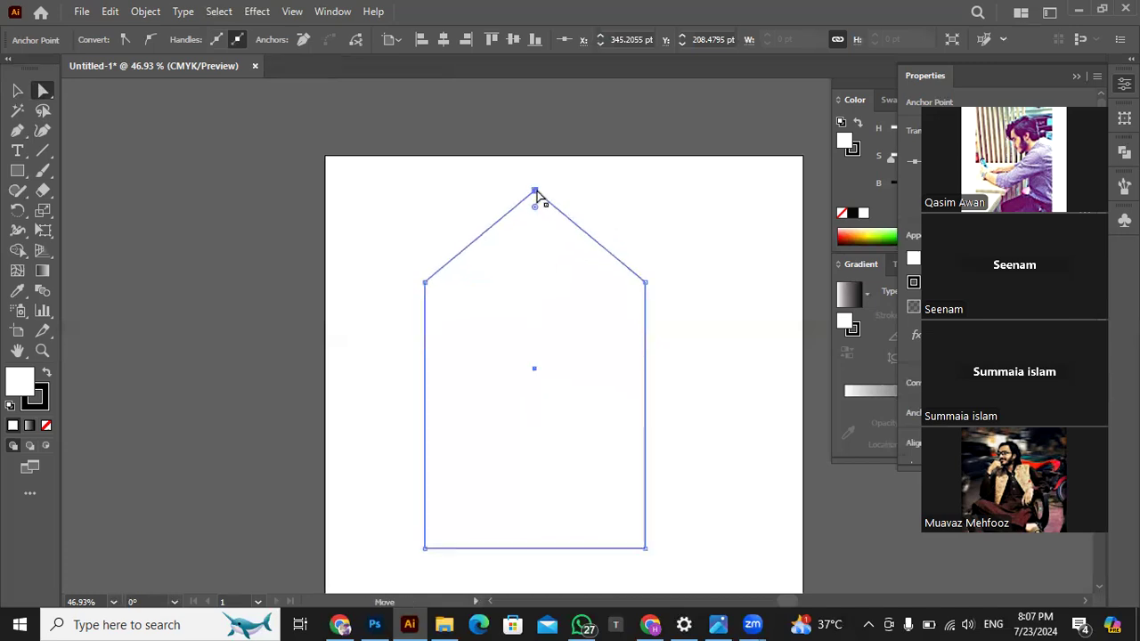
- Shorten the house shape by selecting its base edge with Direct Selection and moving it up
{"action": "scroll", "coordinate": [582, 322], "scroll_direction": "down", "scroll_amount": 3}
{"action": "left_click_drag", "start_coordinate": [389, 418], "coordinate": [663, 458]}
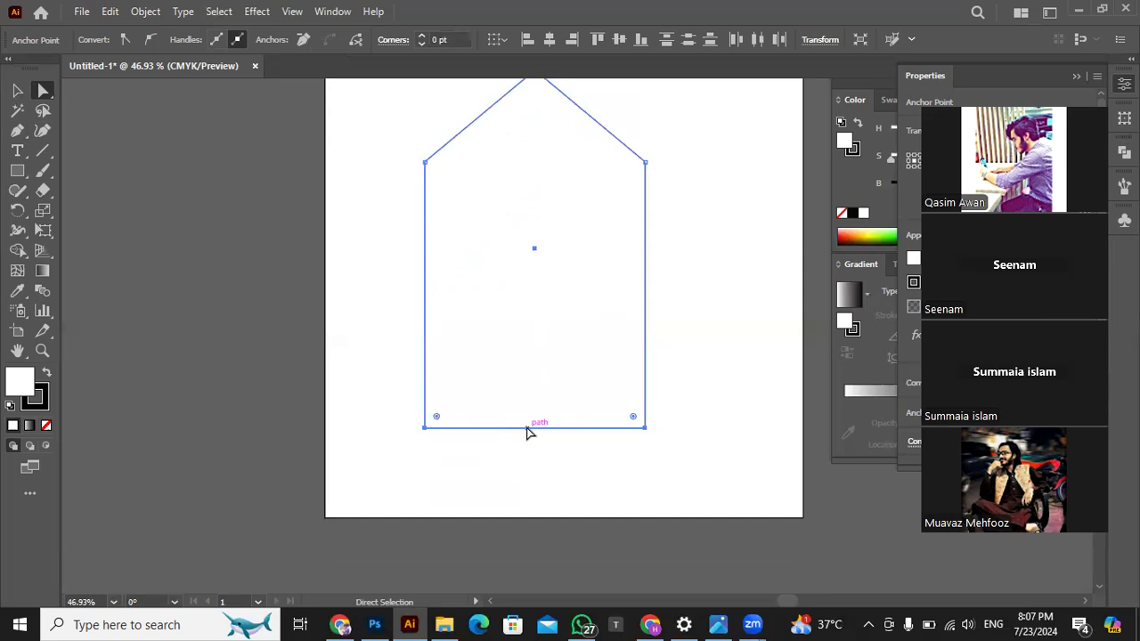
{"action": "left_click", "coordinate": [529, 428]}
{"action": "left_click_drag", "start_coordinate": [534, 428], "coordinate": [539, 397]}
- Delete the house shape and draw a small square in the upper-left part of the artboard
{"action": "scroll", "coordinate": [597, 333], "scroll_direction": "up", "scroll_amount": 1}
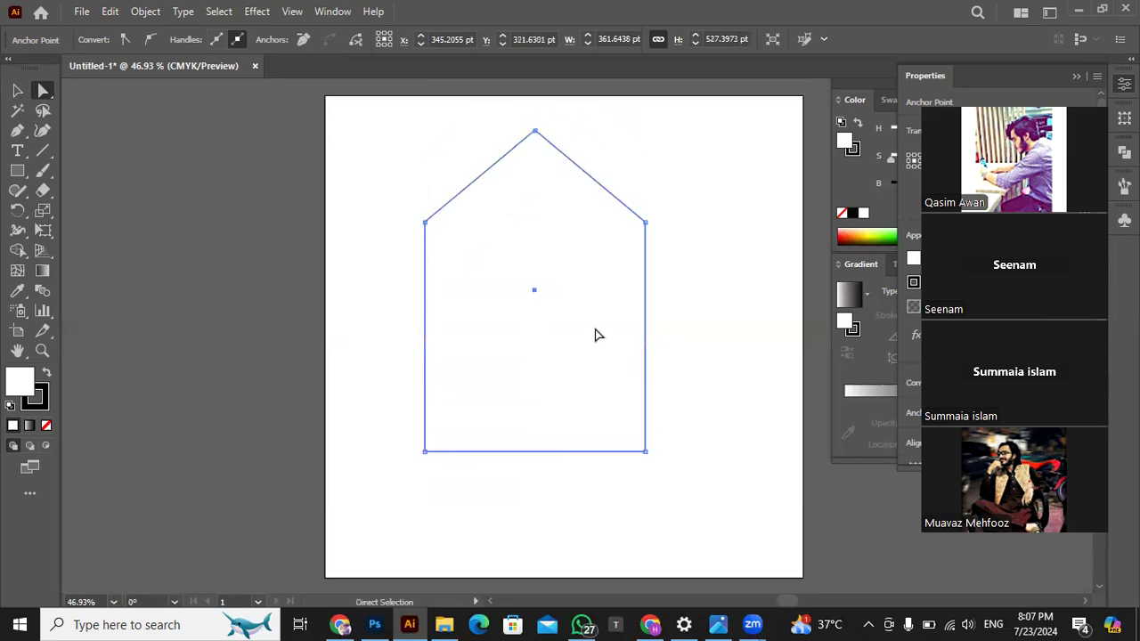
{"action": "scroll", "coordinate": [597, 334], "scroll_direction": "up", "scroll_amount": 1}
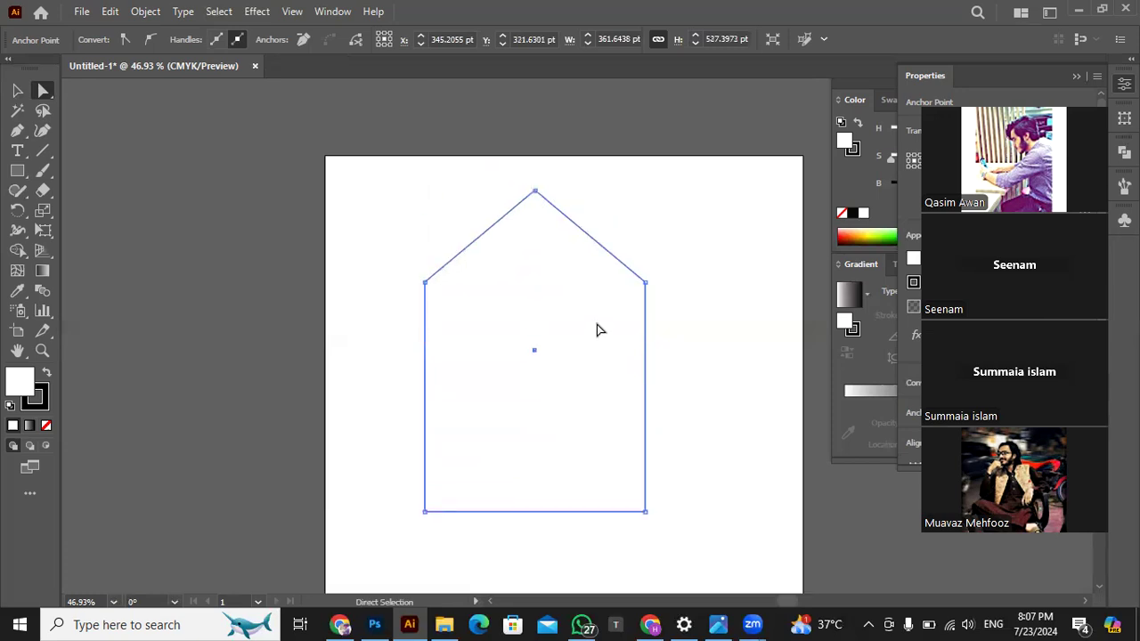
{"action": "key", "text": "Delete"}
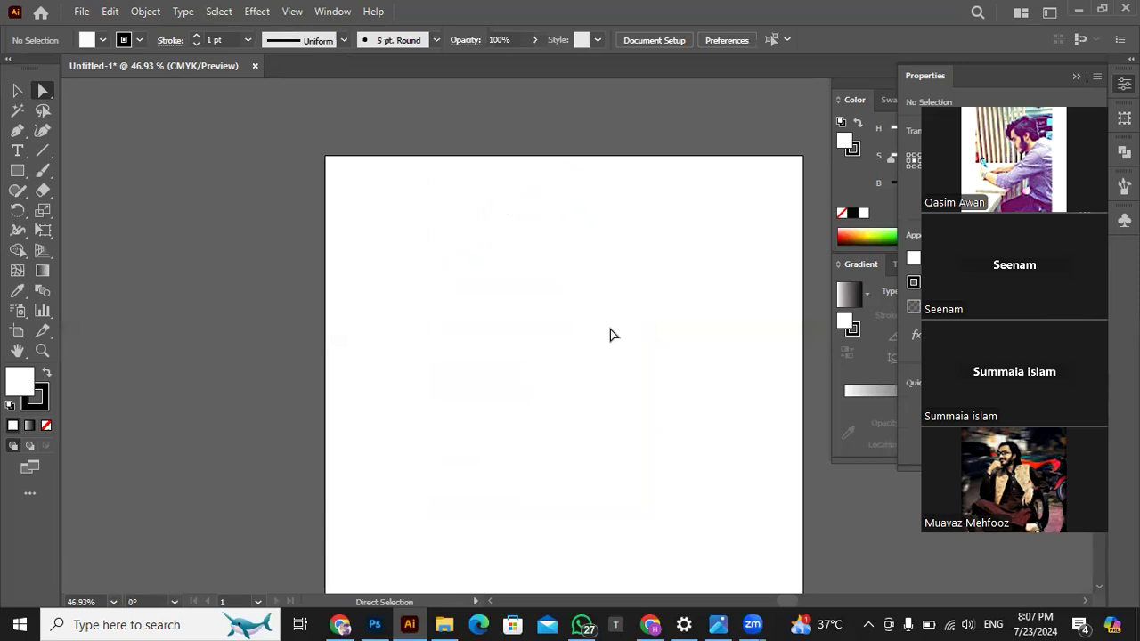
{"action": "left_click", "coordinate": [17, 170]}
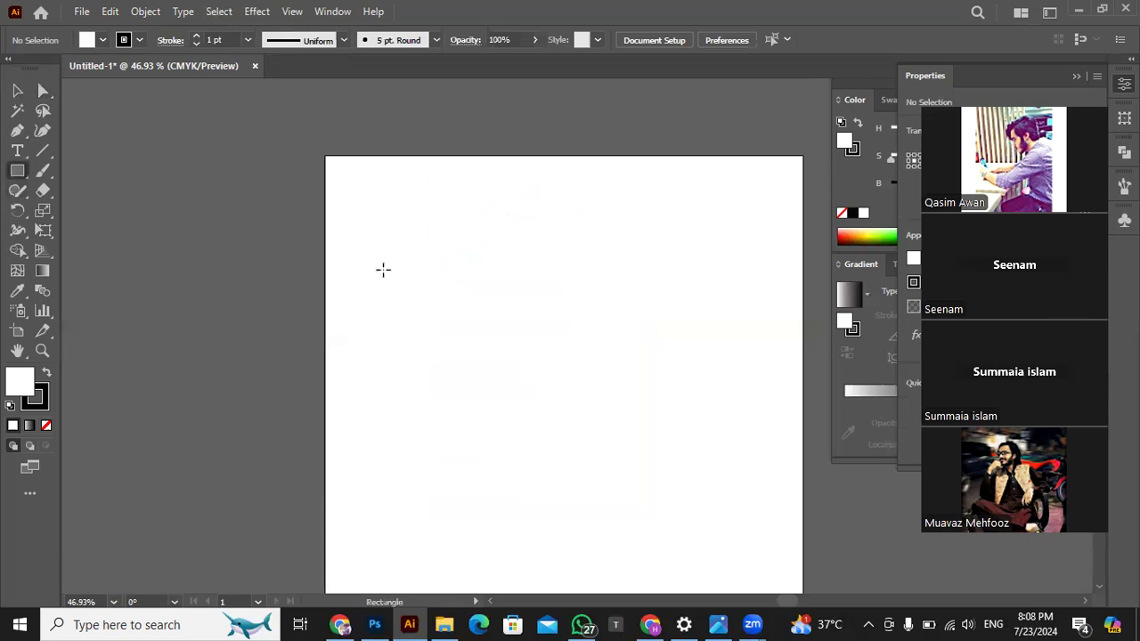
{"action": "left_click_drag", "start_coordinate": [374, 260], "coordinate": [462, 330]}
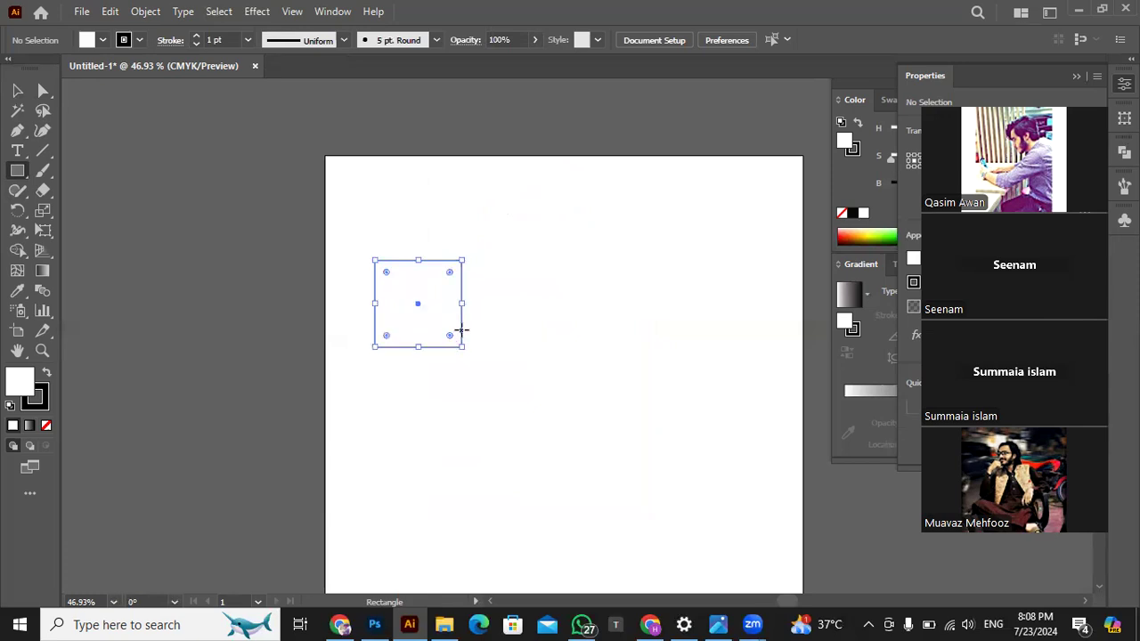
{"action": "scroll", "coordinate": [407, 298], "scroll_direction": "up", "scroll_amount": 1}
- Duplicate the square horizontally so the copy shares the original's right edge, and shift the pair slightly down and right
{"action": "left_click", "coordinate": [17, 90]}
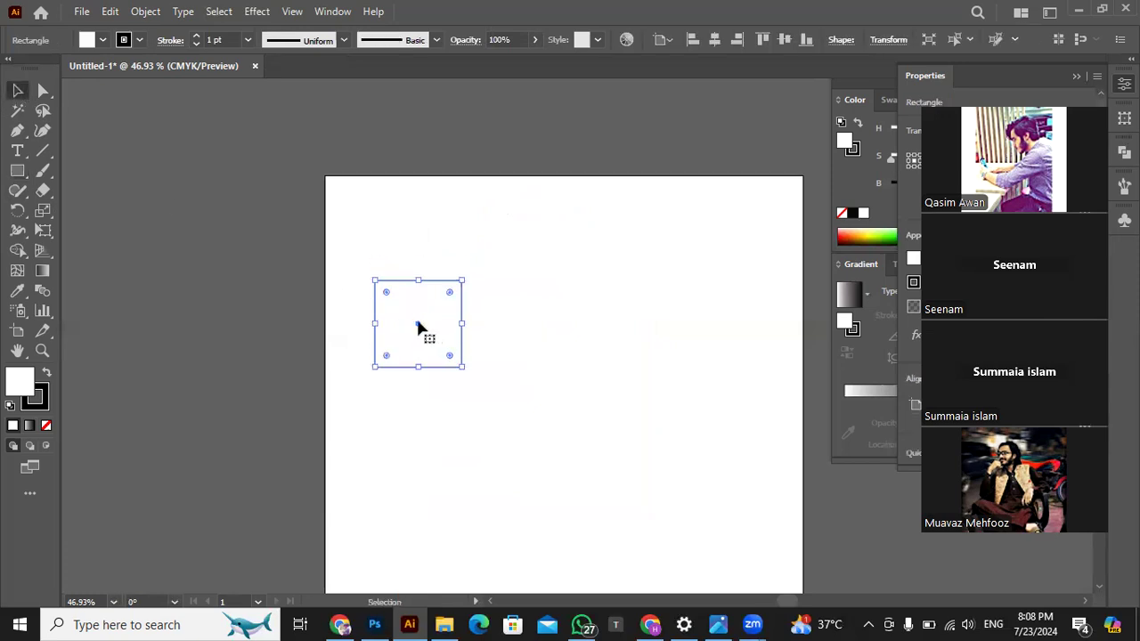
{"action": "left_click_drag", "start_coordinate": [418, 327], "coordinate": [510, 325]}
{"action": "key", "text": "alt+shift"}
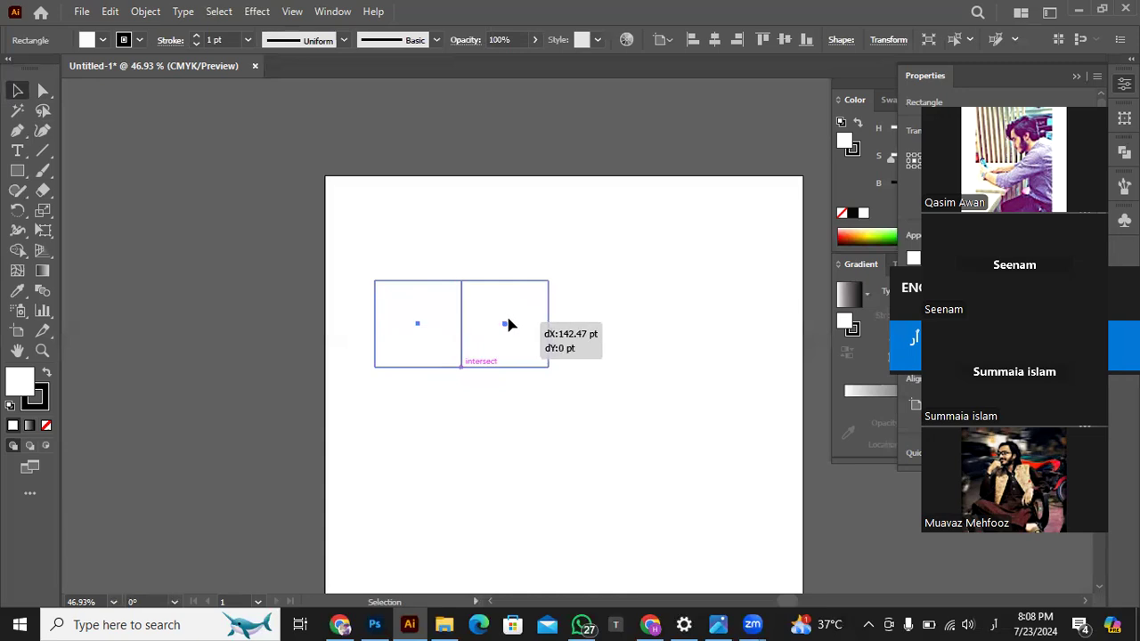
{"action": "left_click_drag", "start_coordinate": [506, 325], "coordinate": [517, 350]}
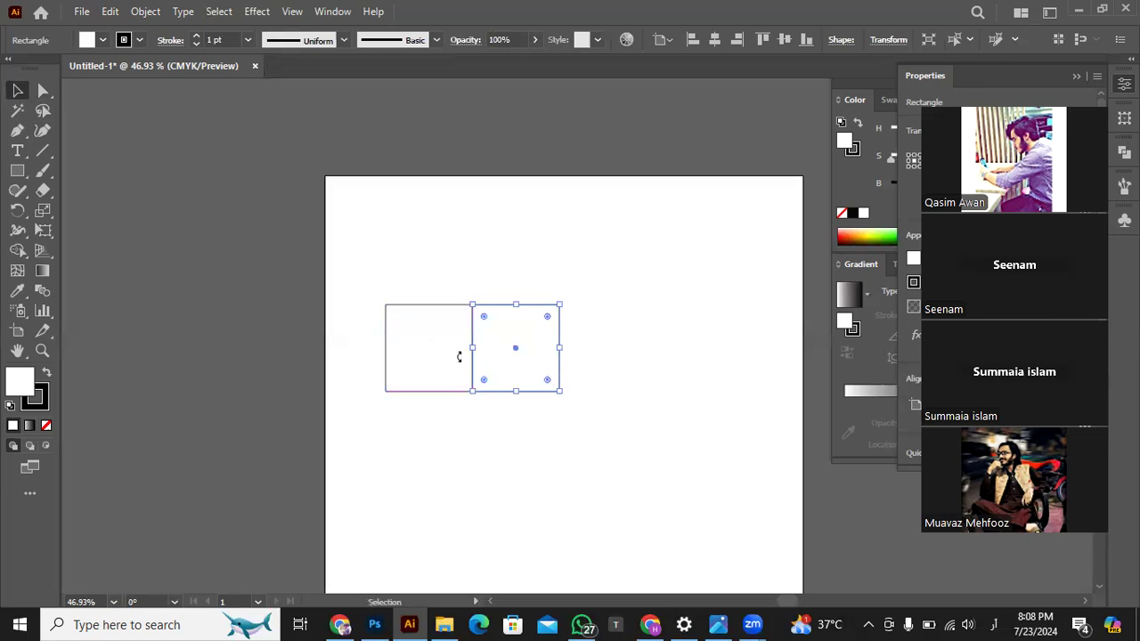
- Duplicate the left square directly above itself, and enlarge all three squares together into a bigger L-shaped arrangement
{"action": "left_click", "coordinate": [426, 355]}
{"action": "left_click_drag", "start_coordinate": [427, 354], "coordinate": [429, 267]}
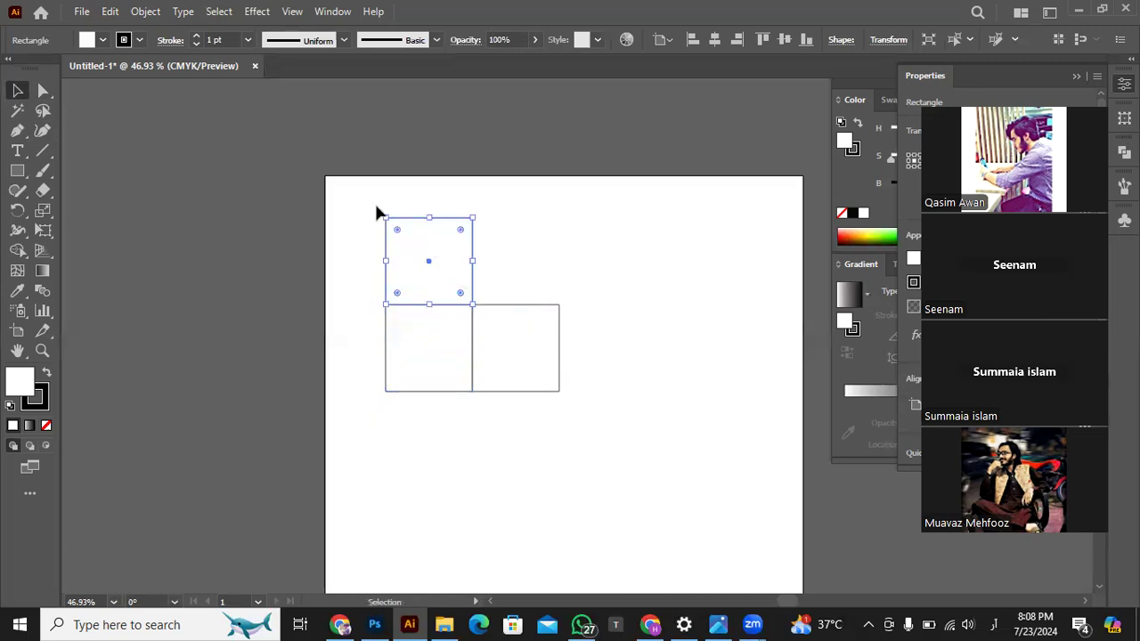
{"action": "left_click_drag", "start_coordinate": [488, 405], "coordinate": [481, 473]}
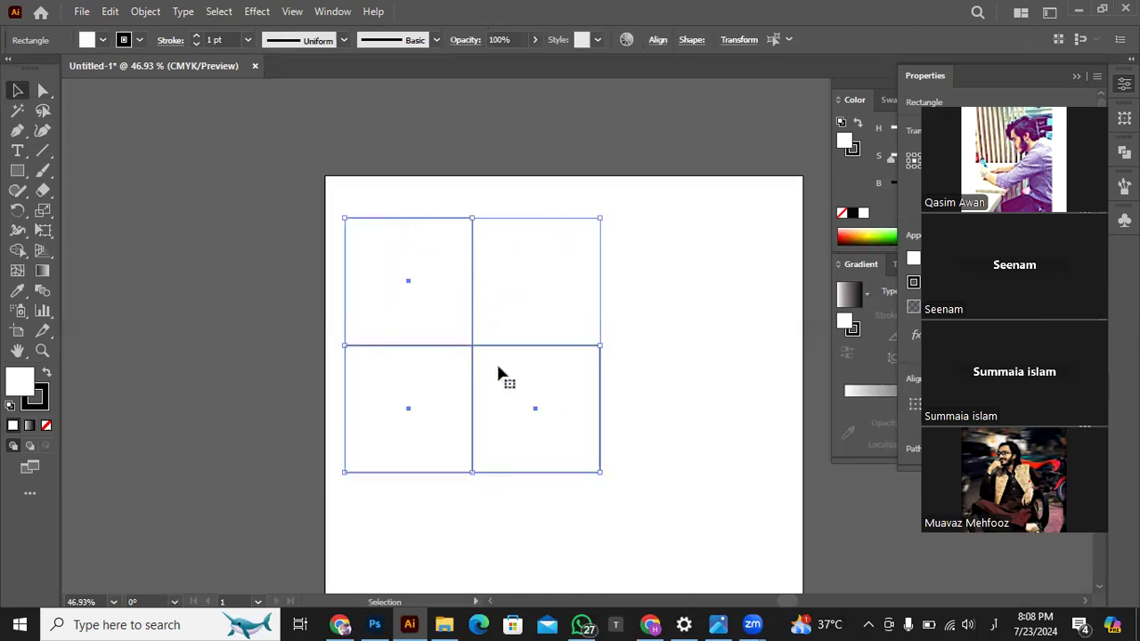
{"action": "left_click", "coordinate": [614, 295]}
- Slant the upper and right squares into a cube's top and side faces by moving their outer anchor points with Direct Selection
{"action": "left_click", "coordinate": [43, 90]}
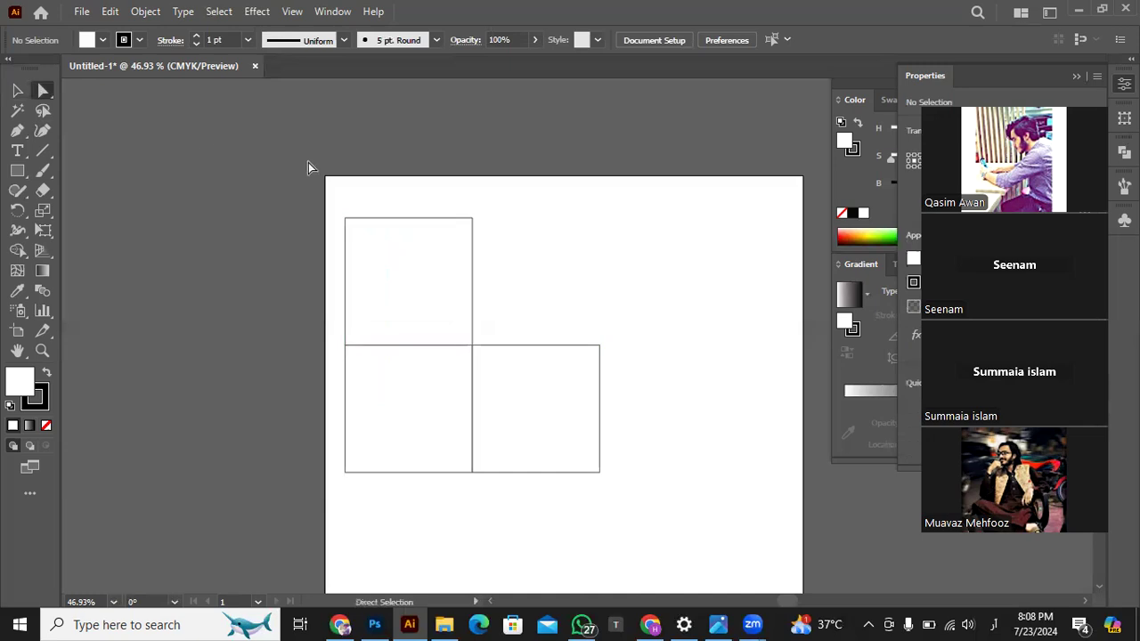
{"action": "left_click_drag", "start_coordinate": [351, 214], "coordinate": [491, 302]}
{"action": "left_click_drag", "start_coordinate": [642, 336], "coordinate": [591, 496]}
{"action": "left_click_drag", "start_coordinate": [600, 452], "coordinate": [530, 409]}
{"action": "left_click", "coordinate": [633, 369]}
{"action": "scroll", "coordinate": [633, 369], "scroll_direction": "down", "scroll_amount": 1}
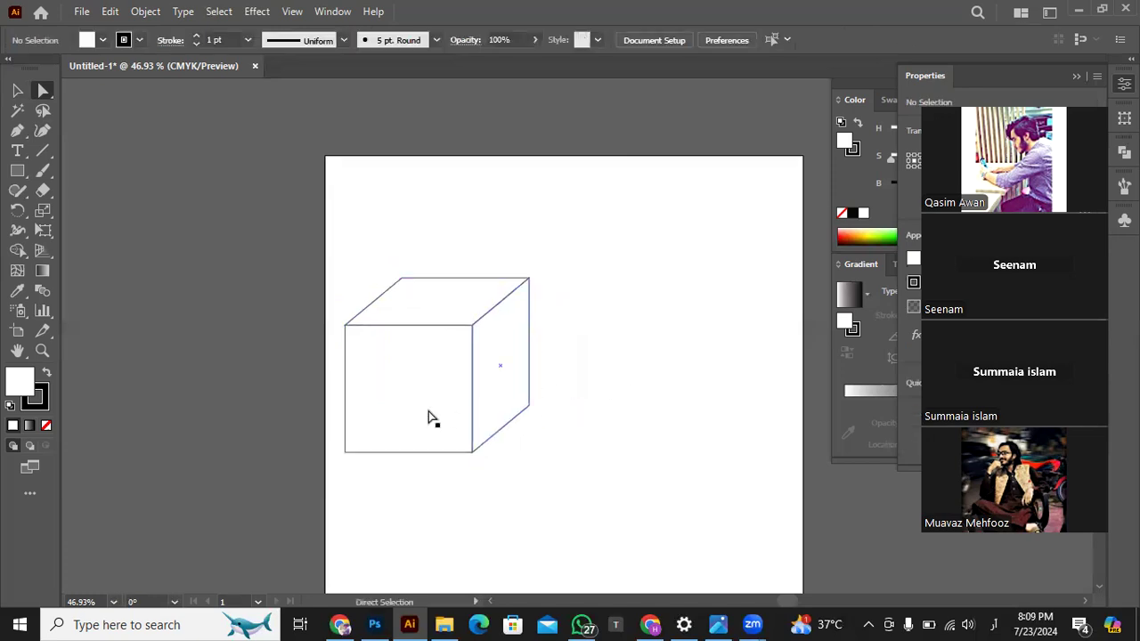
- Select the left-hand anchor points of the cube's front and top faces and move them about 72 pt right and 15 pt up
{"action": "left_click_drag", "start_coordinate": [329, 308], "coordinate": [430, 473]}
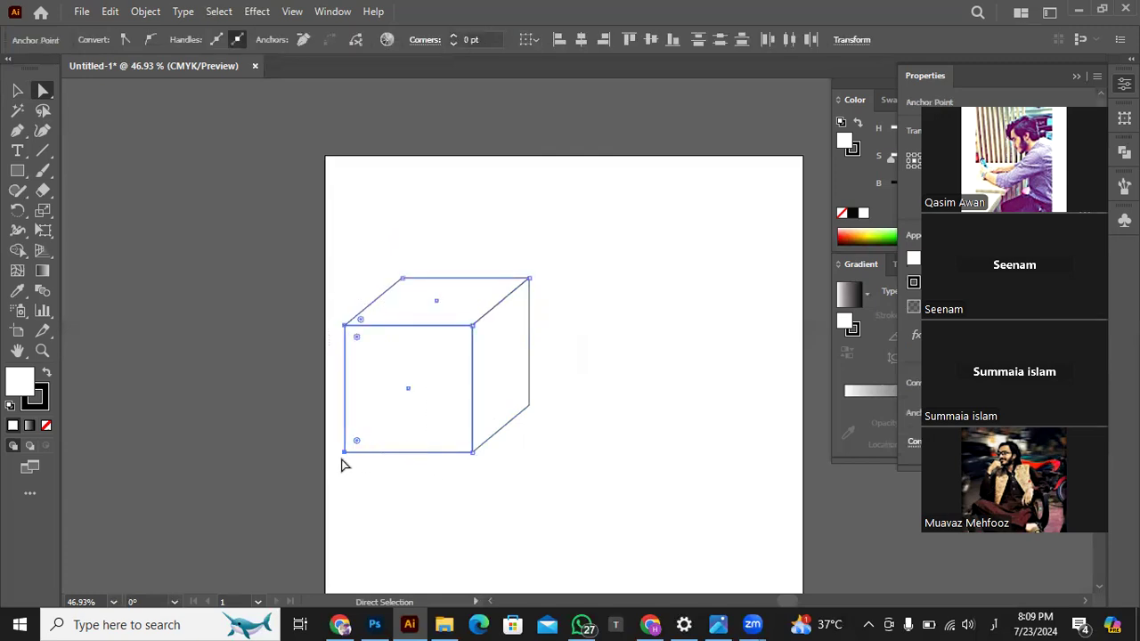
{"action": "mouse_move", "coordinate": [345, 453]}
{"action": "left_mouse_down"}
{"action": "mouse_move", "coordinate": [366, 439]}
{"action": "mouse_move", "coordinate": [345, 453]}
{"action": "left_mouse_up"}
{"action": "left_click_drag", "start_coordinate": [330, 259], "coordinate": [433, 480]}
{"action": "left_click_drag", "start_coordinate": [347, 452], "coordinate": [386, 443]}
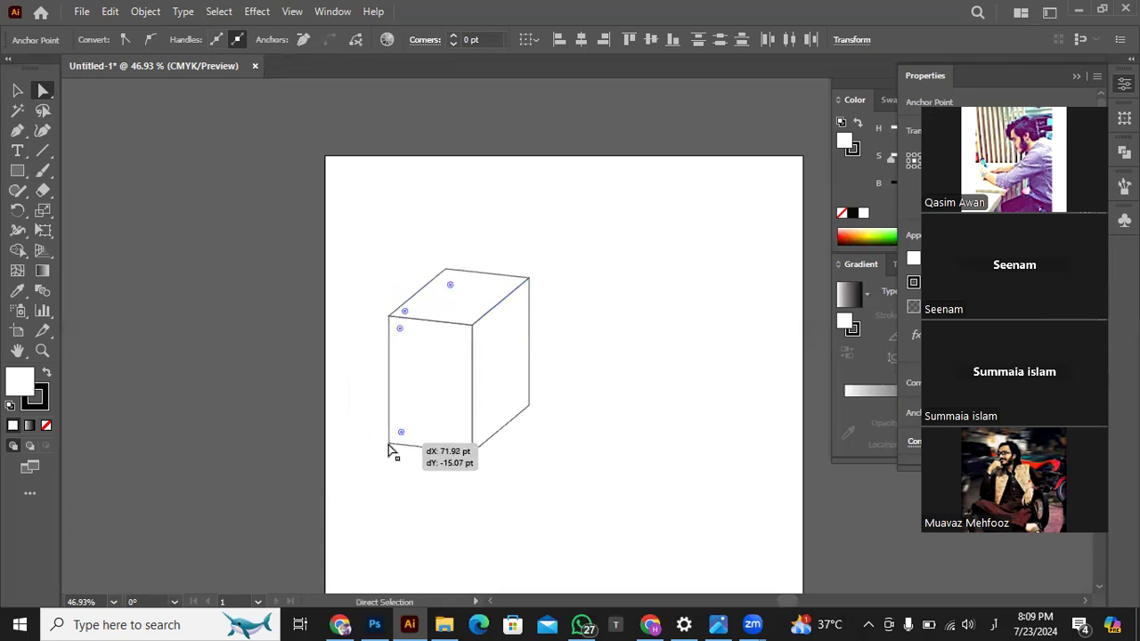
{"action": "left_click", "coordinate": [424, 476]}
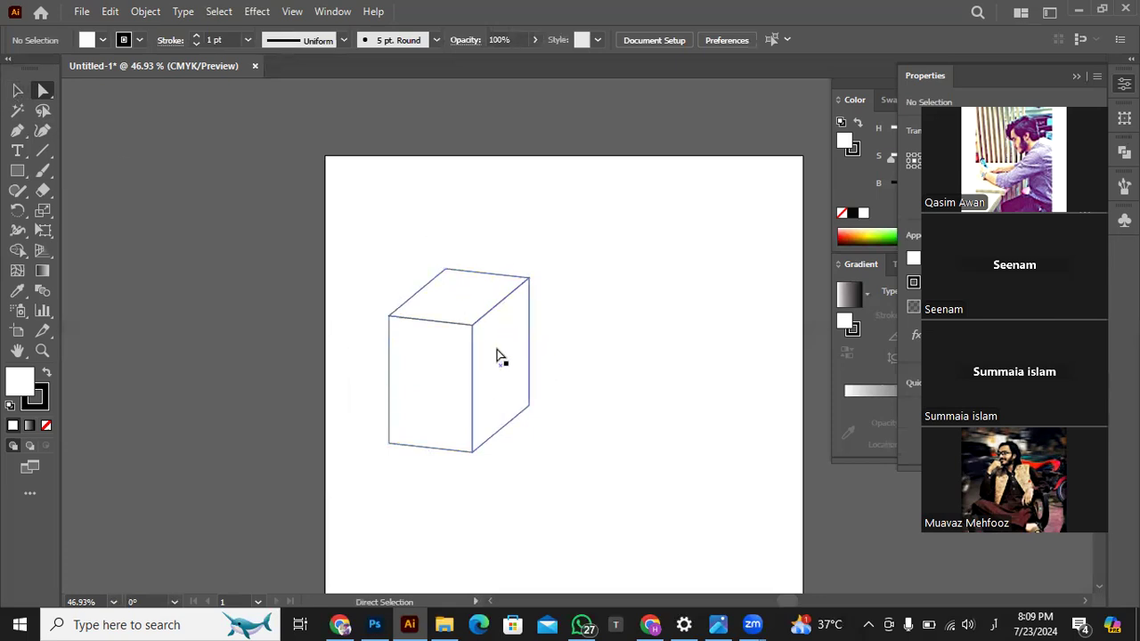
- Move the cube's right side face horizontally away from the other two faces
{"action": "left_click", "coordinate": [17, 90]}
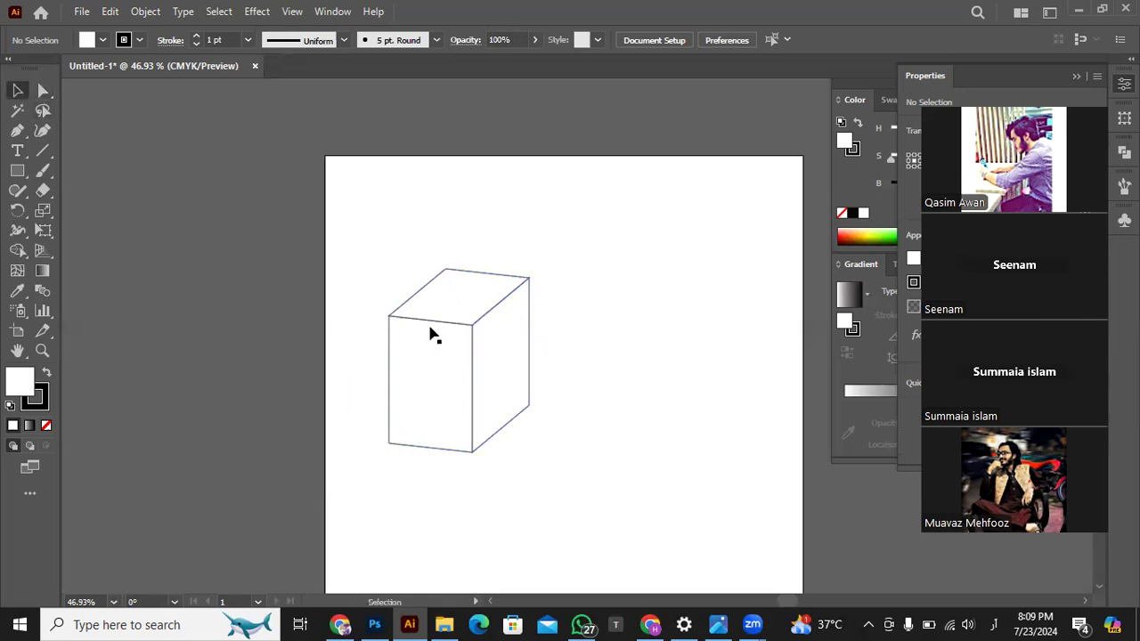
{"action": "left_click_drag", "start_coordinate": [501, 356], "coordinate": [650, 356]}
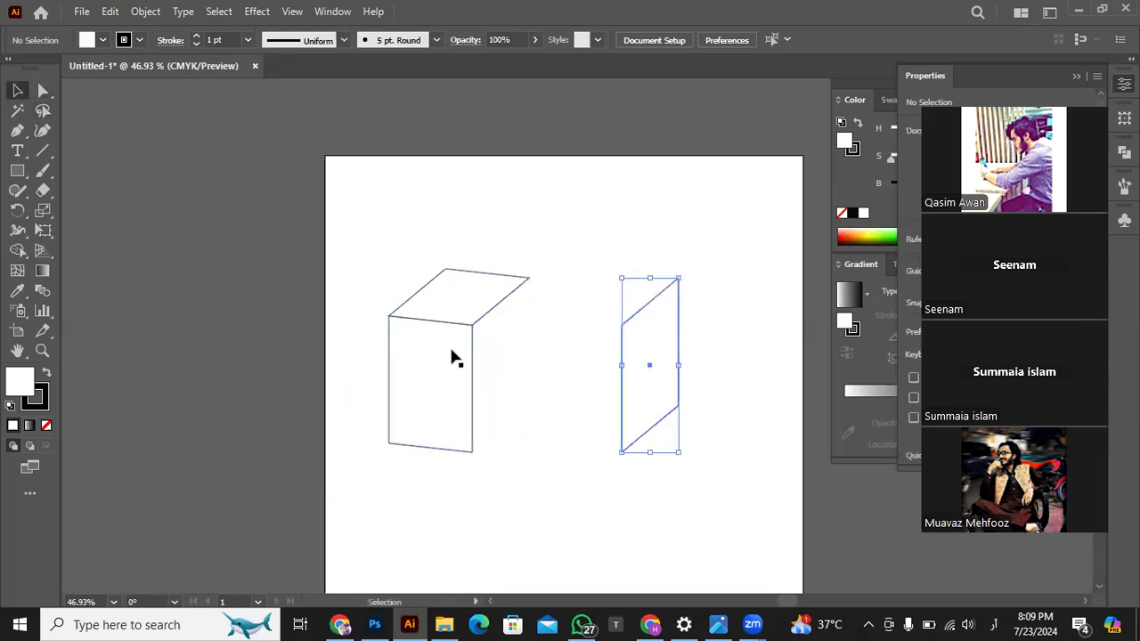
- Pull the front and top faces away from the cube, and undo all the face moves to reassemble it
{"action": "left_click", "coordinate": [452, 356]}
{"action": "left_click_drag", "start_coordinate": [389, 415], "coordinate": [318, 474]}
{"action": "left_click_drag", "start_coordinate": [457, 309], "coordinate": [450, 230]}
{"action": "key", "text": "ctrl+z"}
{"action": "key", "text": "ctrl+z"}
{"action": "key", "text": "ctrl+z"}
{"action": "key", "text": "ctrl+z"}
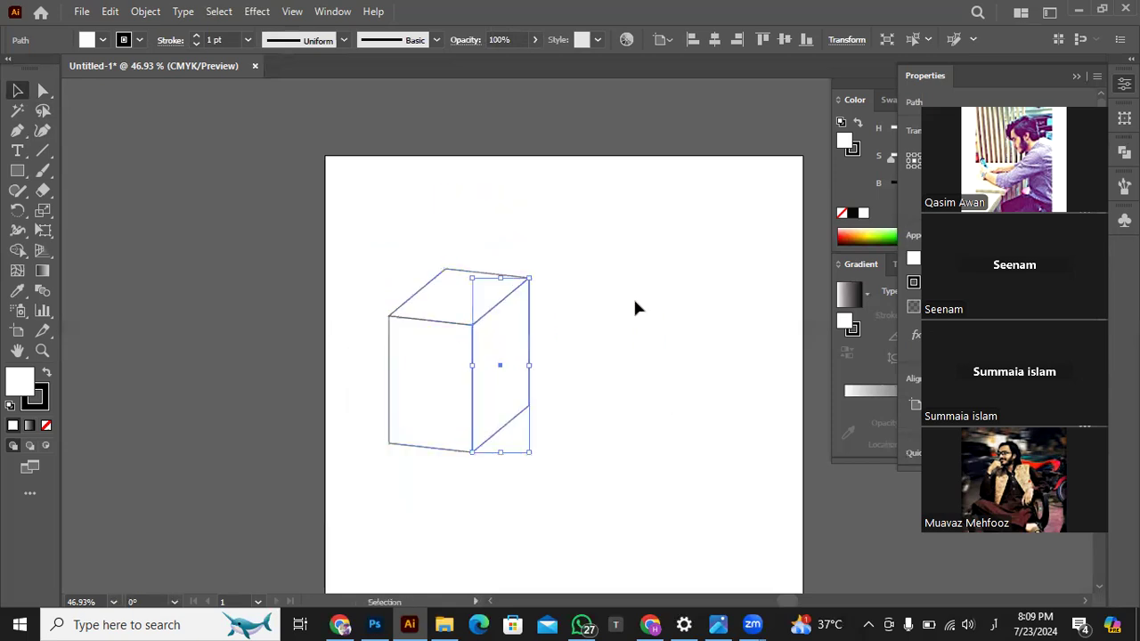
- Select all three faces of the cube and place a duplicate of the whole cube beside it
{"action": "left_click", "coordinate": [633, 301]}
{"action": "left_click_drag", "start_coordinate": [602, 238], "coordinate": [367, 458]}
{"action": "left_click_drag", "start_coordinate": [425, 402], "coordinate": [653, 409], "text": "alt"}
{"action": "left_click", "coordinate": [731, 381]}
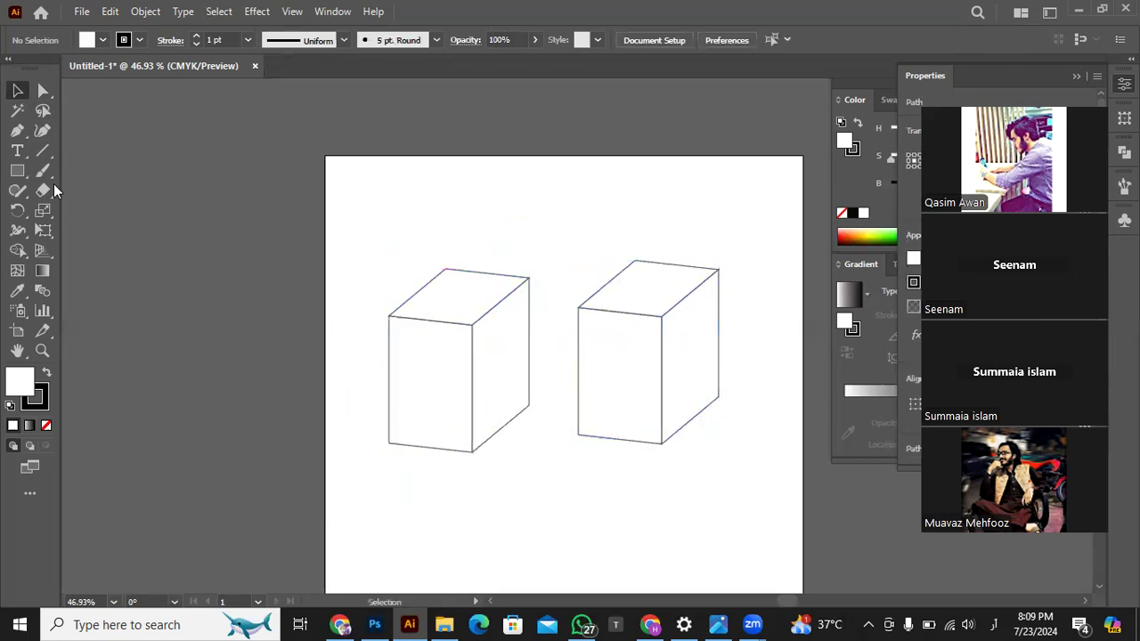
- Flatten the duplicate cube into a shallow box by moving its lower anchor points straight up with Direct Selection
{"action": "left_click", "coordinate": [43, 90]}
{"action": "left_click_drag", "start_coordinate": [558, 402], "coordinate": [723, 486]}
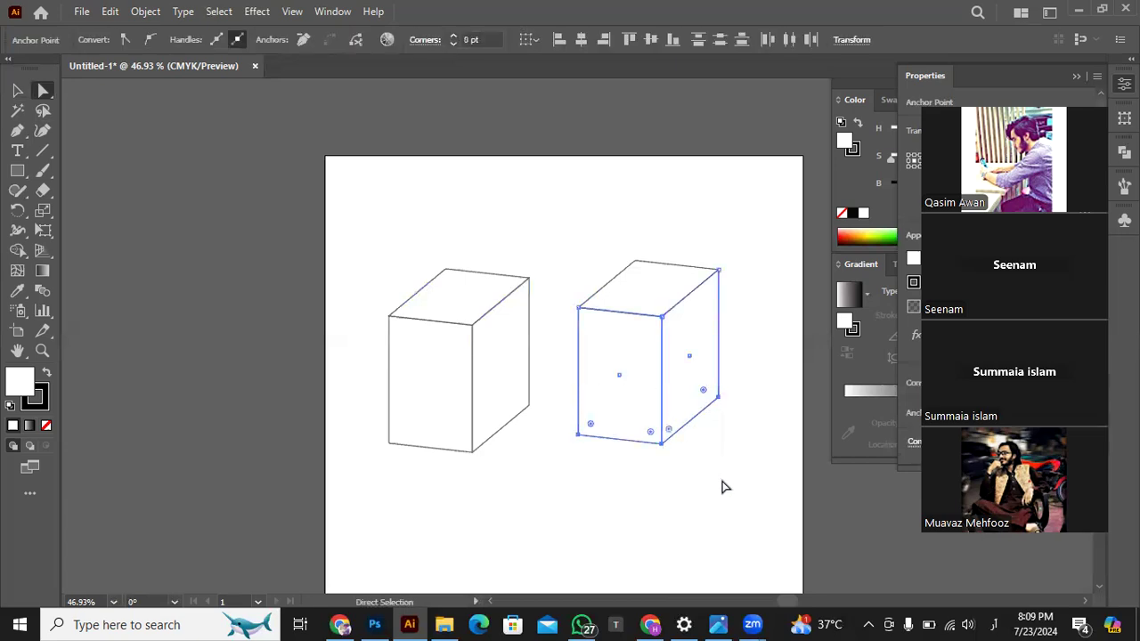
{"action": "left_click", "coordinate": [661, 442]}
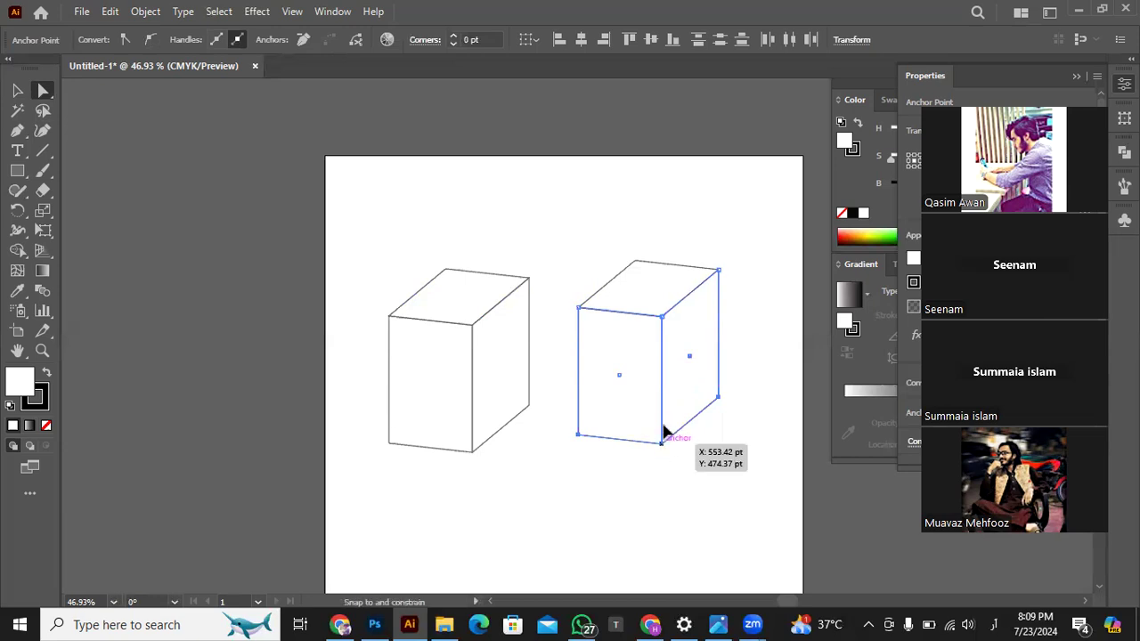
{"action": "left_click_drag", "start_coordinate": [661, 443], "coordinate": [663, 412]}
{"action": "left_click_drag", "start_coordinate": [660, 387], "coordinate": [660, 356]}
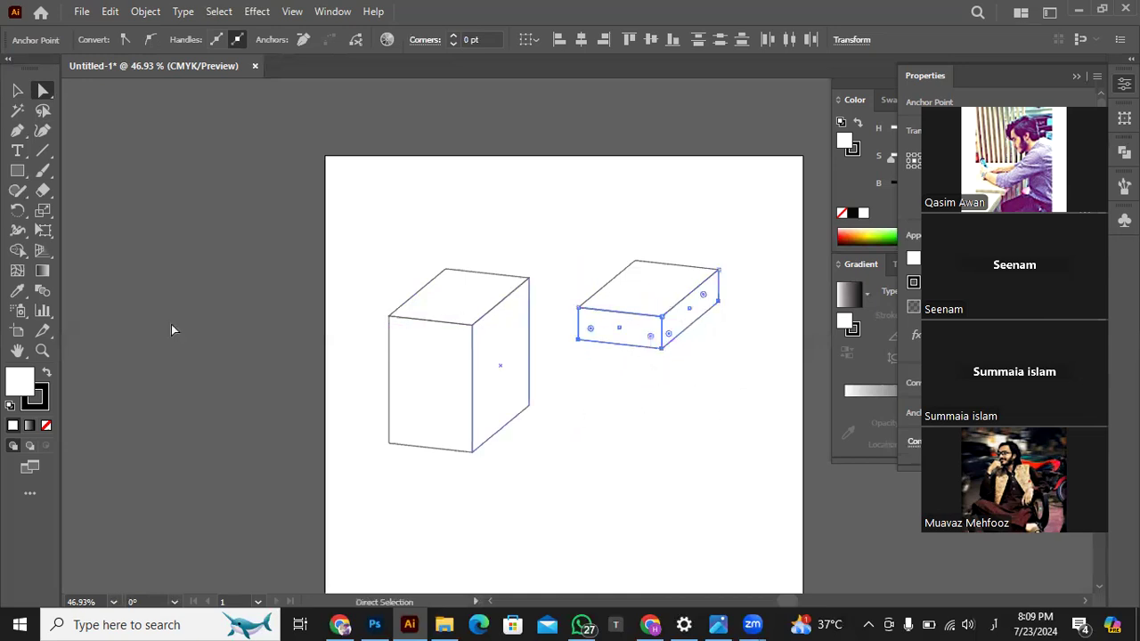
- Enlarge the whole shallow box slightly and fit it over the top of the tall cube as a lid
{"action": "left_click", "coordinate": [12, 93]}
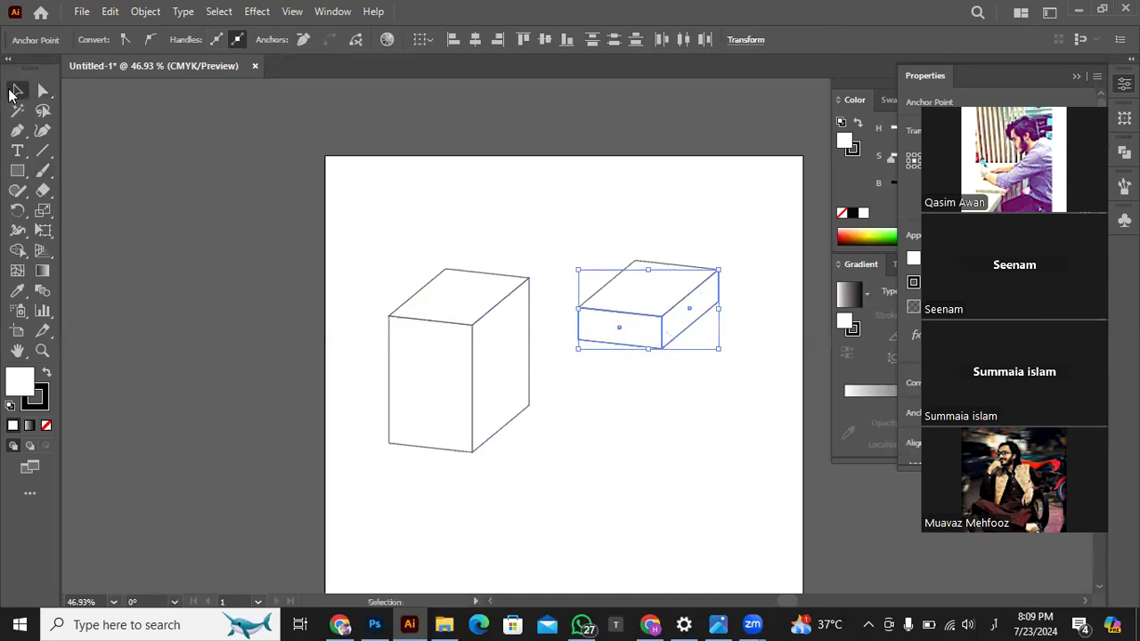
{"action": "left_click", "coordinate": [632, 300]}
{"action": "left_click", "coordinate": [649, 382]}
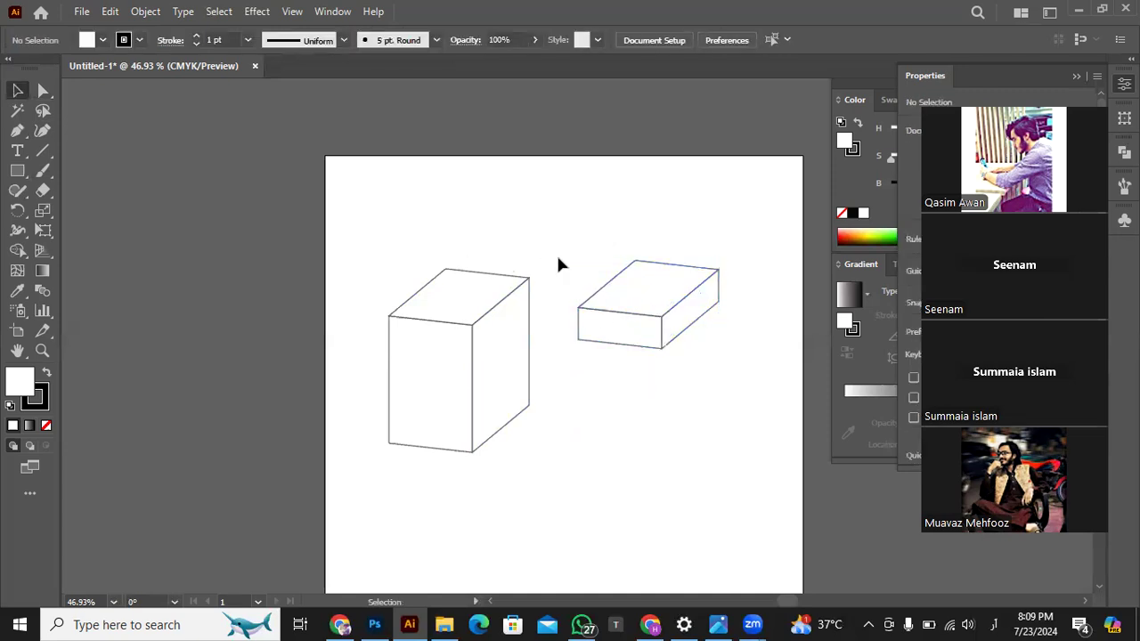
{"action": "left_click_drag", "start_coordinate": [680, 378], "coordinate": [721, 347]}
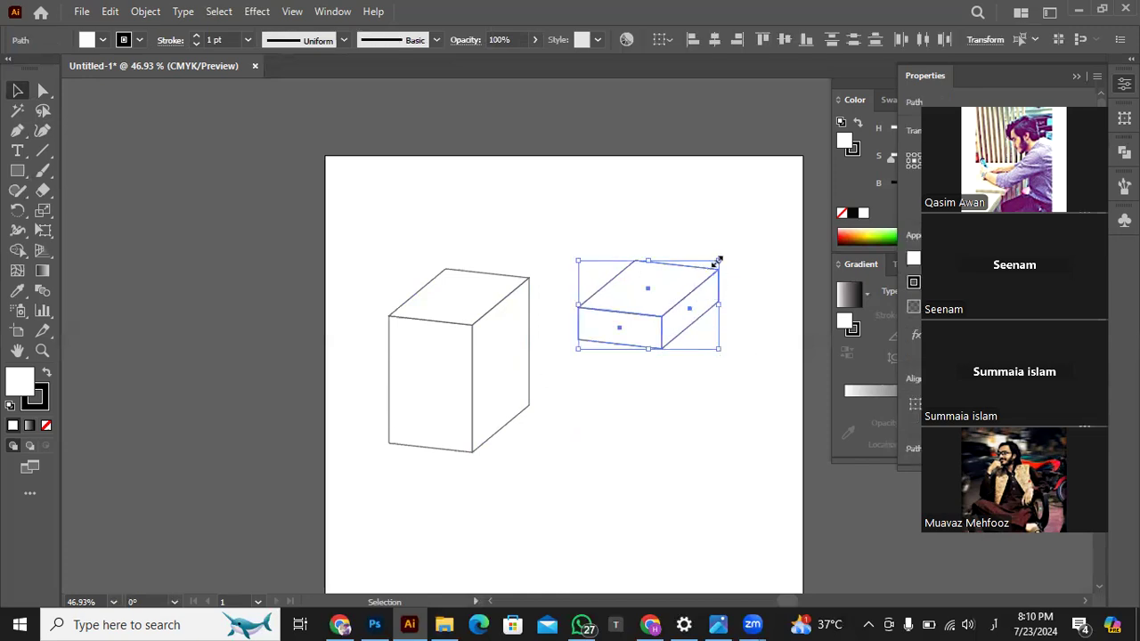
{"action": "left_click_drag", "start_coordinate": [717, 258], "coordinate": [727, 256]}
{"action": "left_click_drag", "start_coordinate": [670, 300], "coordinate": [509, 290]}
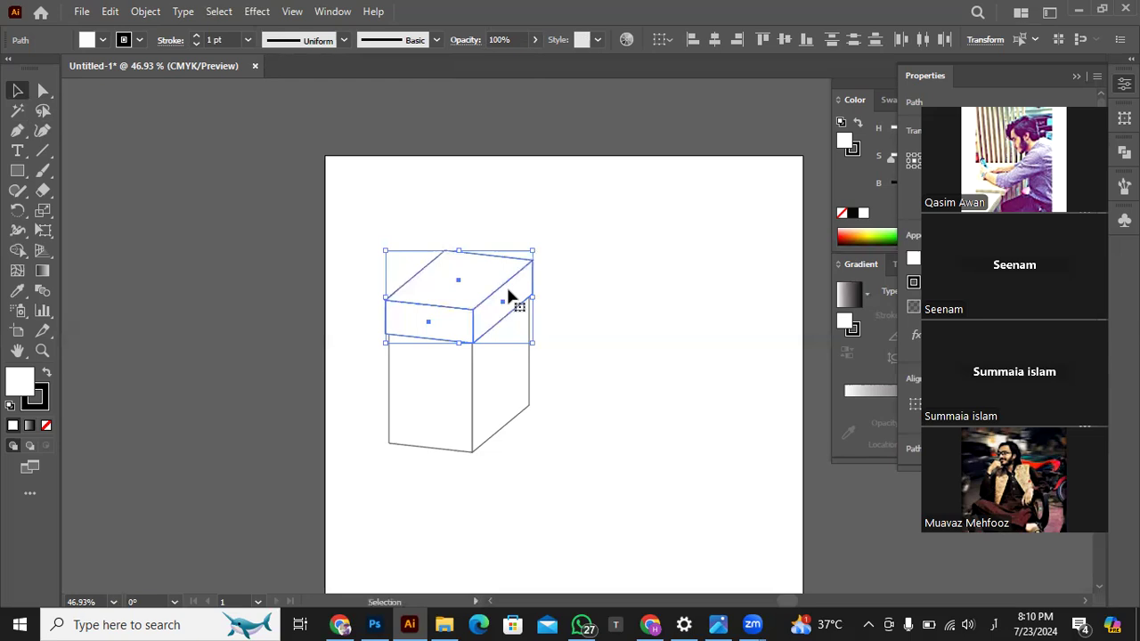
{"action": "left_click", "coordinate": [582, 298]}
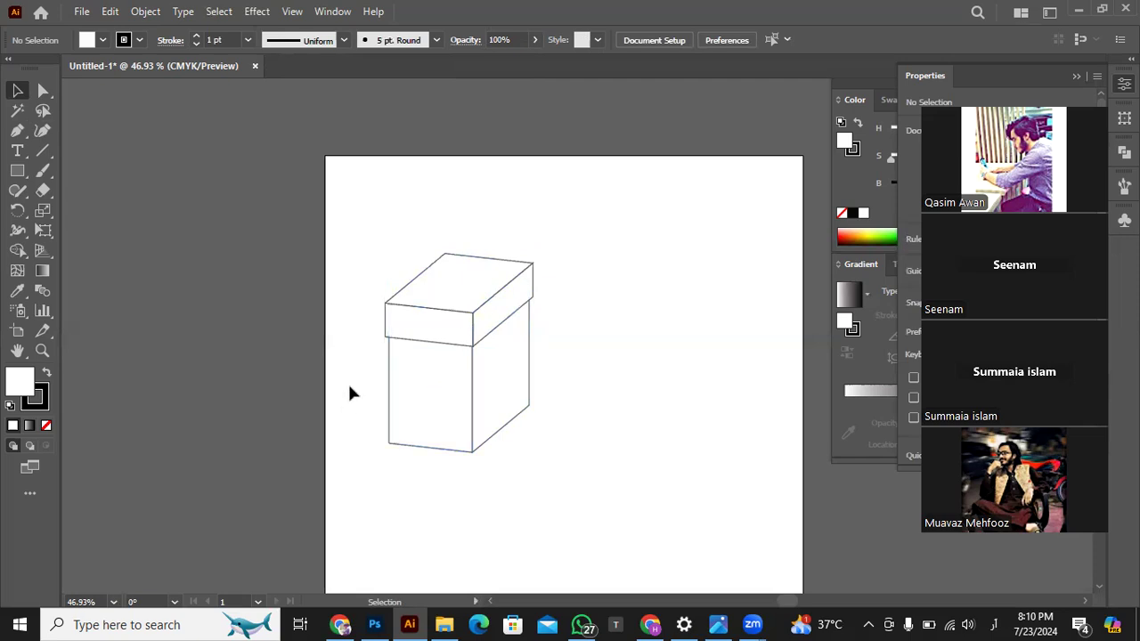
- Duplicate the lidded box to its right, and squash the copy's height from above to less than half
{"action": "left_click_drag", "start_coordinate": [355, 268], "coordinate": [584, 463]}
{"action": "left_click_drag", "start_coordinate": [438, 382], "coordinate": [626, 386]}
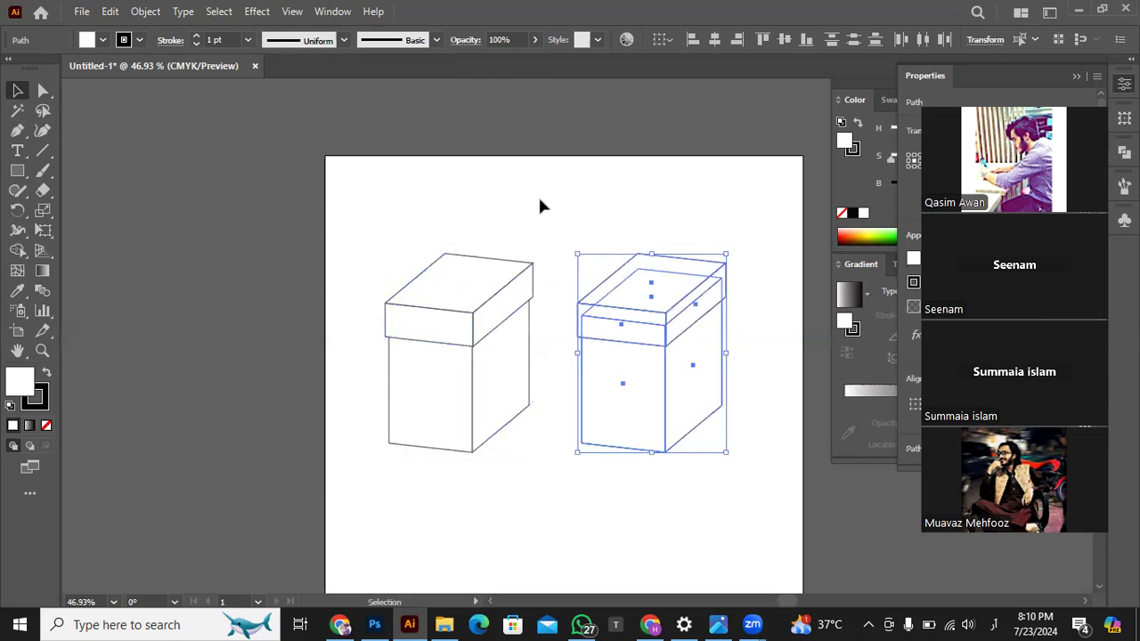
{"action": "left_click", "coordinate": [587, 283]}
{"action": "left_click_drag", "start_coordinate": [561, 205], "coordinate": [746, 486]}
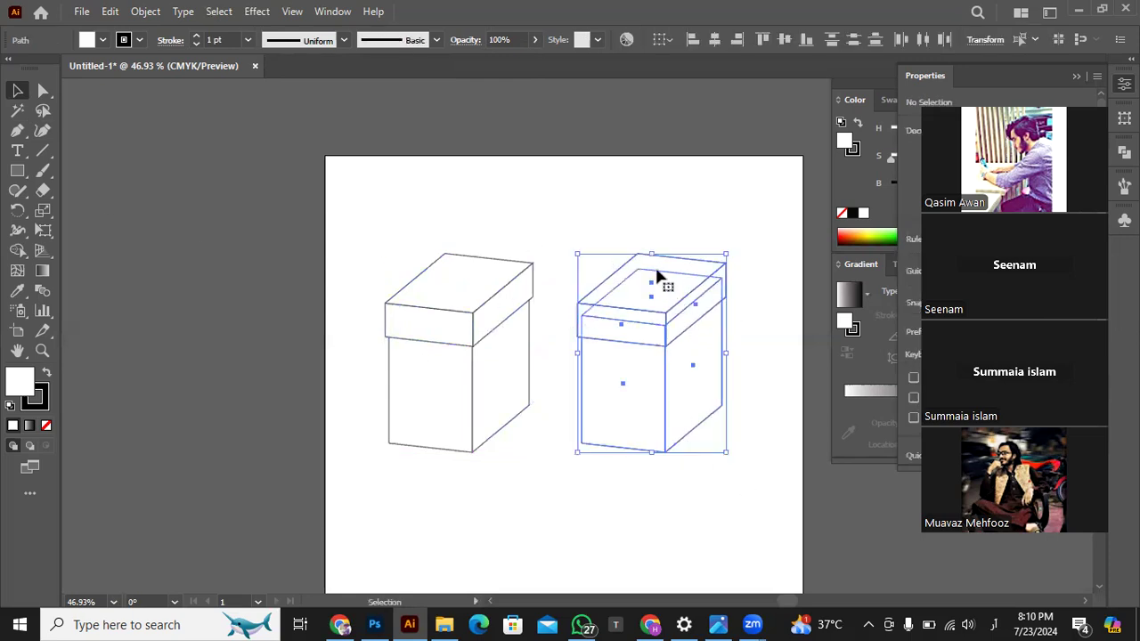
{"action": "left_click_drag", "start_coordinate": [651, 253], "coordinate": [672, 353]}
{"action": "left_click", "coordinate": [673, 350]}
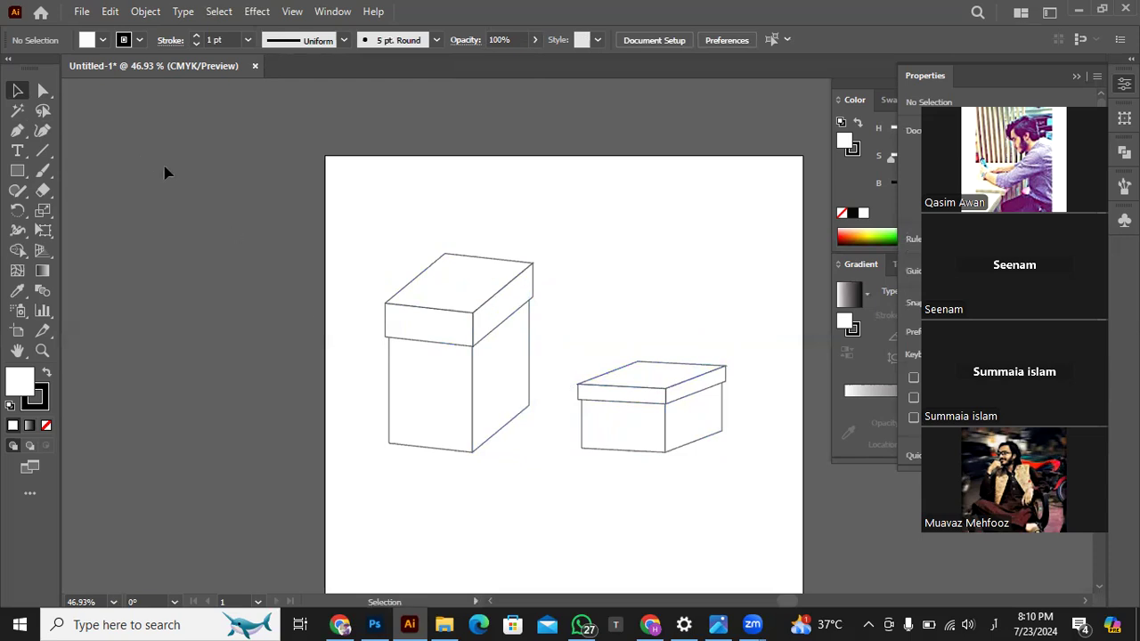
- Shorten the left box's body by moving its lower anchor points straight up with Direct Selection
{"action": "left_click", "coordinate": [43, 90]}
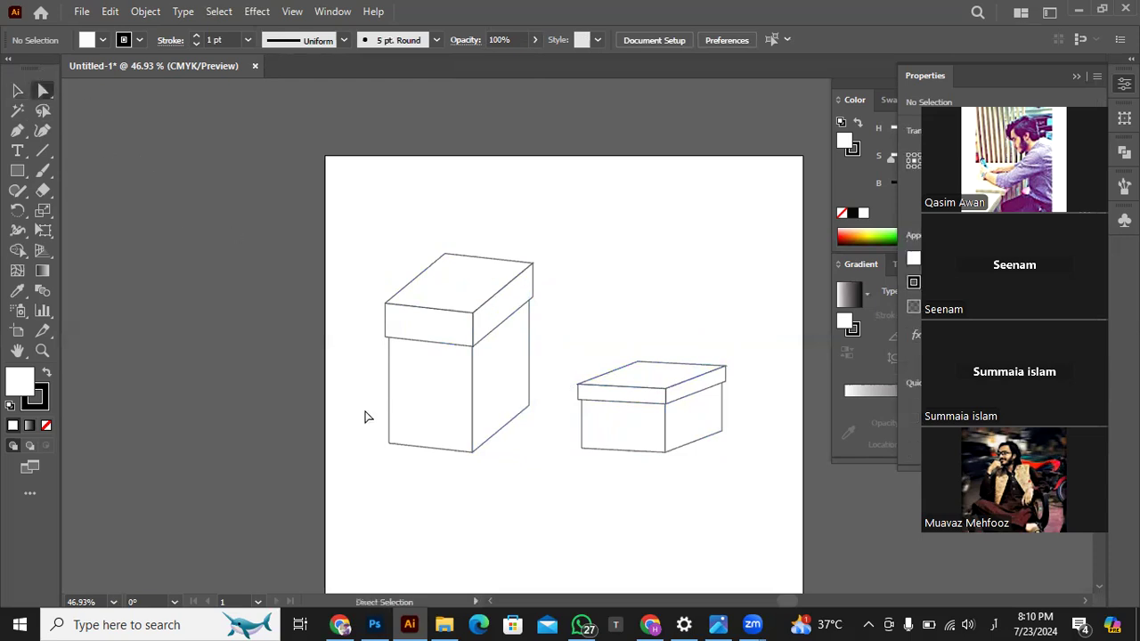
{"action": "left_click_drag", "start_coordinate": [364, 382], "coordinate": [554, 482]}
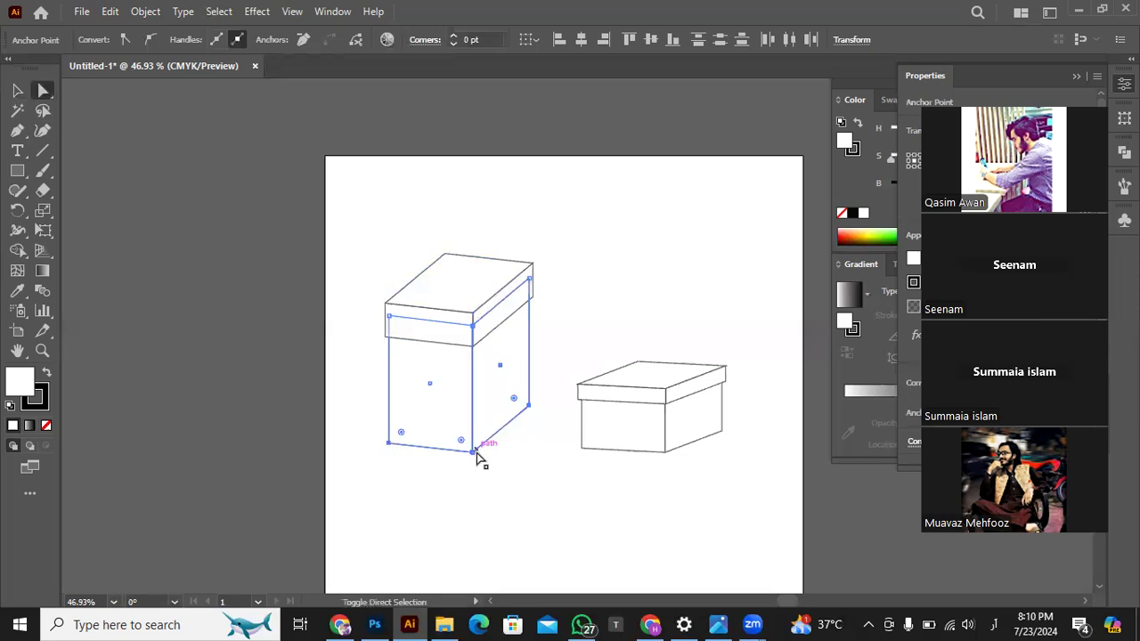
{"action": "left_click_drag", "start_coordinate": [475, 446], "coordinate": [475, 408]}
{"action": "left_click", "coordinate": [485, 459]}
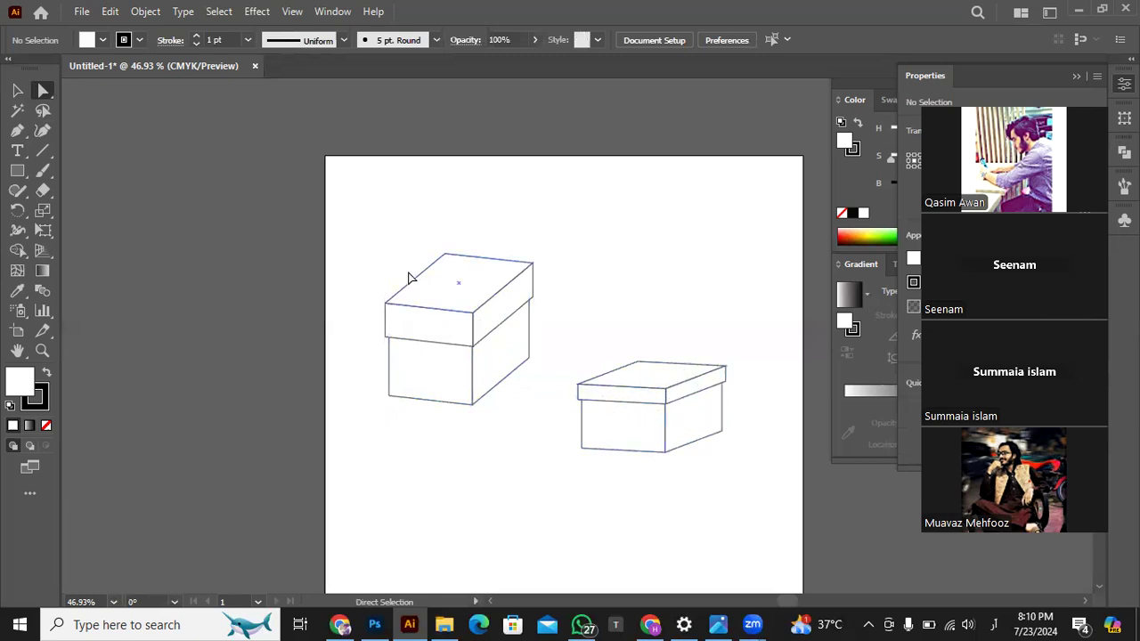
{"action": "left_click_drag", "start_coordinate": [371, 255], "coordinate": [718, 472]}
{"action": "left_click_drag", "start_coordinate": [498, 416], "coordinate": [306, 402]}
{"action": "key", "text": "ctrl+z"}
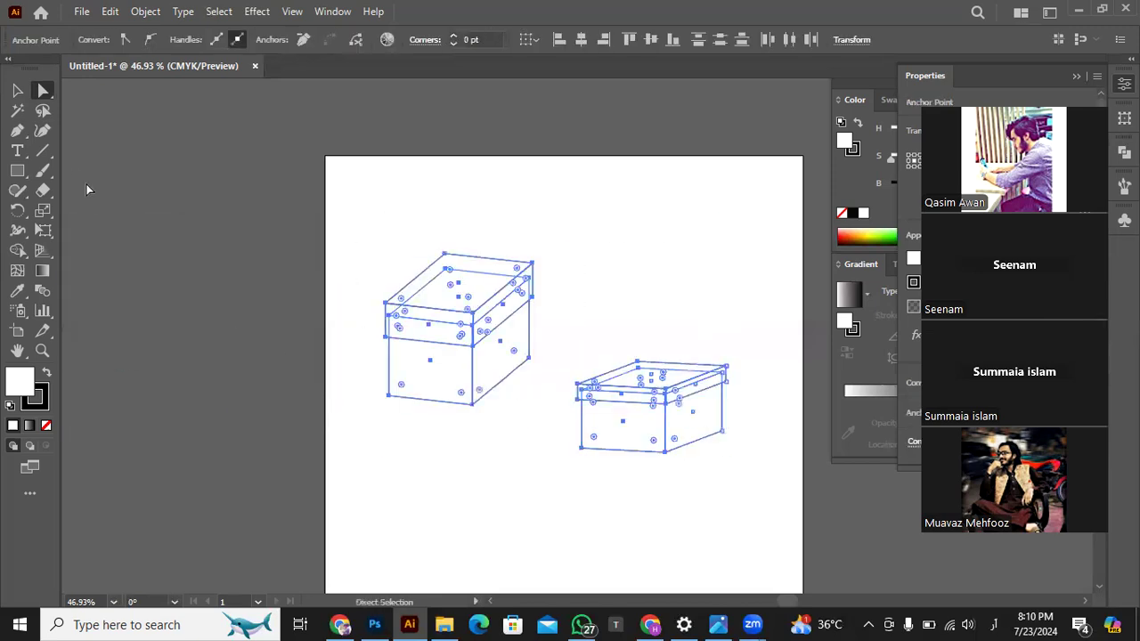
{"action": "left_click", "coordinate": [215, 267]}
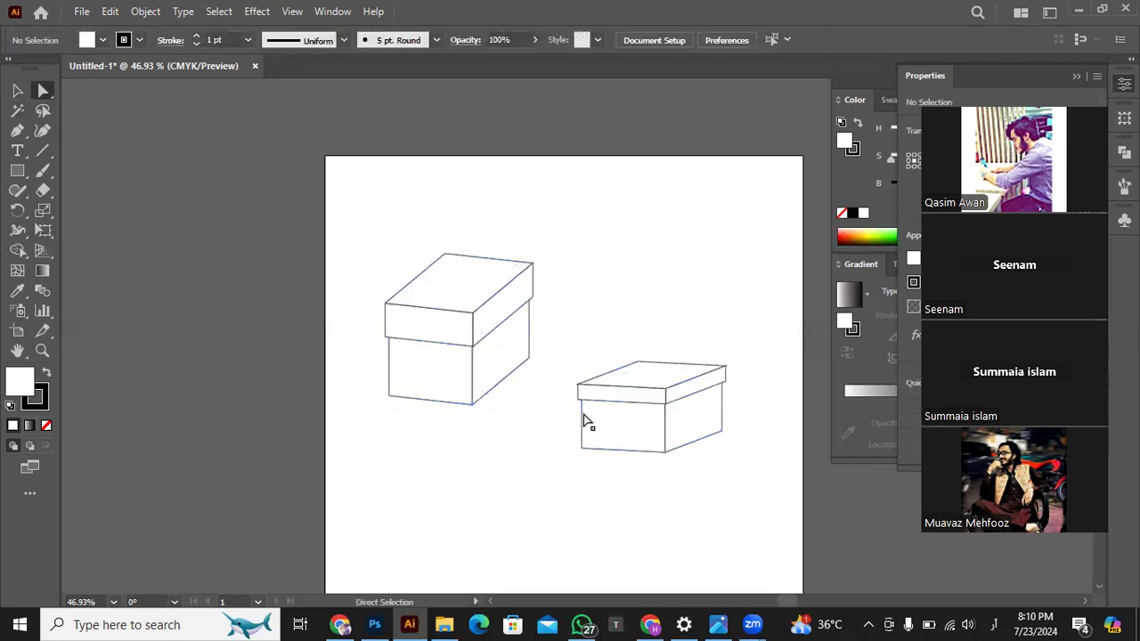
- Pull the right box's body and lid faces apart one by one, and undo the moves
{"action": "left_click_drag", "start_coordinate": [600, 428], "coordinate": [559, 486]}
{"action": "left_click_drag", "start_coordinate": [699, 434], "coordinate": [756, 455]}
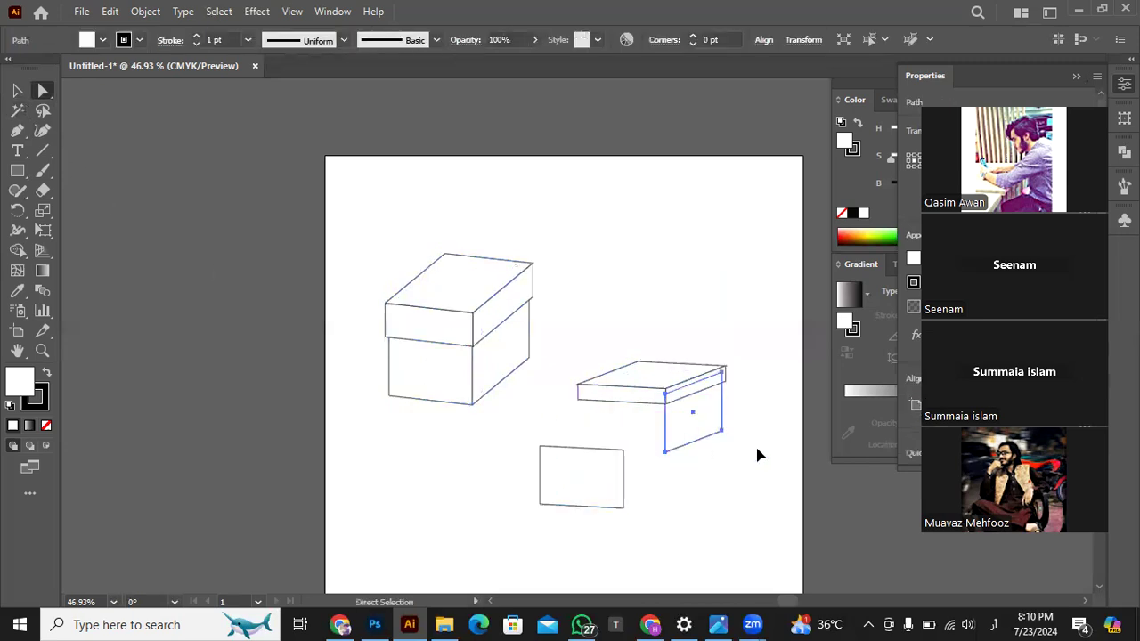
{"action": "left_click_drag", "start_coordinate": [673, 354], "coordinate": [658, 261]}
{"action": "left_click_drag", "start_coordinate": [585, 390], "coordinate": [599, 443]}
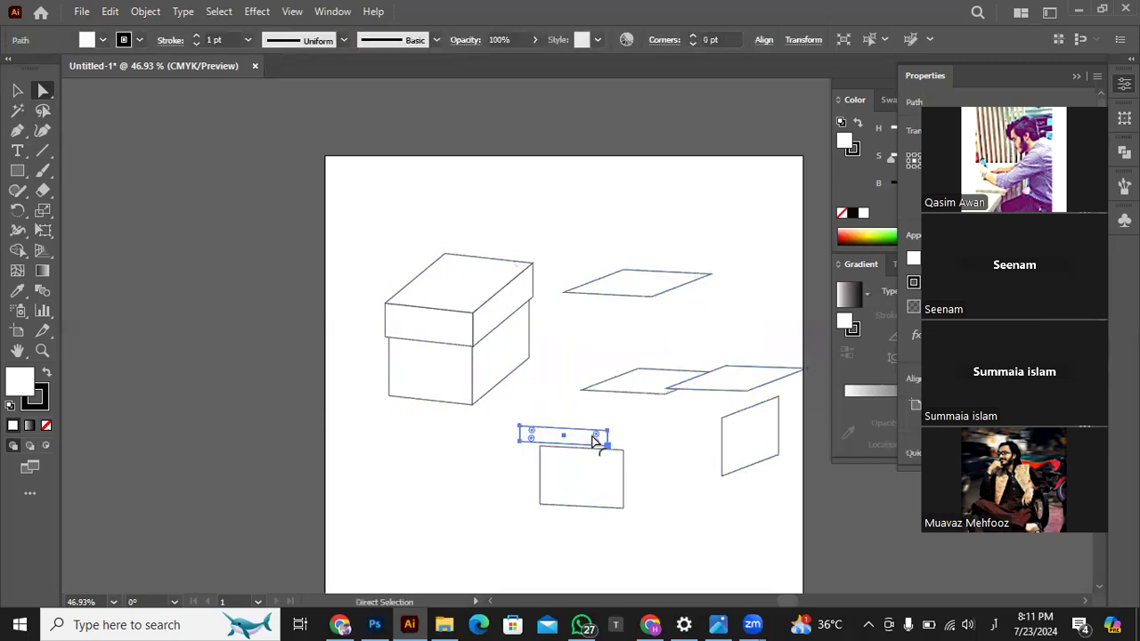
{"action": "key", "text": "ctrl+z"}
{"action": "key", "text": "ctrl+z"}
{"action": "key", "text": "ctrl+z"}
{"action": "key", "text": "ctrl+z"}
{"action": "key", "text": "ctrl+z"}
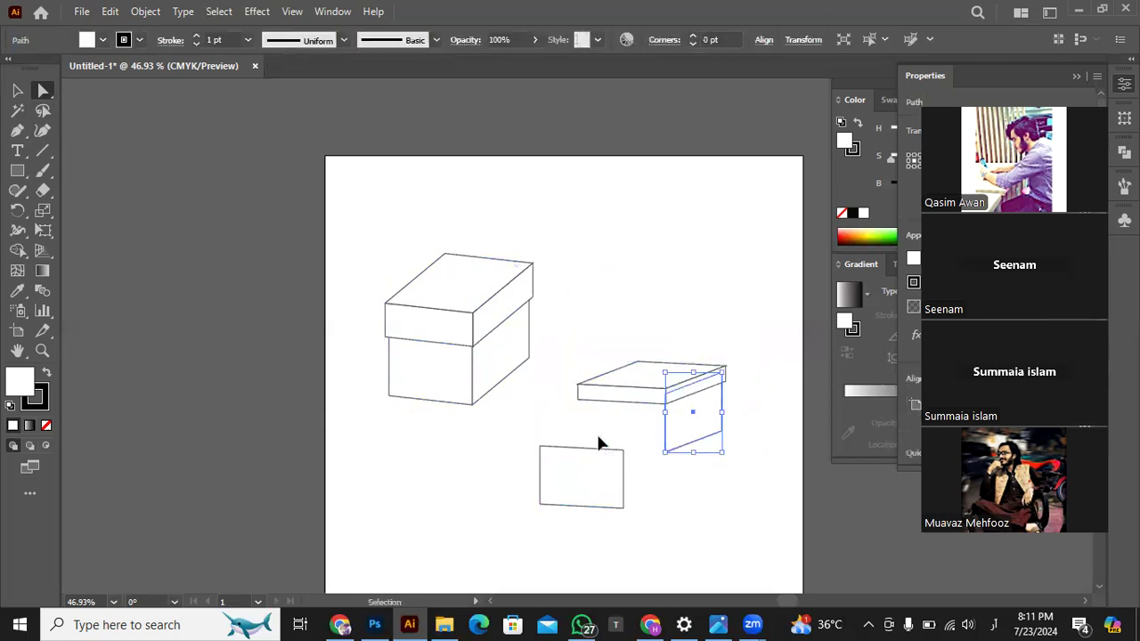
{"action": "left_click", "coordinate": [596, 494]}
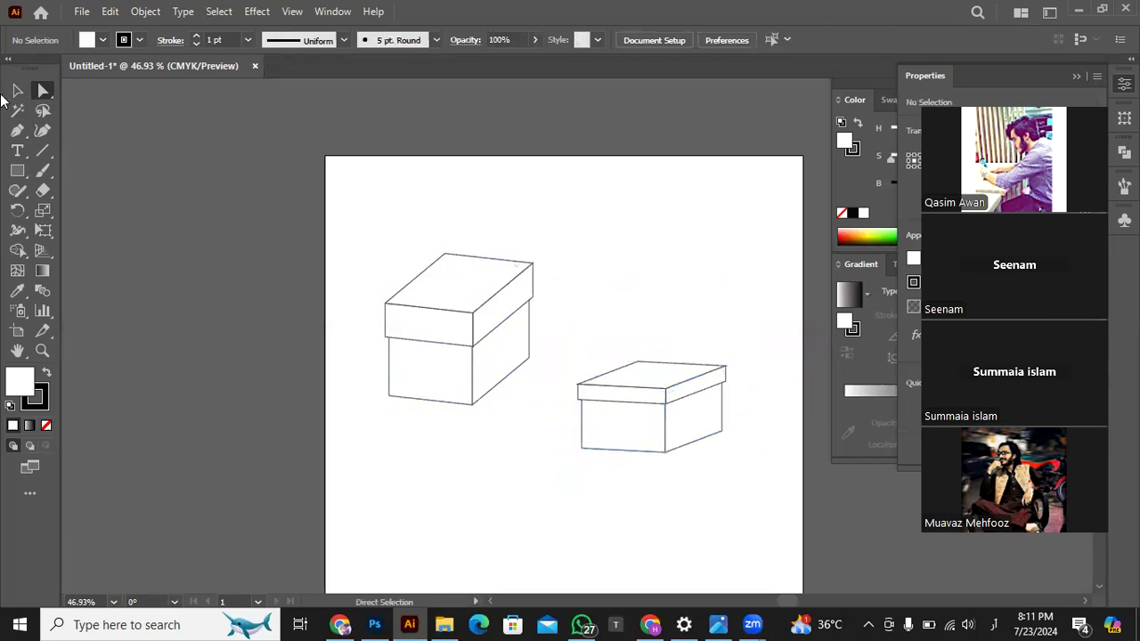
- Group all faces of the left lidded box, and move the group up and slightly to the right
{"action": "left_click", "coordinate": [16, 93]}
{"action": "left_click_drag", "start_coordinate": [351, 255], "coordinate": [545, 416]}
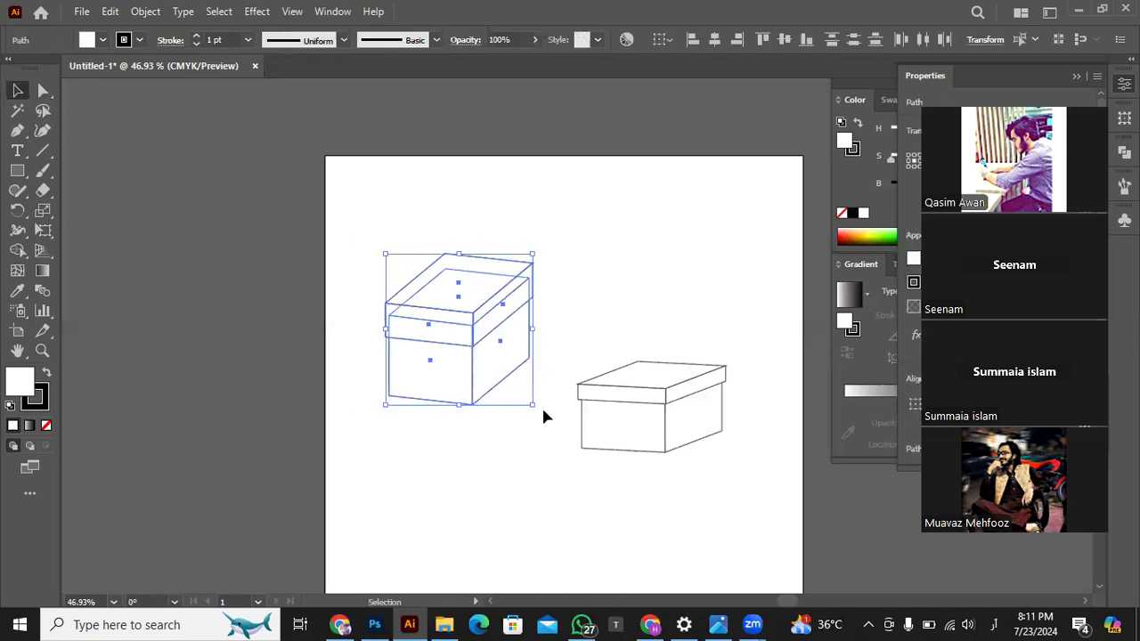
{"action": "left_click", "coordinate": [213, 11]}
{"action": "mouse_move", "coordinate": [178, 11]}
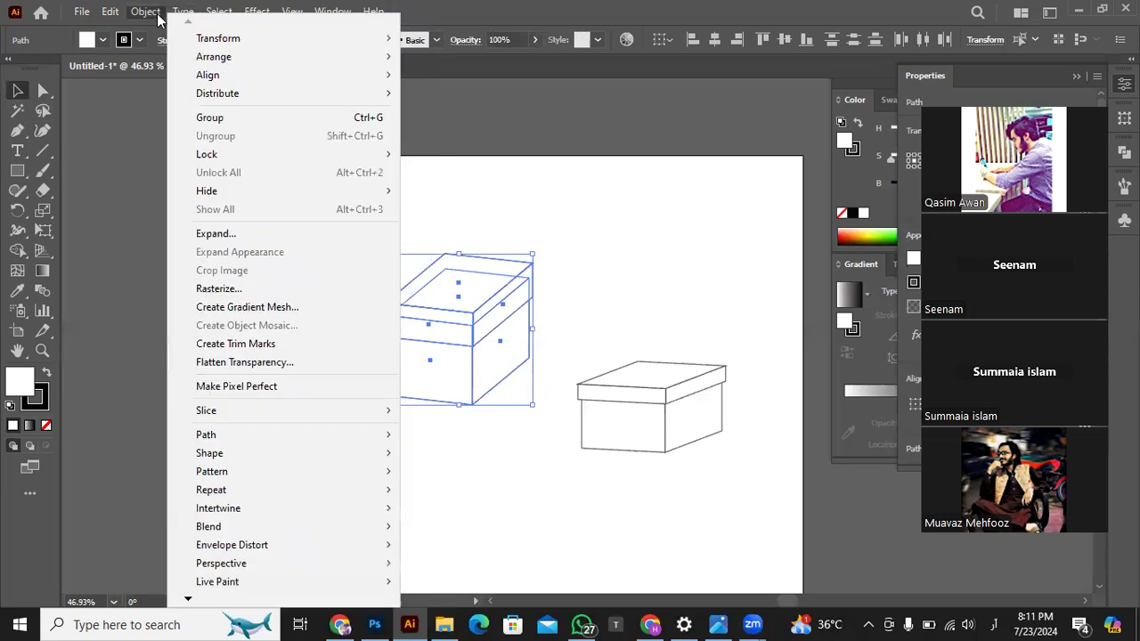
{"action": "left_click", "coordinate": [236, 127]}
{"action": "left_click", "coordinate": [437, 449]}
{"action": "left_click_drag", "start_coordinate": [441, 396], "coordinate": [461, 322]}
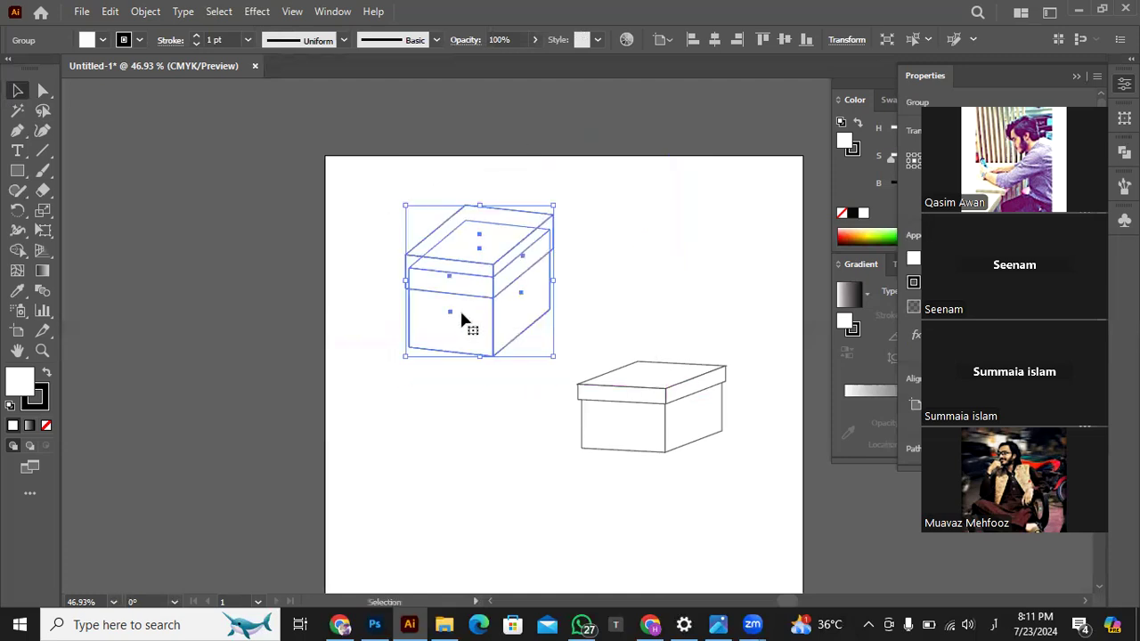
- Ungroup the upper-left box into its separate faces
{"action": "left_click", "coordinate": [662, 258]}
{"action": "left_click_drag", "start_coordinate": [641, 200], "coordinate": [341, 359]}
{"action": "right_click", "coordinate": [425, 327]}
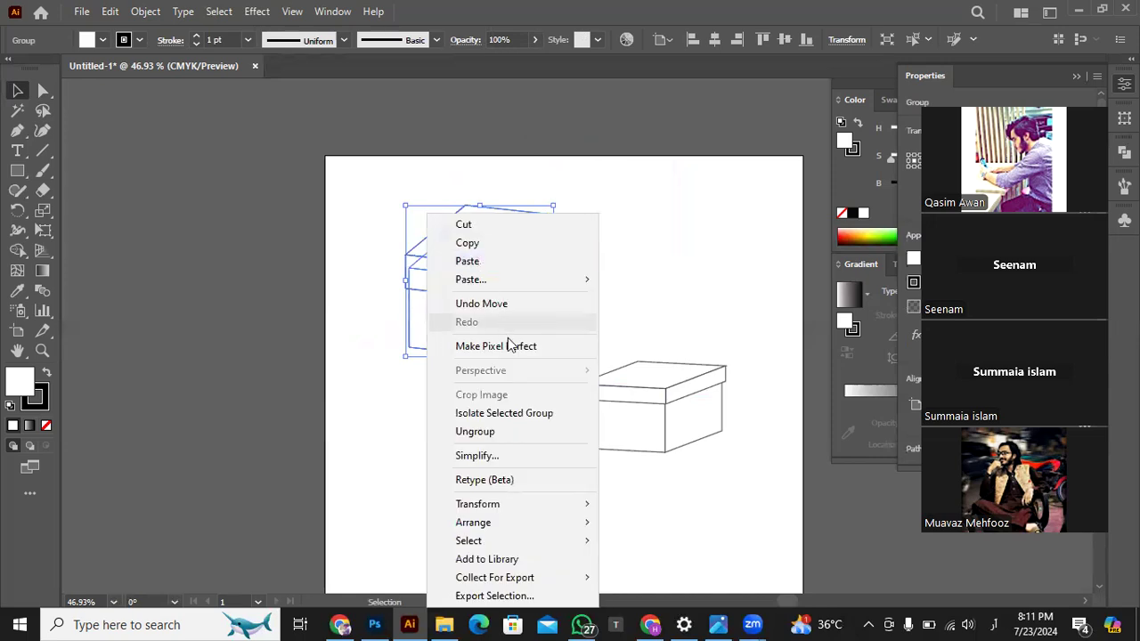
{"action": "left_click", "coordinate": [513, 432]}
{"action": "left_click", "coordinate": [502, 404]}
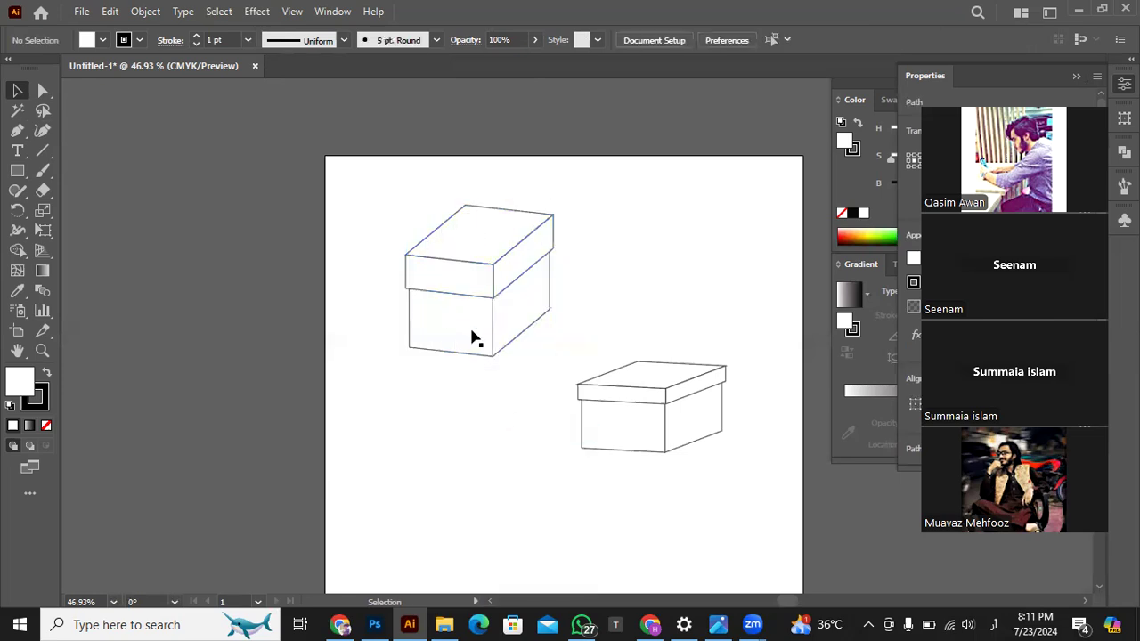
- Try moving the ungrouped box's front and side faces away separately, and undo both moves
{"action": "left_click_drag", "start_coordinate": [472, 339], "coordinate": [418, 417]}
{"action": "left_click_drag", "start_coordinate": [521, 338], "coordinate": [650, 300]}
{"action": "key", "text": "ctrl+z"}
{"action": "key", "text": "ctrl+z"}
{"action": "left_click_drag", "start_coordinate": [591, 210], "coordinate": [383, 347]}
{"action": "right_click", "coordinate": [413, 335]}
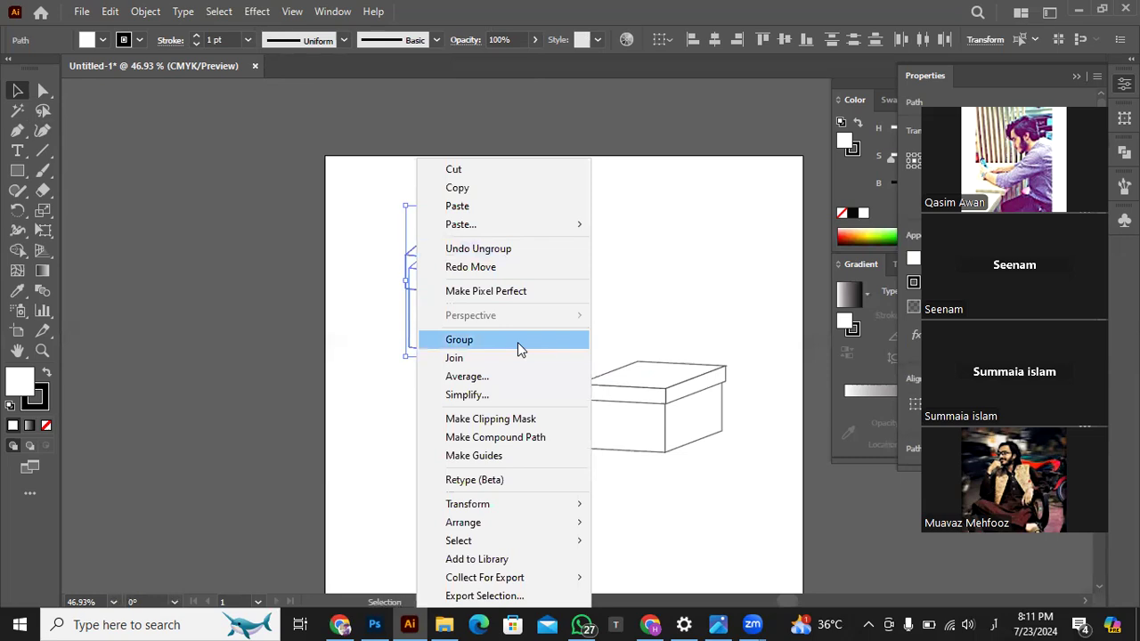
{"action": "left_click", "coordinate": [363, 433]}
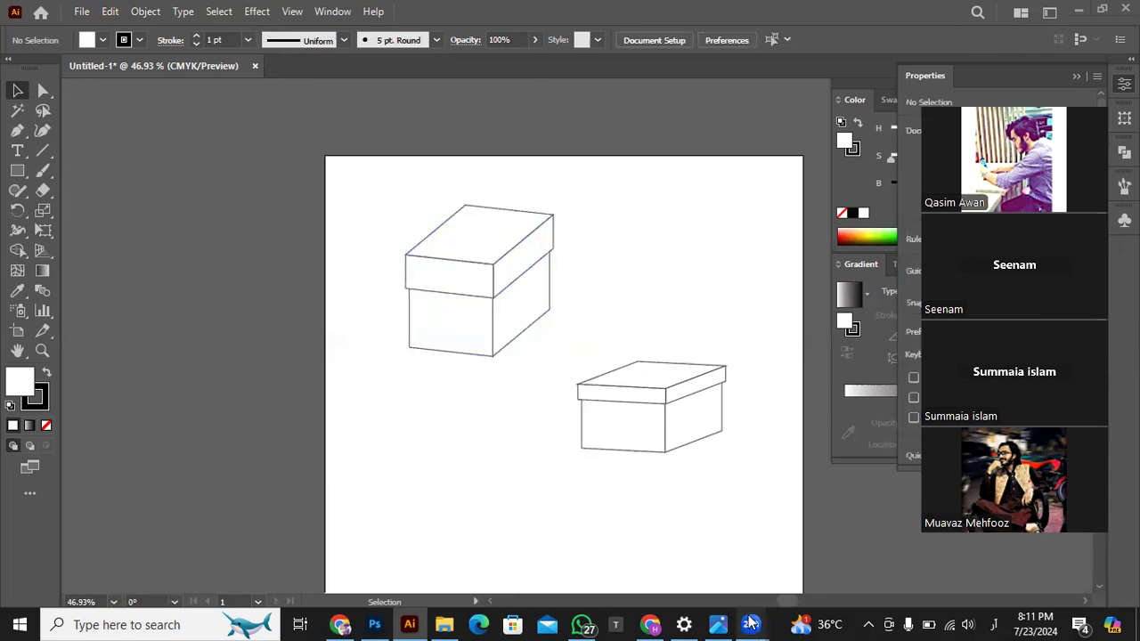
{"action": "mouse_move", "coordinate": [751, 624]}
{"action": "left_click", "coordinate": [699, 563]}
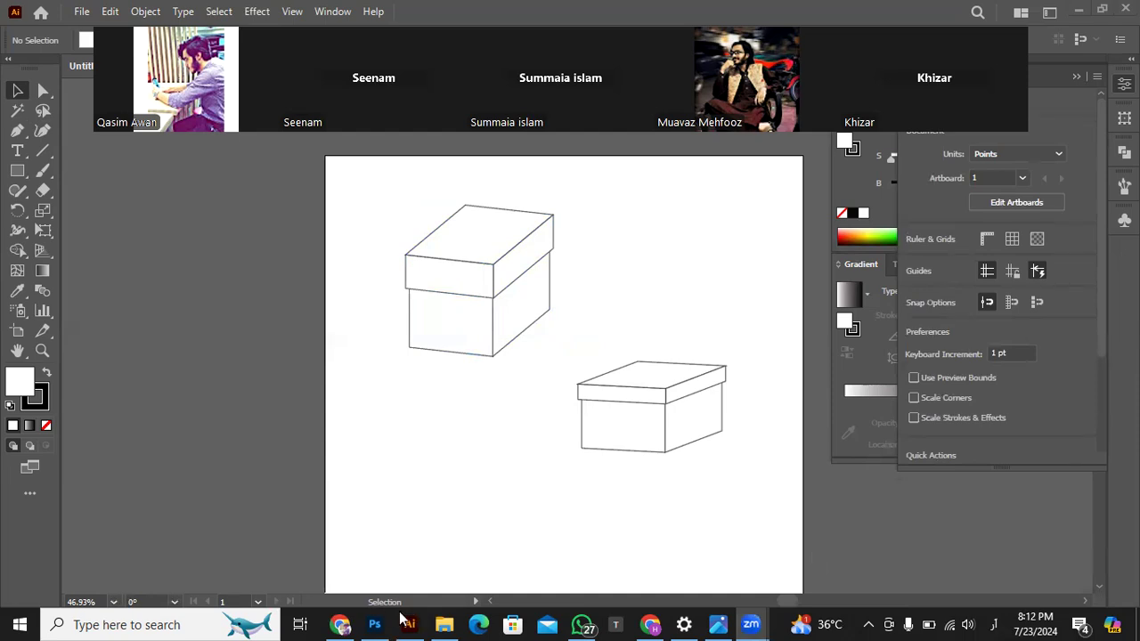
- Draw a square of about 172.6 pt per side below the upper-left box with the Rectangle tool
{"action": "left_click", "coordinate": [442, 486]}
{"action": "left_click_drag", "start_coordinate": [584, 161], "coordinate": [354, 353]}
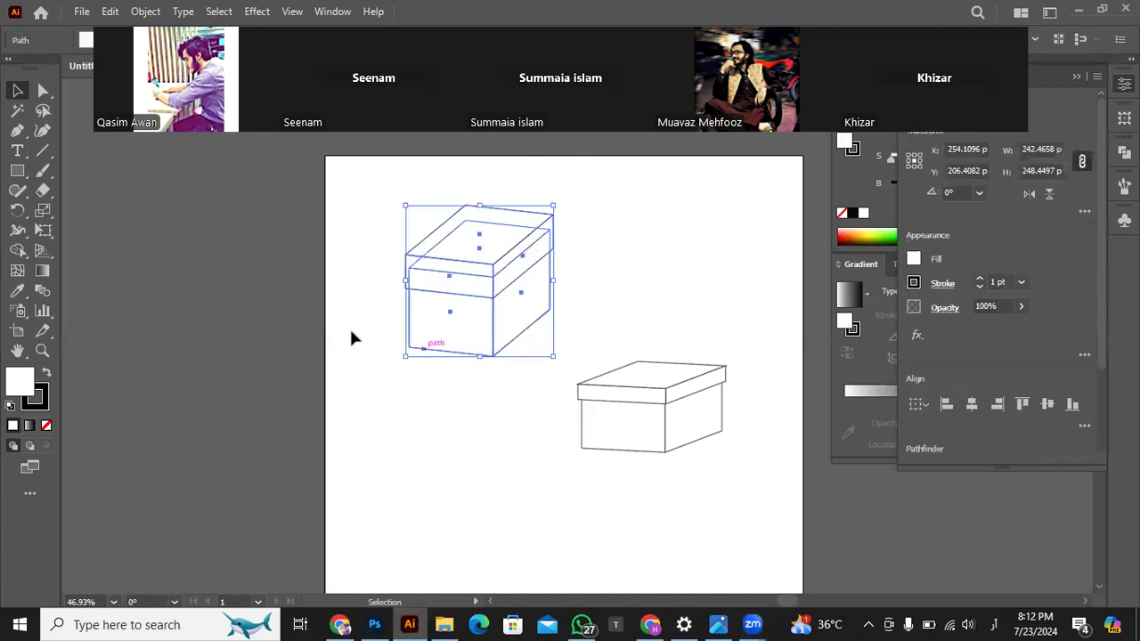
{"action": "left_click", "coordinate": [17, 170]}
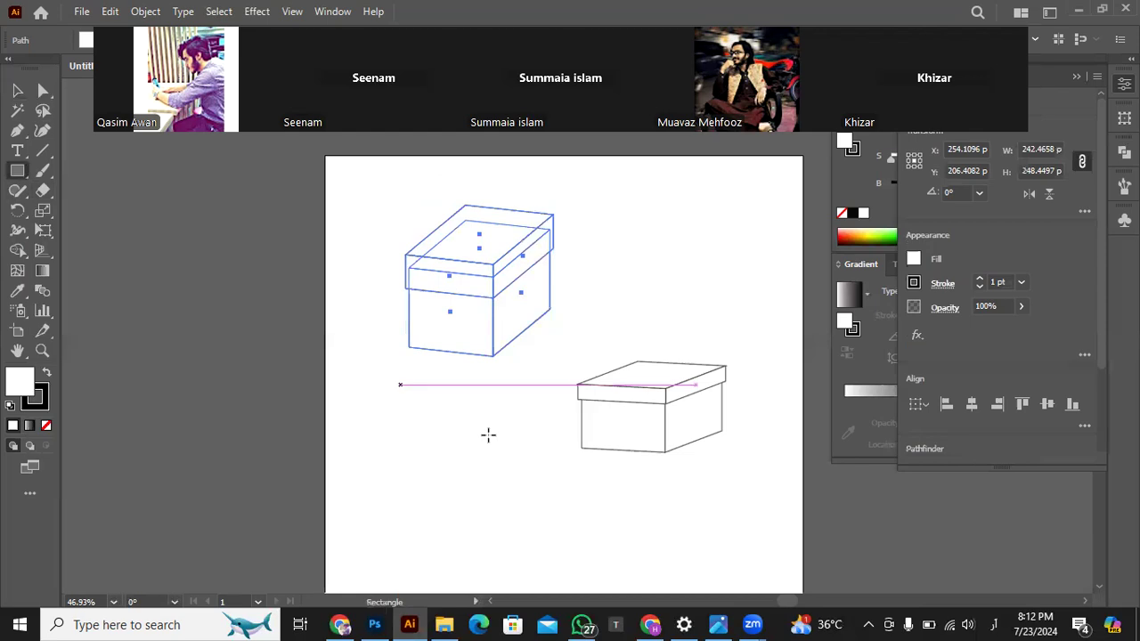
{"action": "left_click_drag", "start_coordinate": [427, 396], "coordinate": [532, 472]}
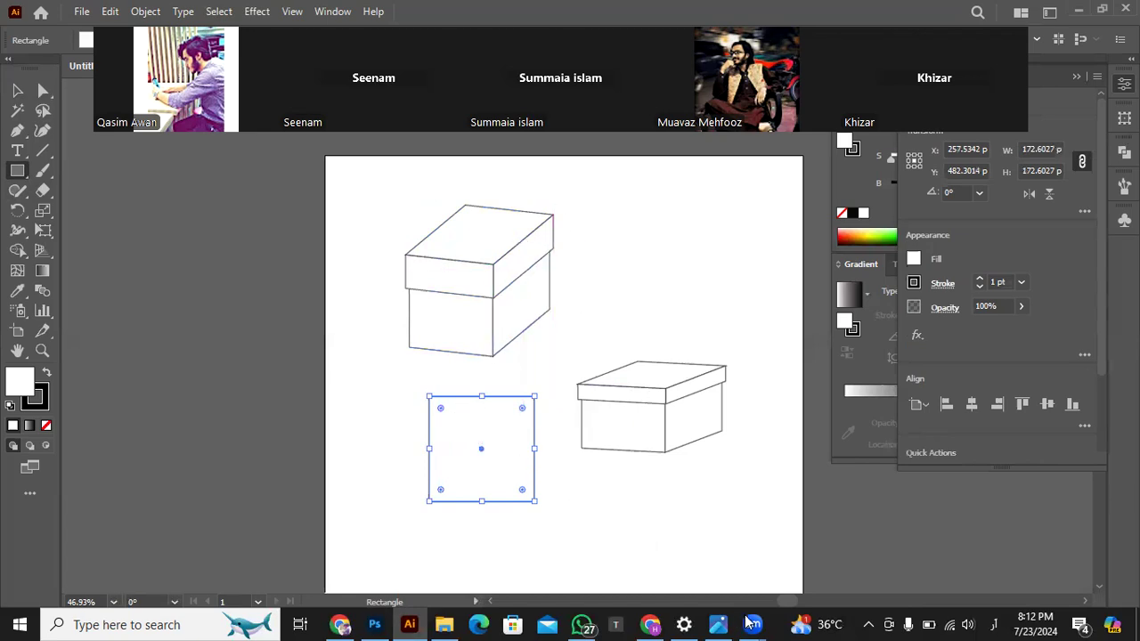
- Switch to the Zoom meeting window
{"action": "mouse_move", "coordinate": [751, 623]}
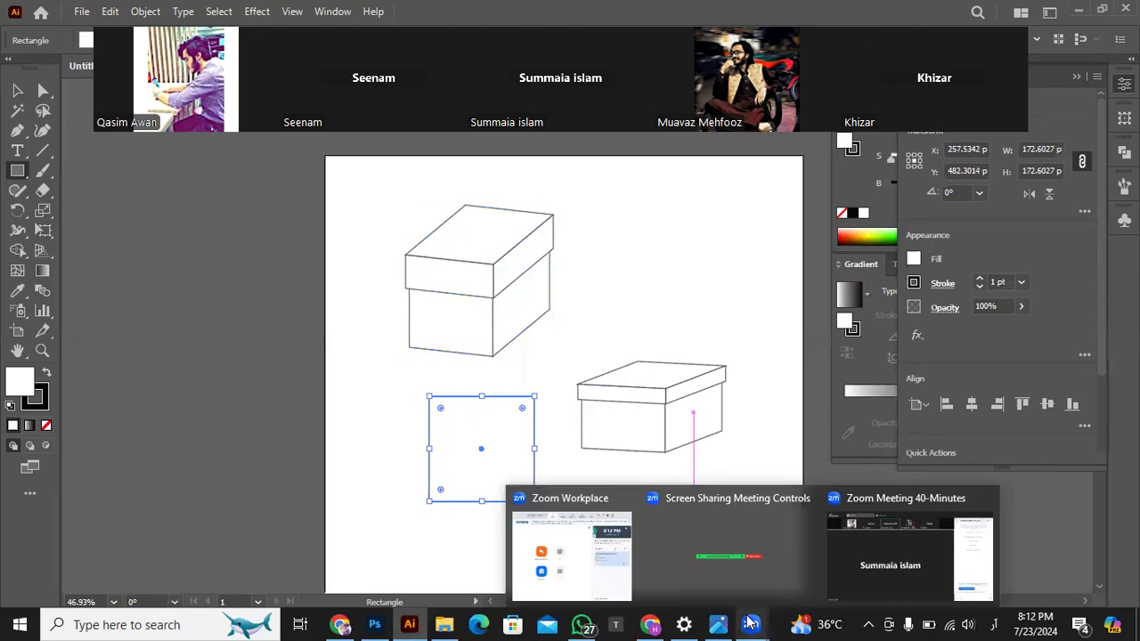
{"action": "left_click", "coordinate": [850, 566]}
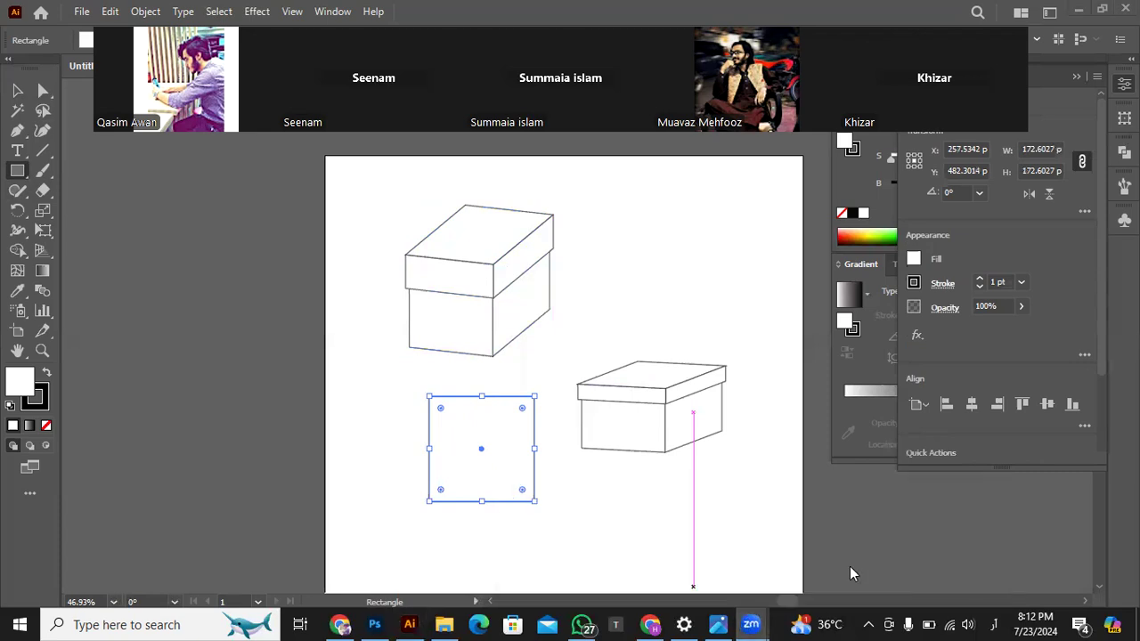
- Switch back to the Illustrator document and activate the Selection tool
{"action": "left_click", "coordinate": [407, 624]}
{"action": "left_click", "coordinate": [17, 92]}
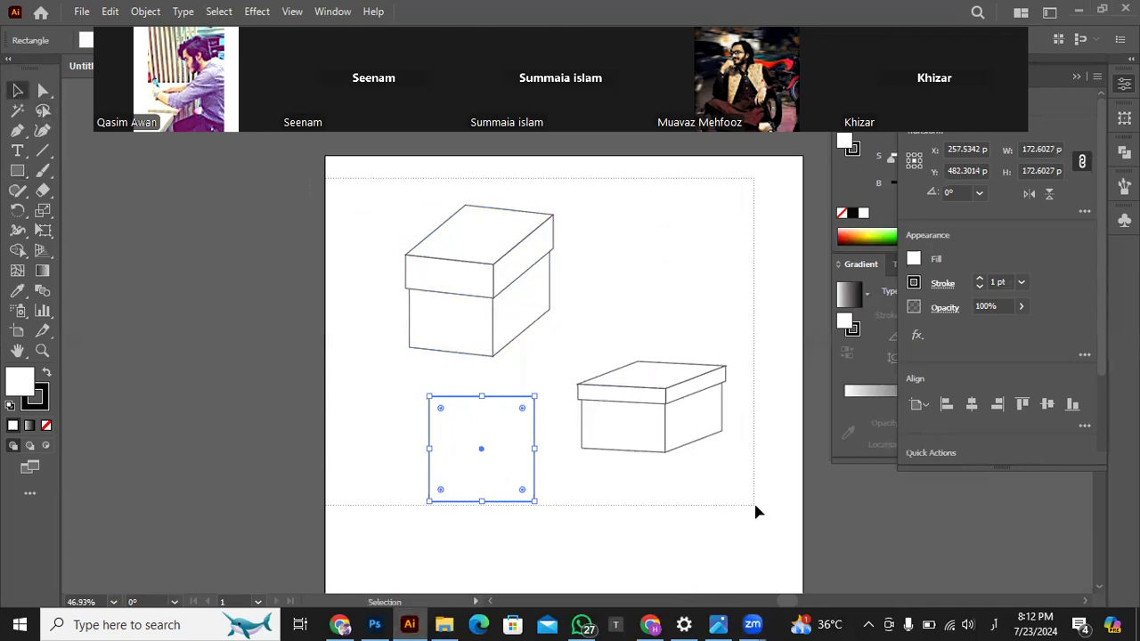
- Select both boxes and the square, and move them together off the artboard onto the pasteboard beside it
{"action": "left_click_drag", "start_coordinate": [753, 500], "coordinate": [471, 205]}
{"action": "left_click_drag", "start_coordinate": [674, 433], "coordinate": [229, 377]}
{"action": "left_click", "coordinate": [354, 336]}
{"action": "scroll", "coordinate": [355, 335], "scroll_direction": "down", "scroll_amount": 2}
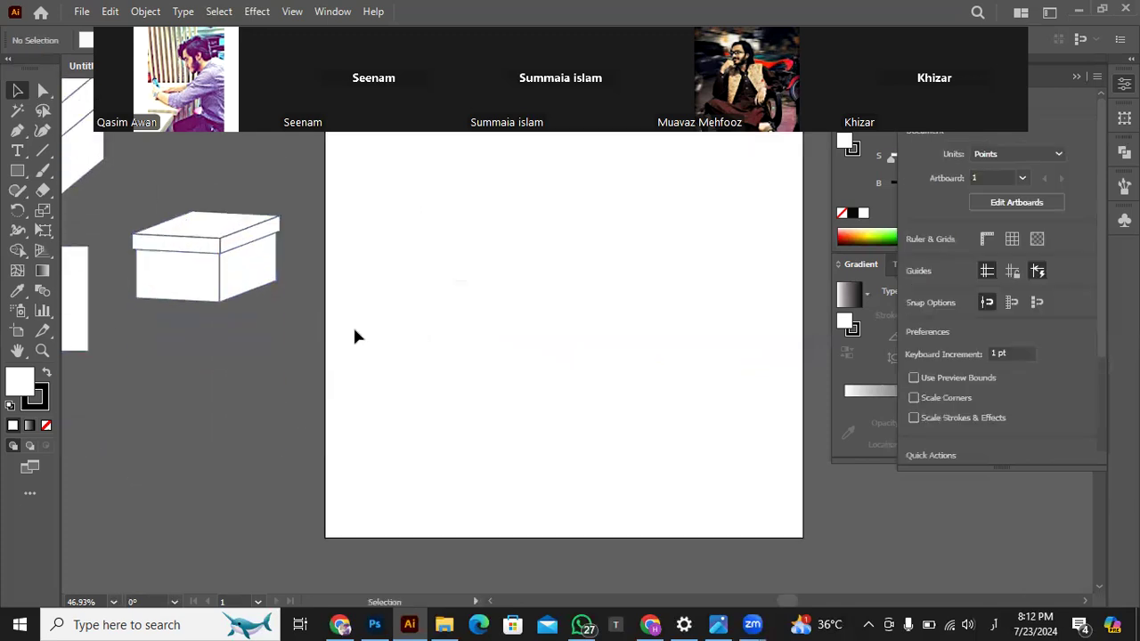
{"action": "scroll", "coordinate": [158, 185], "scroll_direction": "left", "scroll_amount": 4}
{"action": "scroll", "coordinate": [158, 186], "scroll_direction": "right", "scroll_amount": 5}
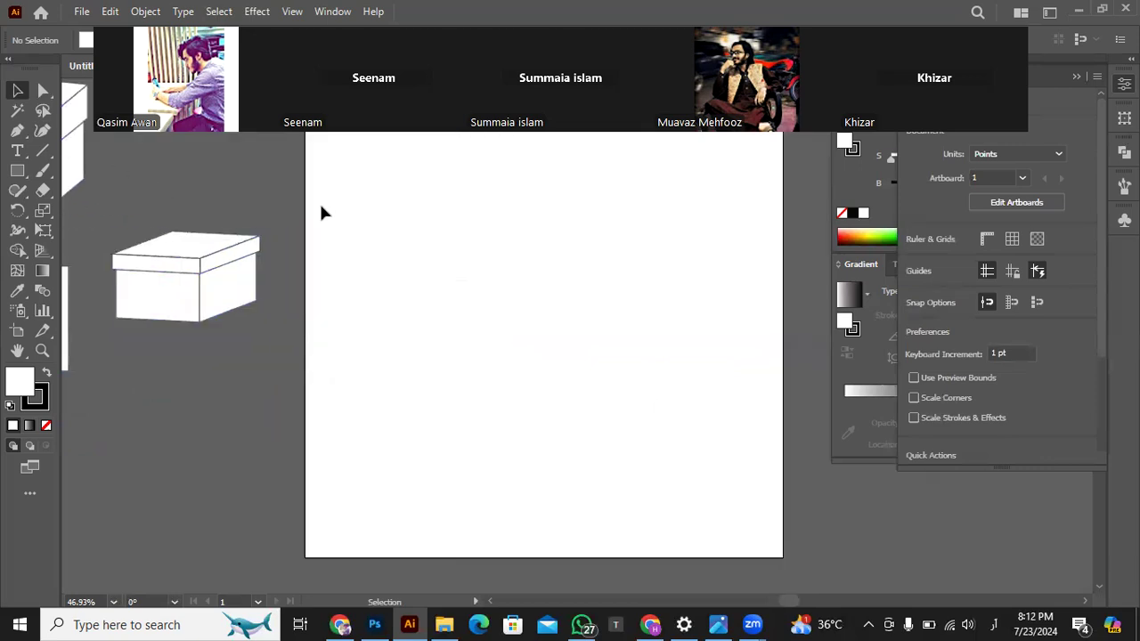
{"action": "left_click", "coordinate": [18, 131]}
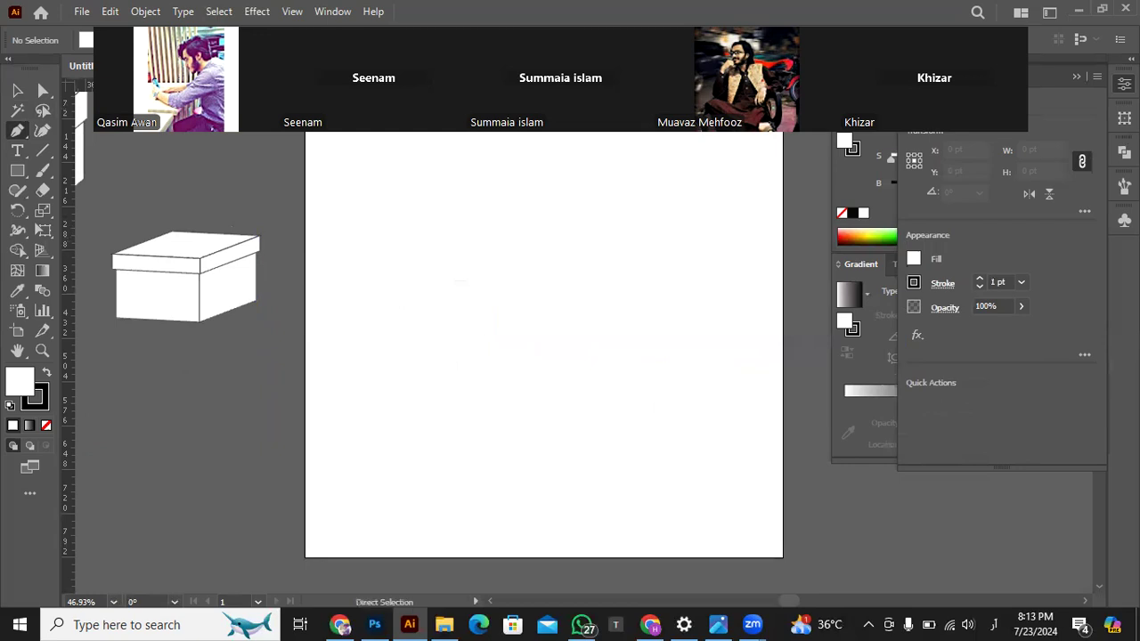
{"action": "key", "text": "alt+w"}
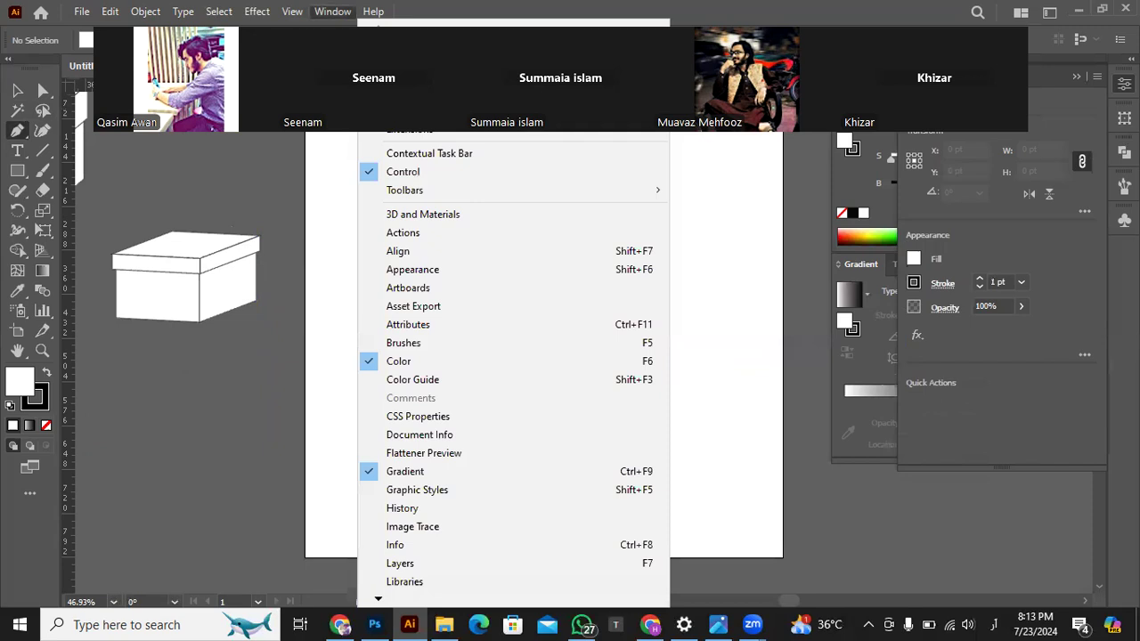
{"action": "left_click", "coordinate": [296, 137]}
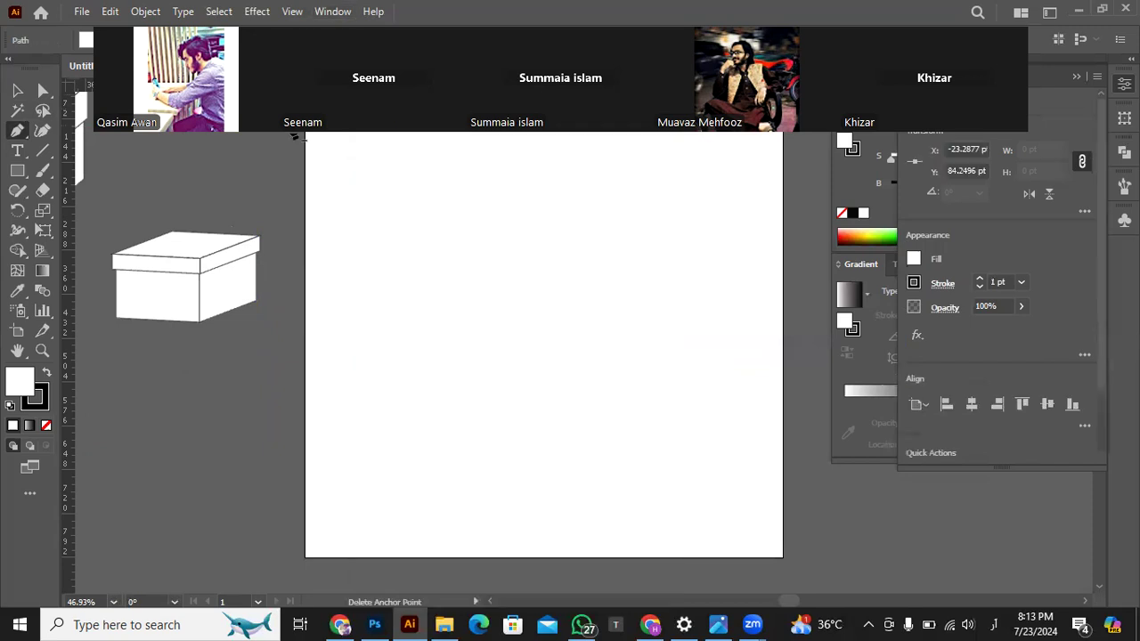
{"action": "left_click_drag", "start_coordinate": [296, 137], "coordinate": [293, 104]}
- Try placing a vertical and a horizontal ruler guide across the artboard, removing each one again
{"action": "left_click", "coordinate": [16, 90]}
{"action": "left_click_drag", "start_coordinate": [67, 366], "coordinate": [540, 384]}
{"action": "scroll", "coordinate": [543, 388], "scroll_direction": "up", "scroll_amount": 3}
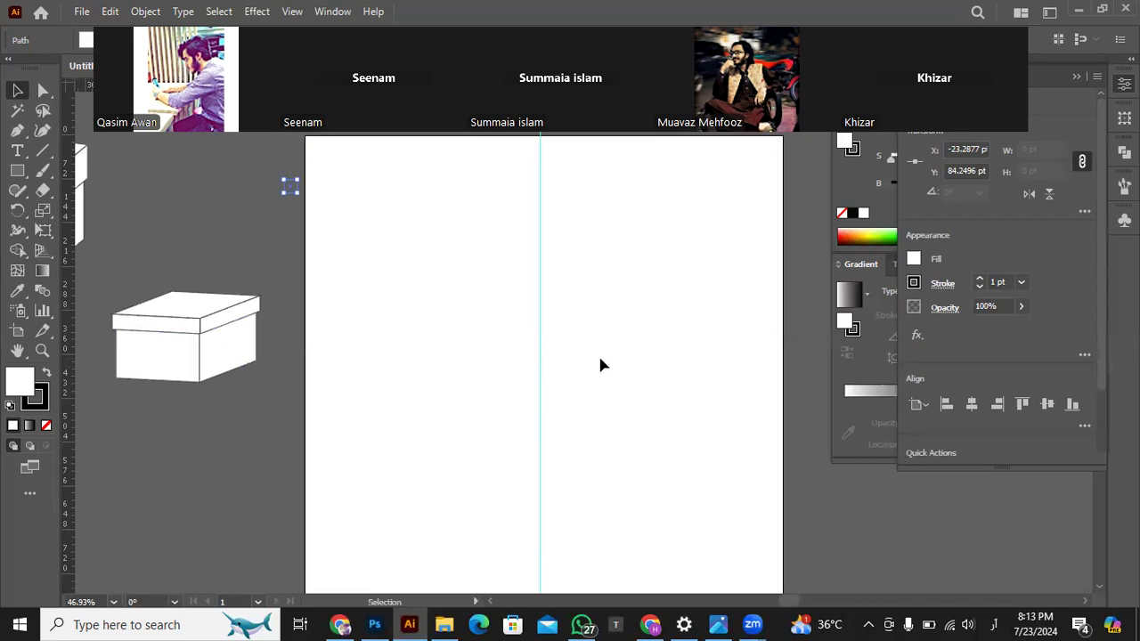
{"action": "key", "text": "ctrl+semicolon"}
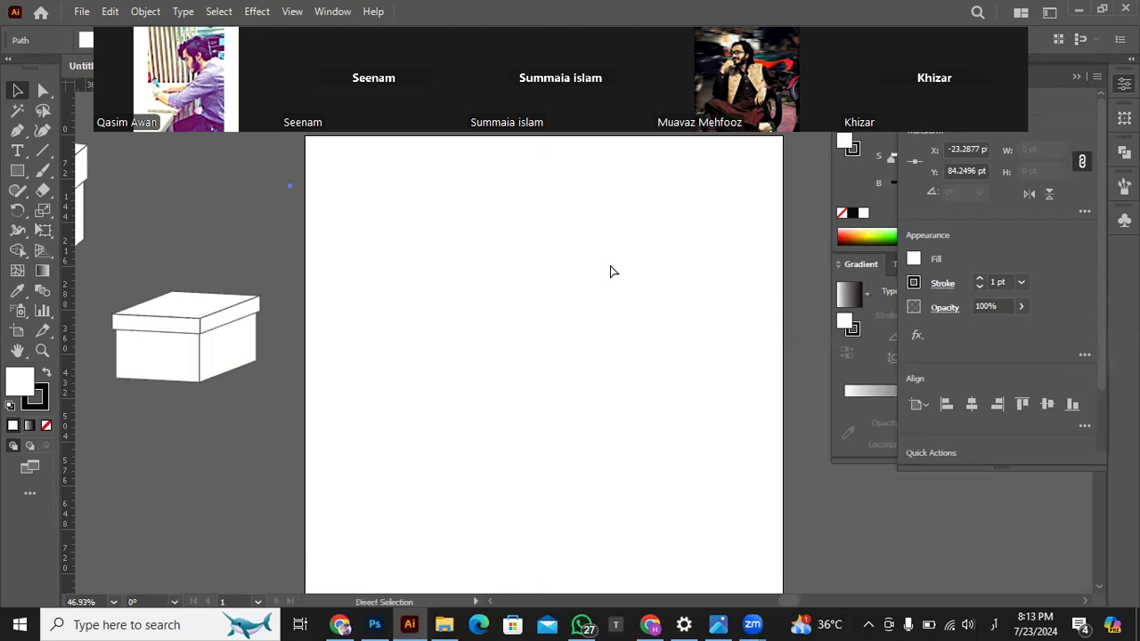
{"action": "left_click_drag", "start_coordinate": [610, 87], "coordinate": [621, 365]}
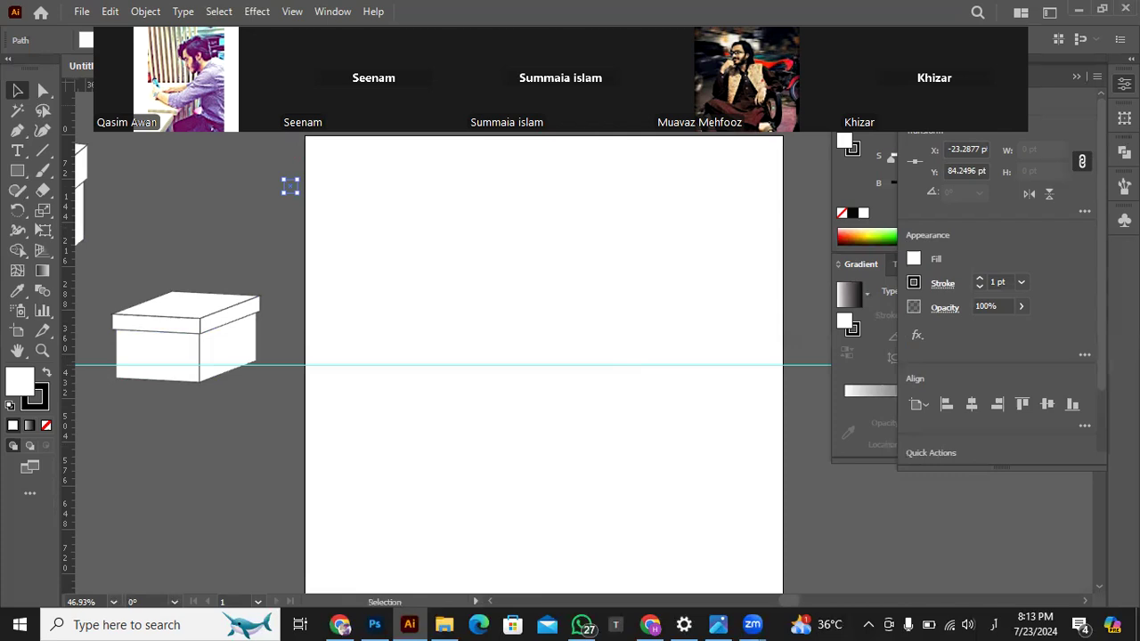
{"action": "key", "text": "a"}
{"action": "key", "text": "ctrl+semicolon"}
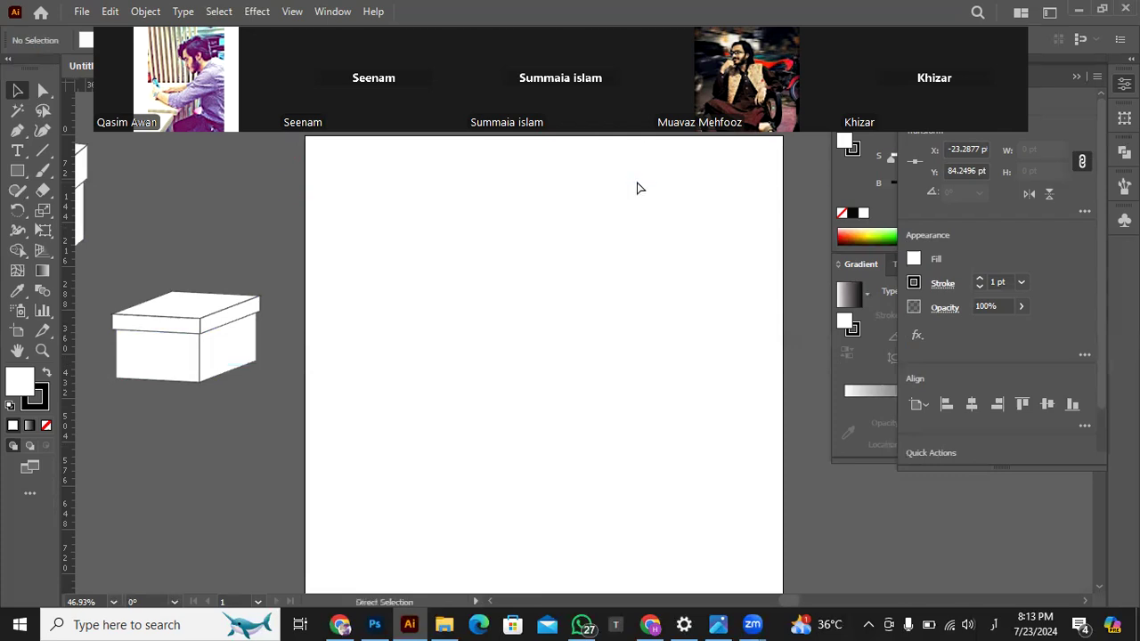
- Restore the two boxes and the square onto the artboard, and move them all to the pasteboard on its left side
{"action": "key", "text": "ctrl+z"}
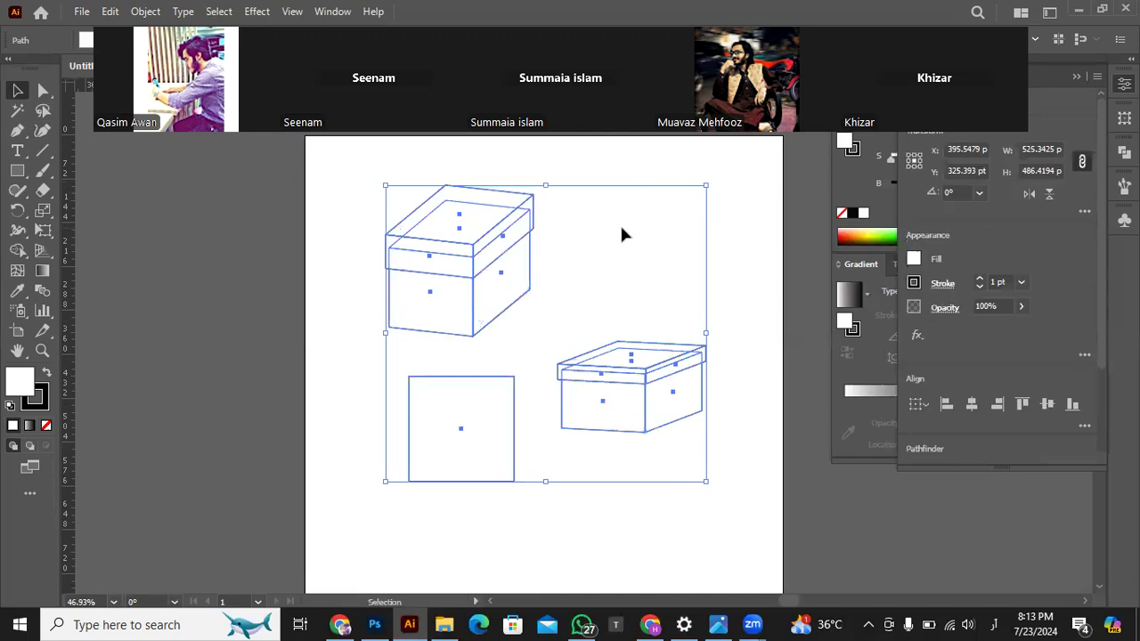
{"action": "key", "text": "Delete"}
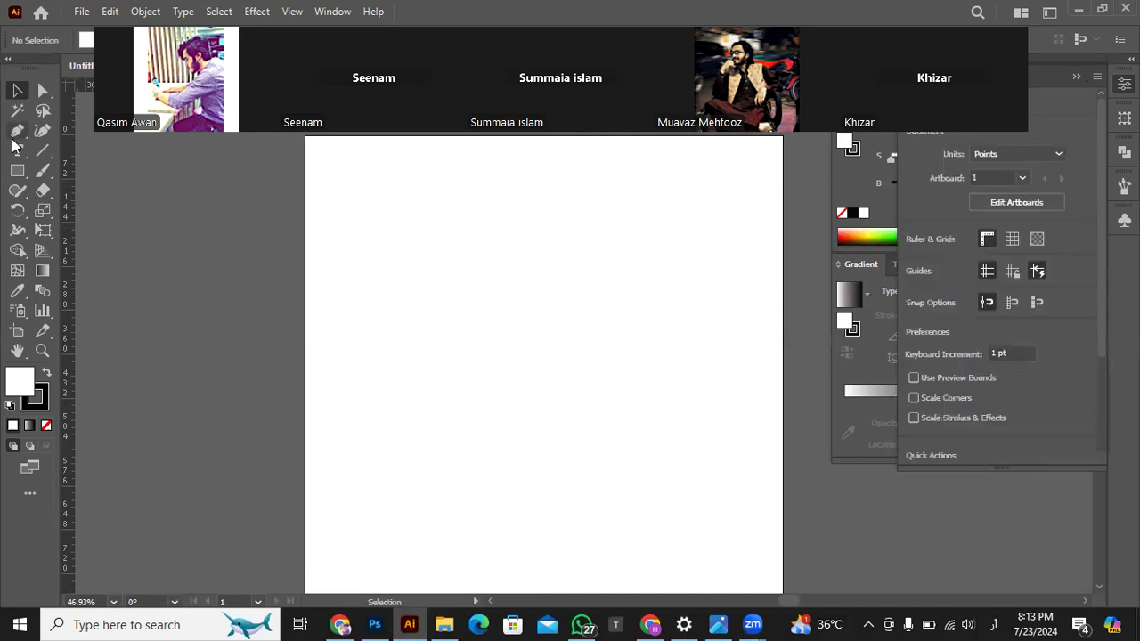
{"action": "key", "text": "ctrl+z"}
{"action": "left_click_drag", "start_coordinate": [389, 256], "coordinate": [143, 259]}
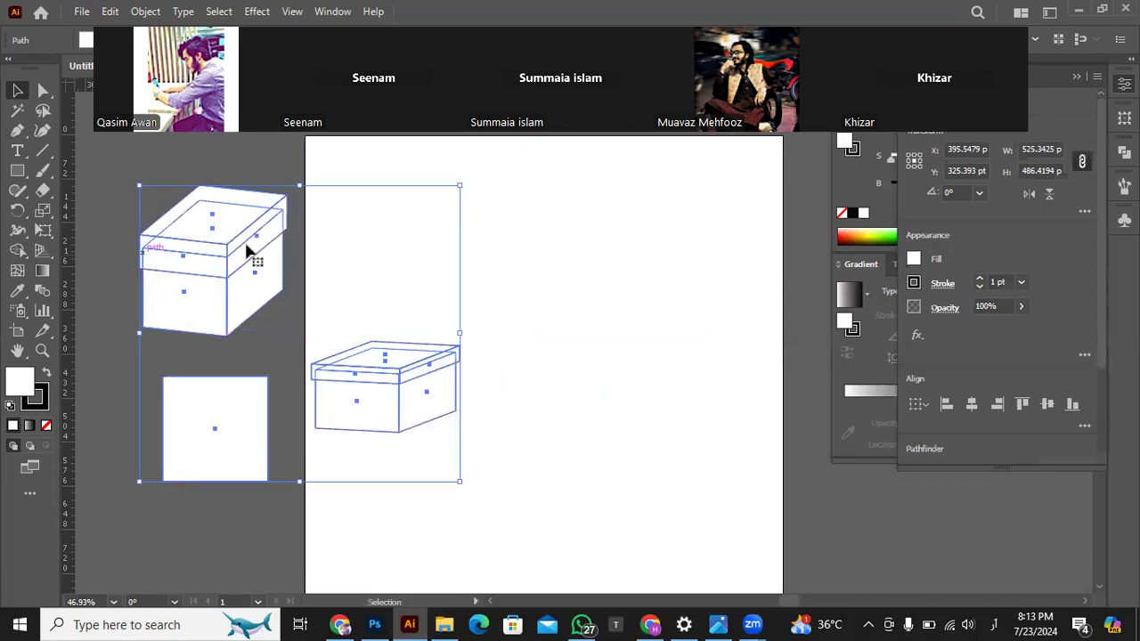
{"action": "key", "text": "ctrl+minus"}
{"action": "left_click_drag", "start_coordinate": [253, 253], "coordinate": [133, 251]}
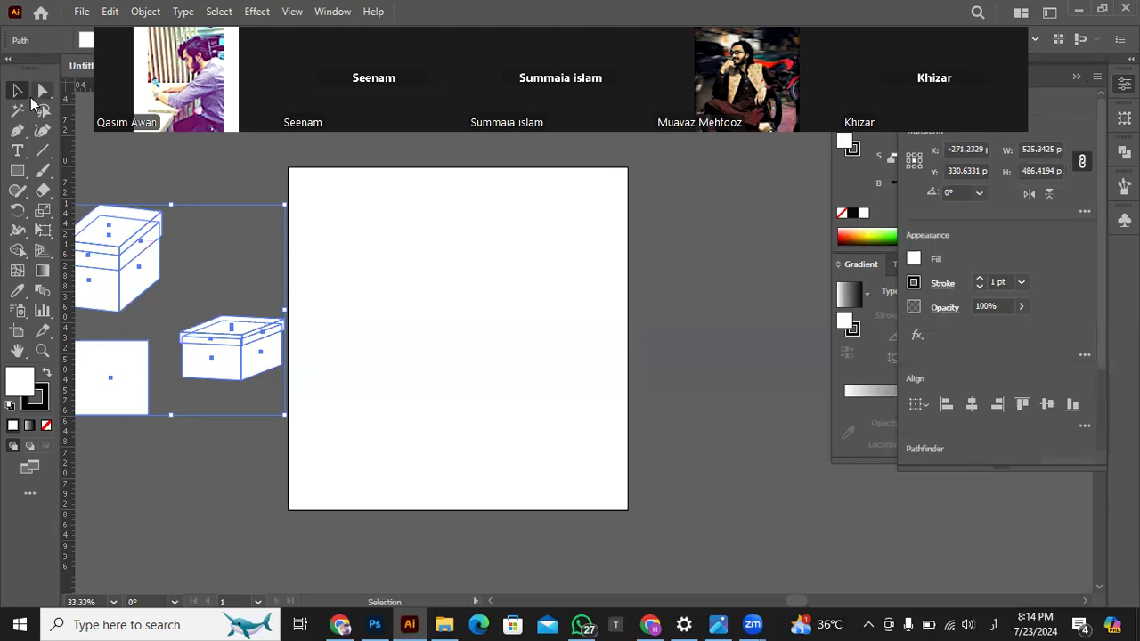
- Draw an upright ellipse about 181.3 pt wide and 260.1 pt high on the artboard with the Ellipse tool
{"action": "left_click", "coordinate": [14, 173]}
{"action": "left_click_drag", "start_coordinate": [14, 174], "coordinate": [97, 210]}
{"action": "left_click_drag", "start_coordinate": [383, 257], "coordinate": [461, 367]}
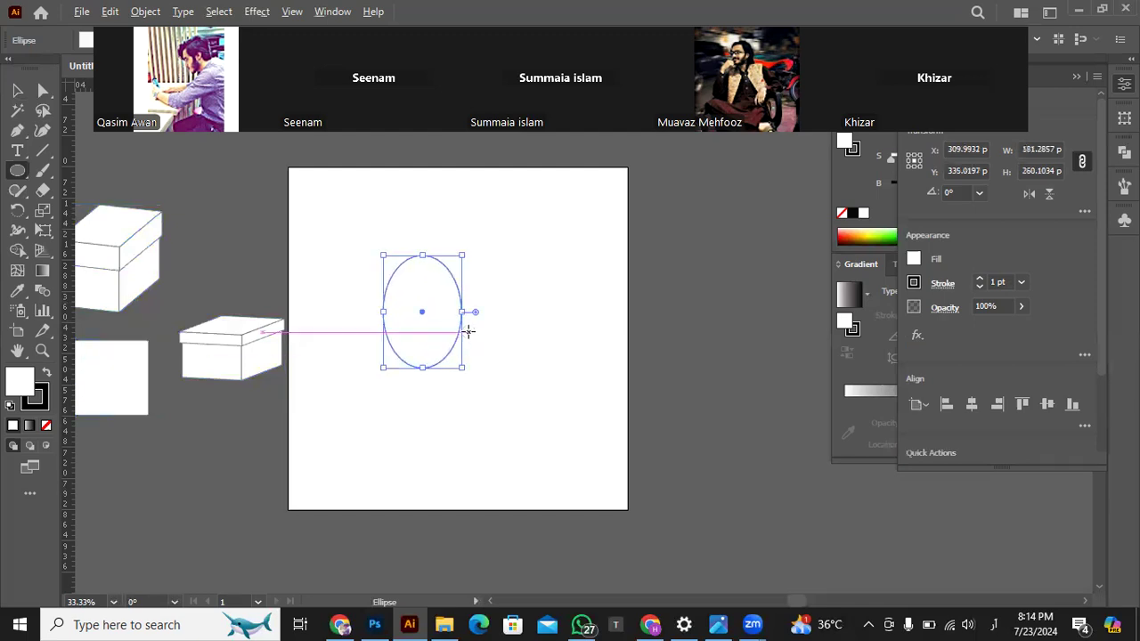
- Shape the ellipse into an egg by shifting its two side anchor points slightly downward together with Direct Selection
{"action": "scroll", "coordinate": [468, 331], "scroll_direction": "up", "scroll_amount": 1}
{"action": "left_click", "coordinate": [40, 93]}
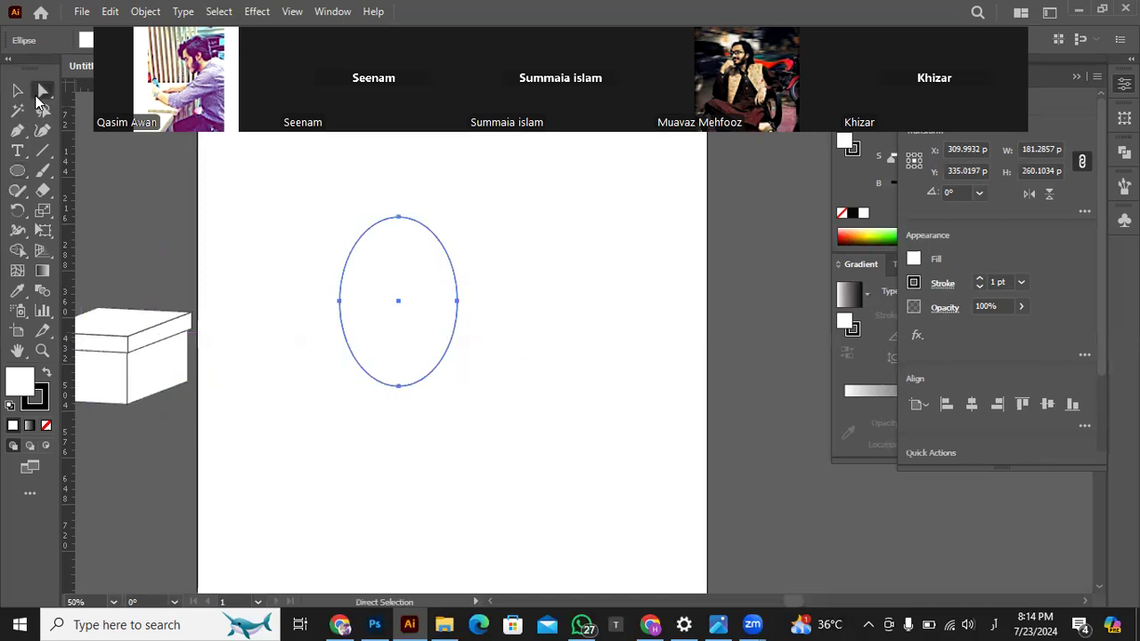
{"action": "left_click", "coordinate": [339, 301]}
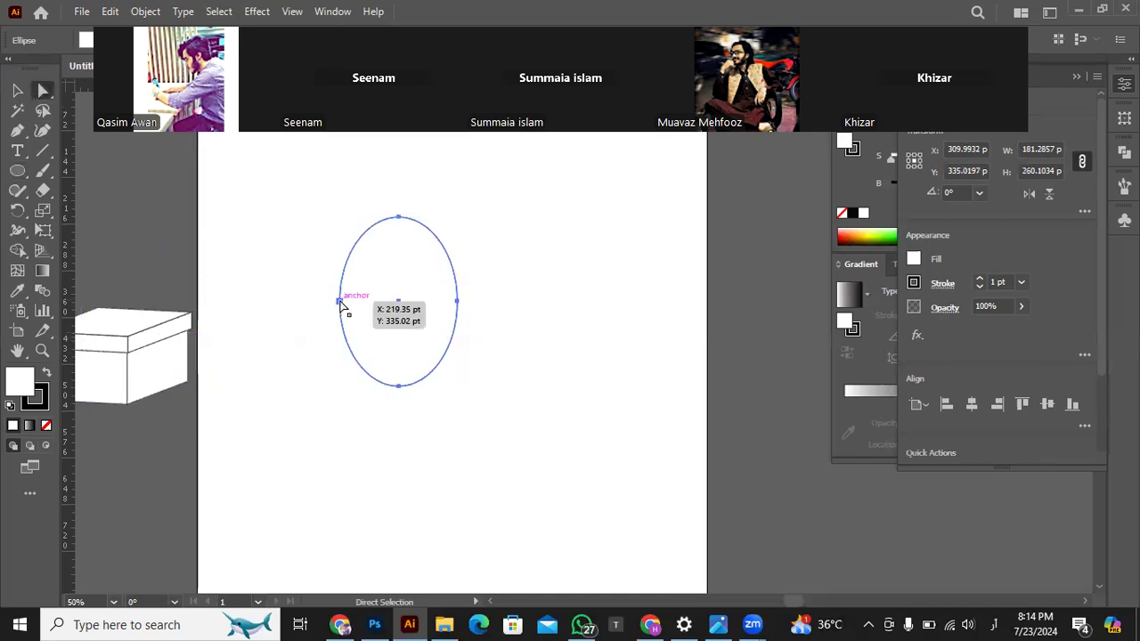
{"action": "left_click", "coordinate": [458, 302]}
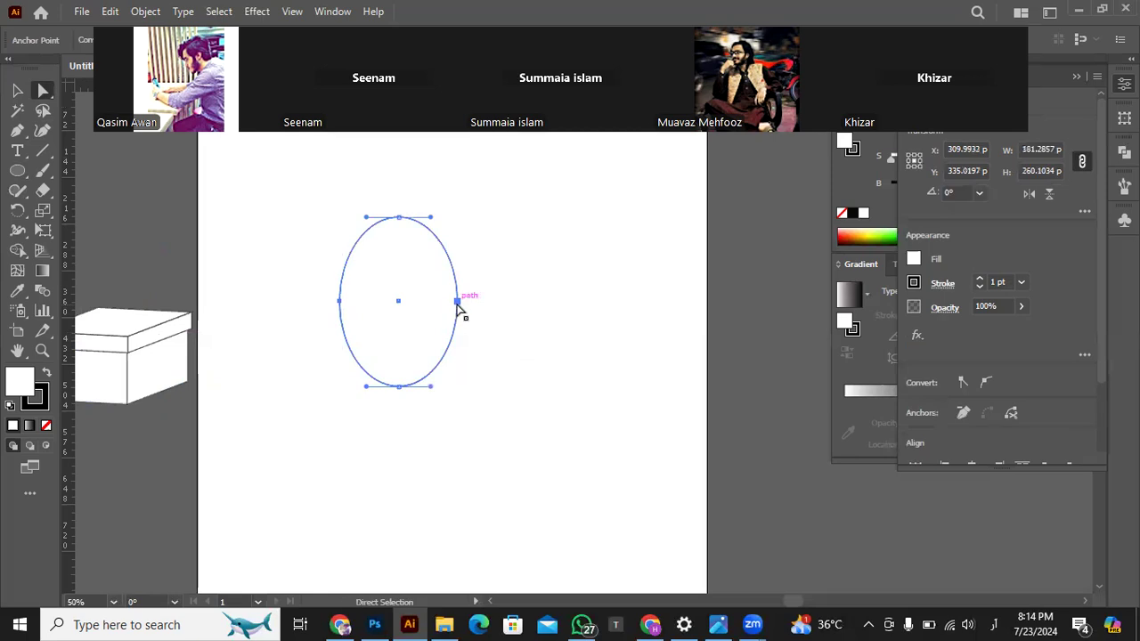
{"action": "left_click_drag", "start_coordinate": [455, 308], "coordinate": [458, 321]}
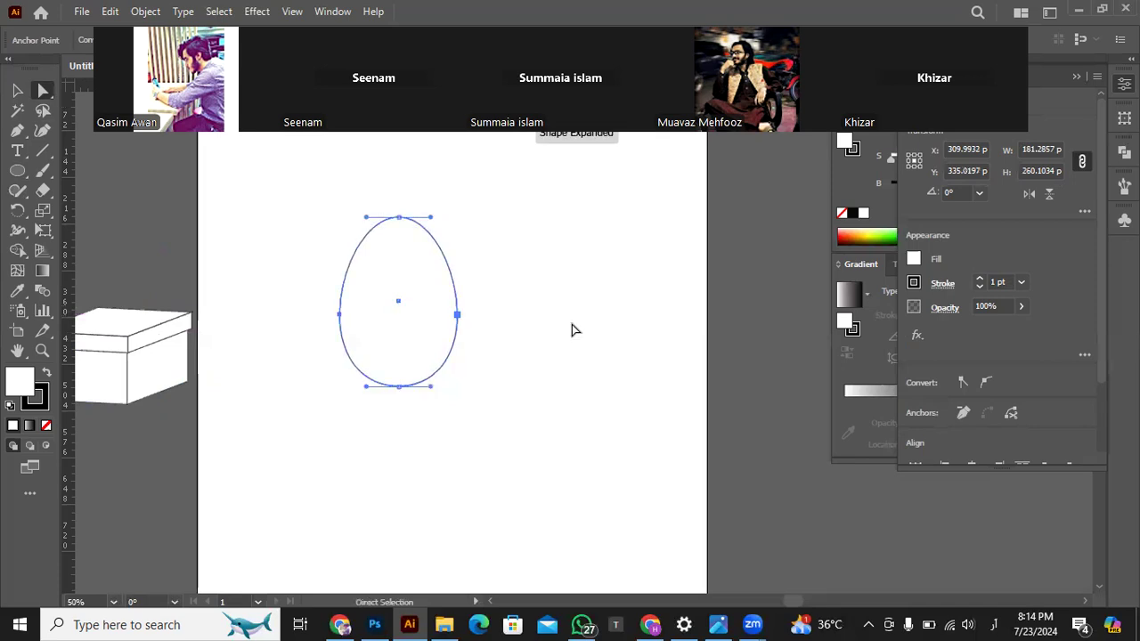
- Move the egg shape off the artboard to the pasteboard on its right side
{"action": "left_click", "coordinate": [573, 334]}
{"action": "scroll", "coordinate": [570, 342], "scroll_direction": "down", "scroll_amount": 1}
{"action": "left_click", "coordinate": [17, 90]}
{"action": "left_click_drag", "start_coordinate": [470, 344], "coordinate": [739, 330]}
{"action": "scroll", "coordinate": [547, 325], "scroll_direction": "up", "scroll_amount": 1}
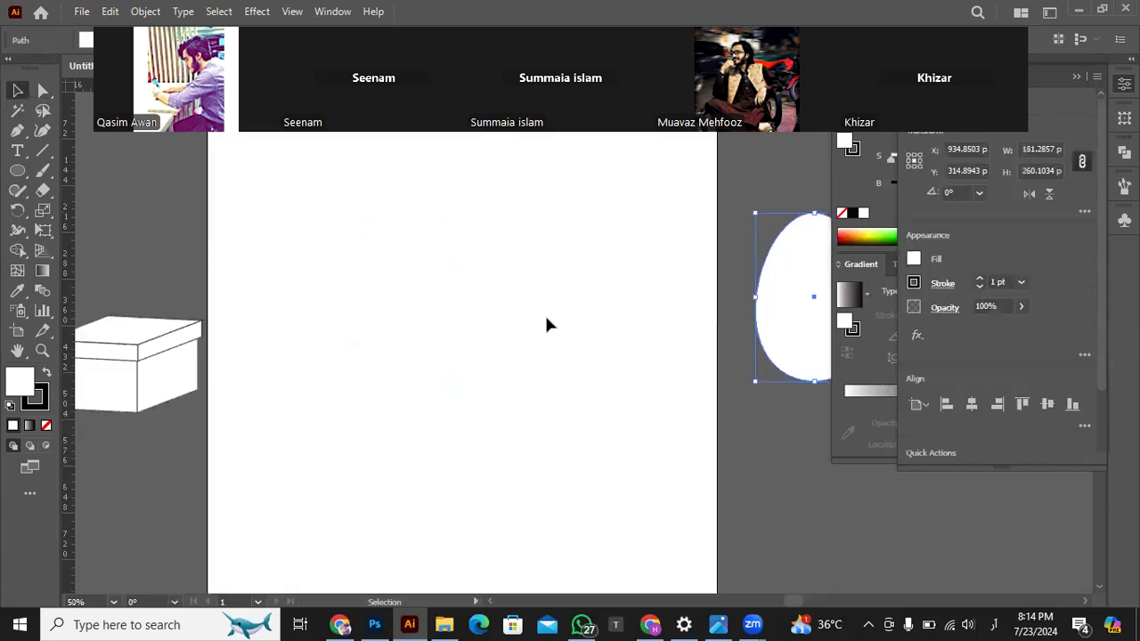
- Draw a second upright ellipse about 215.5 pt wide and 298.6 pt high on the empty artboard
{"action": "scroll", "coordinate": [546, 324], "scroll_direction": "down", "scroll_amount": 1}
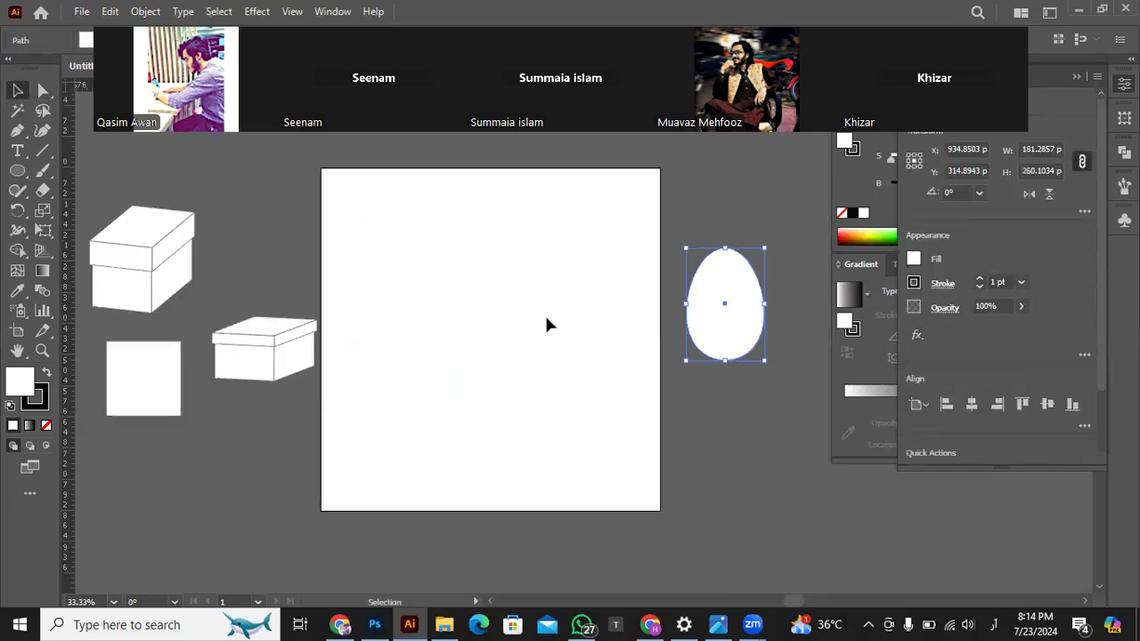
{"action": "left_click", "coordinate": [17, 170]}
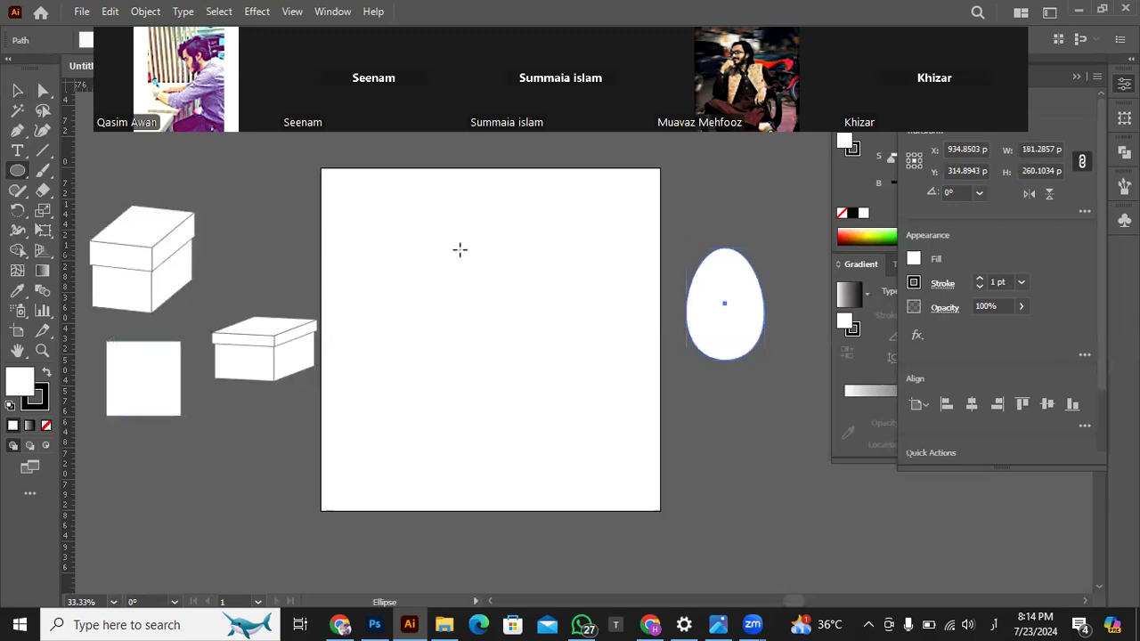
{"action": "left_click_drag", "start_coordinate": [397, 237], "coordinate": [491, 364]}
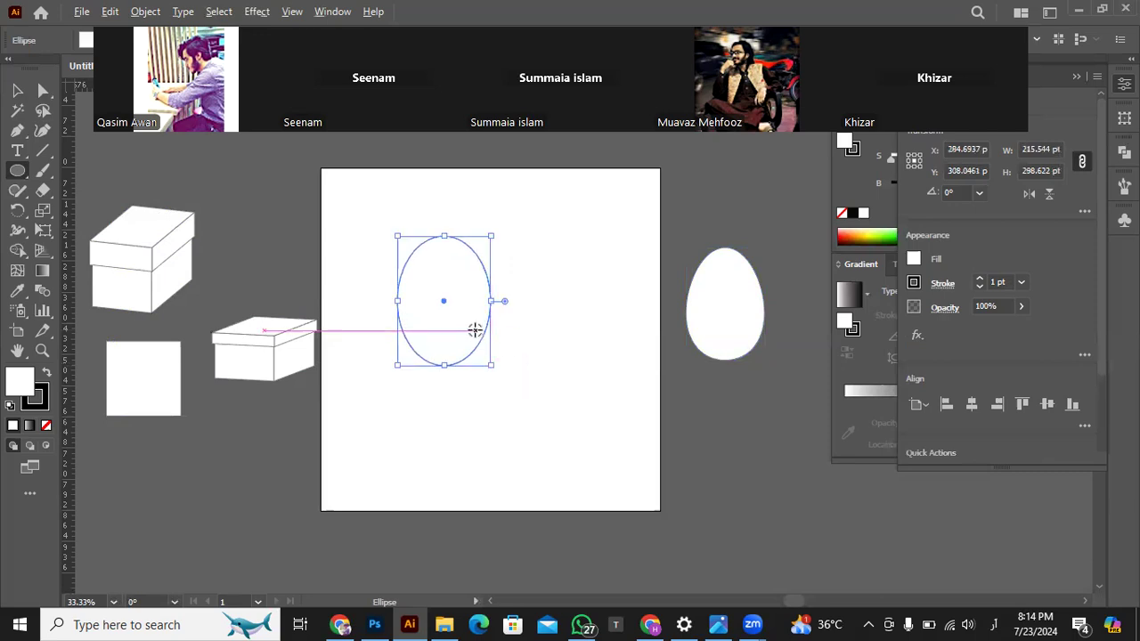
- Lower the second ellipse's two side anchor points together to form an egg, and place it below the first egg
{"action": "scroll", "coordinate": [474, 331], "scroll_direction": "up", "scroll_amount": 1}
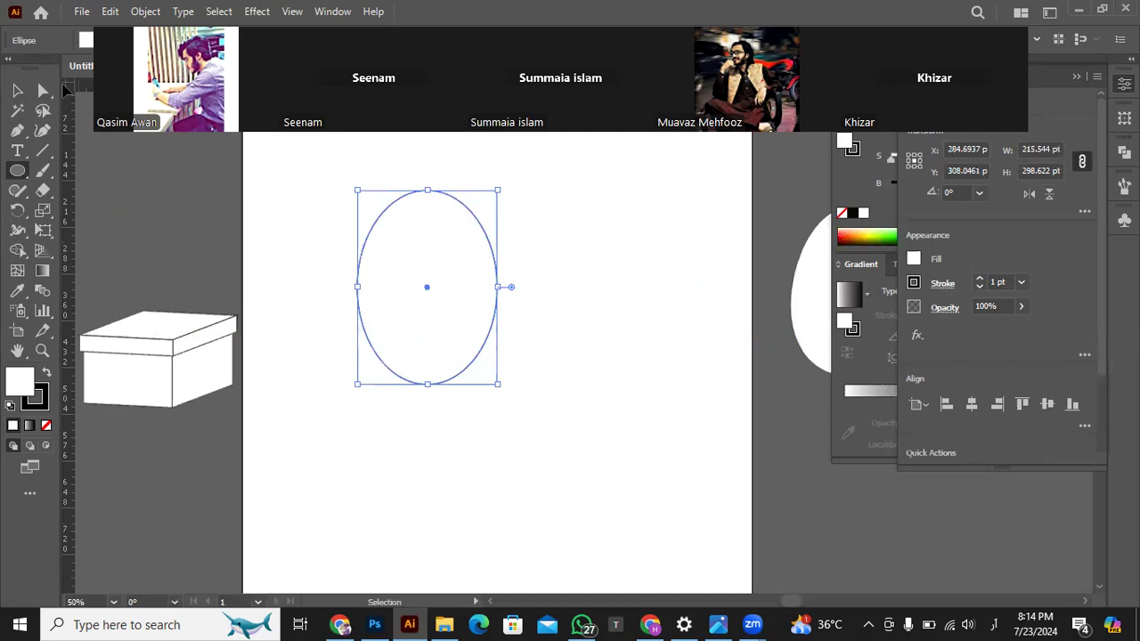
{"action": "left_click", "coordinate": [28, 92]}
{"action": "left_click", "coordinate": [41, 92]}
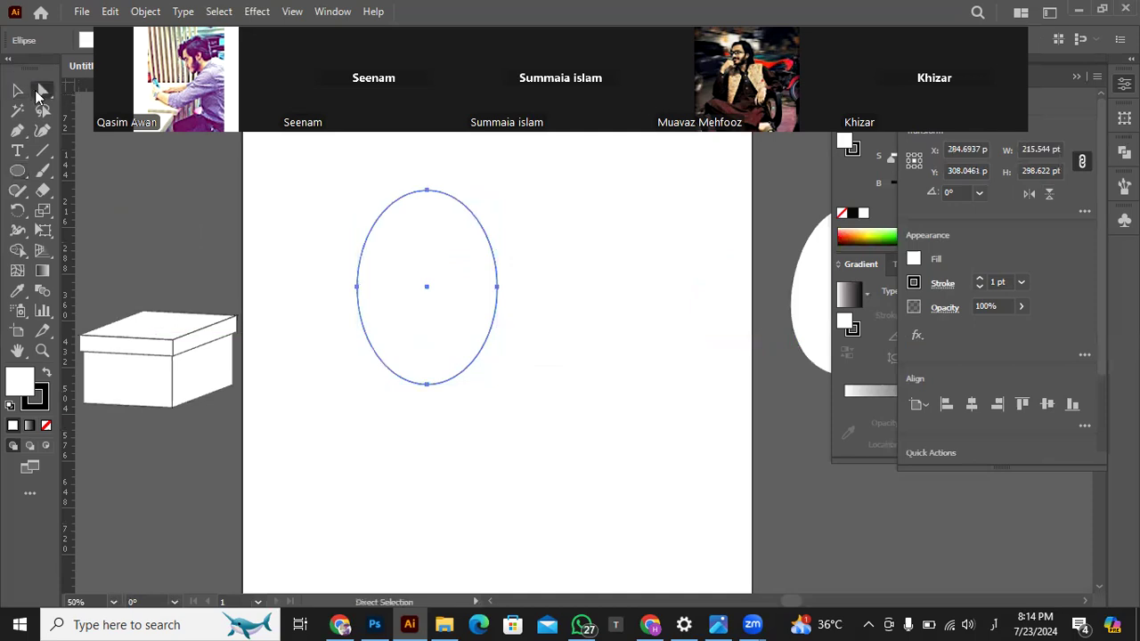
{"action": "left_click", "coordinate": [357, 289]}
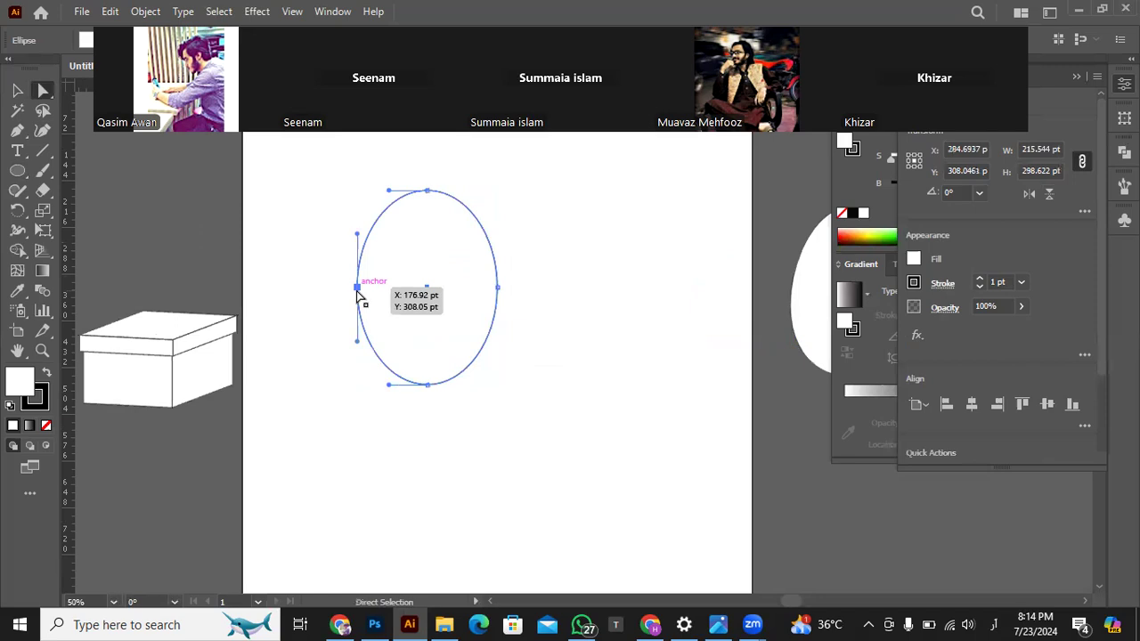
{"action": "left_click", "coordinate": [495, 289], "text": "shift"}
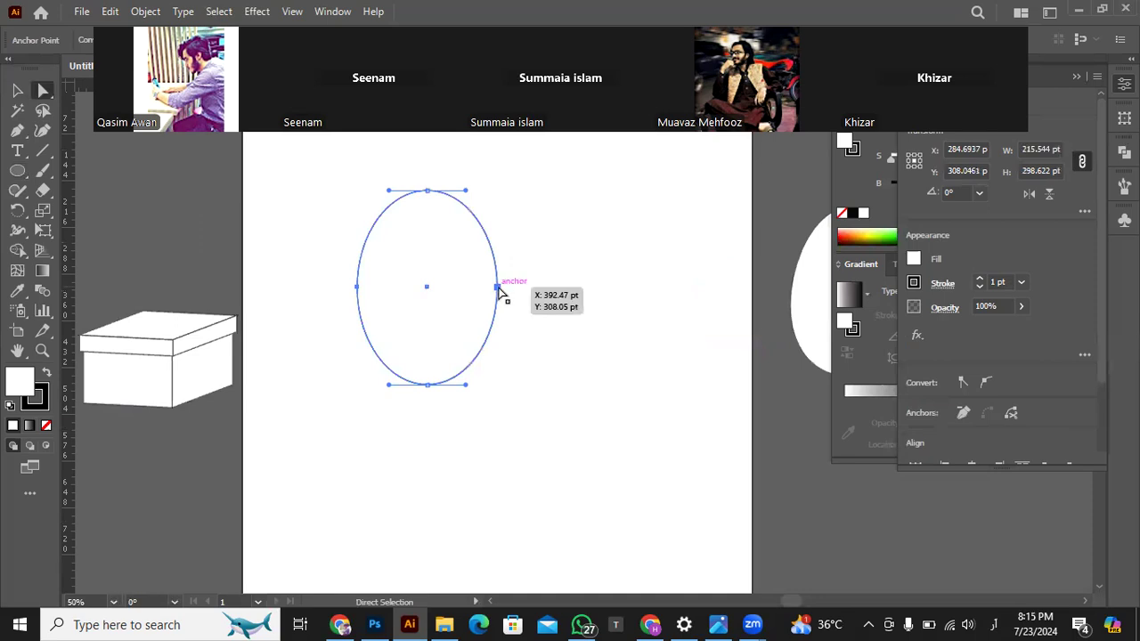
{"action": "left_click_drag", "start_coordinate": [498, 295], "coordinate": [723, 398]}
{"action": "scroll", "coordinate": [580, 264], "scroll_direction": "down", "scroll_amount": 2}
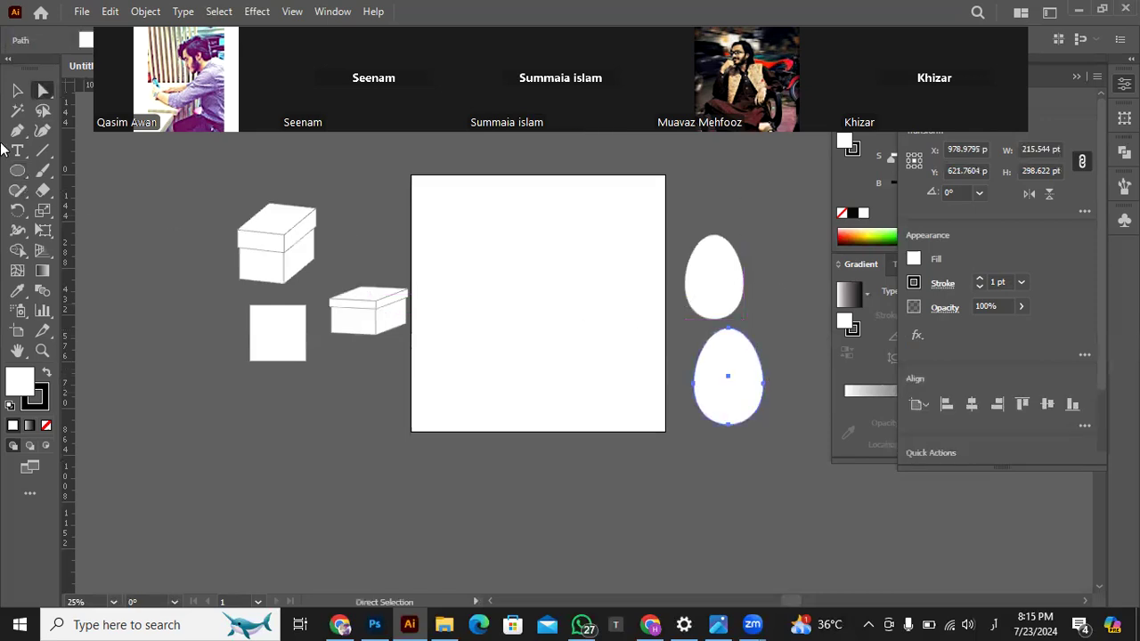
- Draw a third upright ellipse about 311.1 pt wide and 483.2 pt high on the artboard
{"action": "left_click_drag", "start_coordinate": [21, 171], "coordinate": [107, 210]}
{"action": "mouse_move", "coordinate": [476, 229]}
{"action": "left_mouse_down"}
{"action": "mouse_move", "coordinate": [544, 297]}
{"action": "mouse_move", "coordinate": [573, 397]}
{"action": "mouse_move", "coordinate": [573, 375]}
{"action": "mouse_move", "coordinate": [579, 387]}
{"action": "left_mouse_up"}
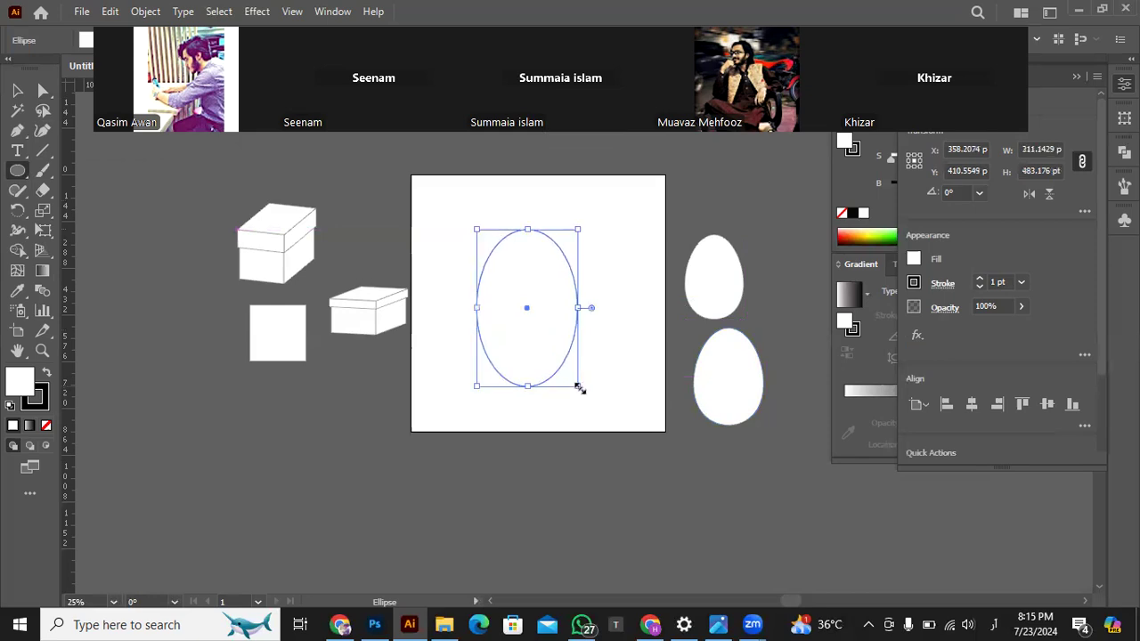
- Try adjusting the direction handle of the third ellipse's top anchor point, and discard the ellipse
{"action": "scroll", "coordinate": [547, 290], "scroll_direction": "up", "scroll_amount": 3}
{"action": "scroll", "coordinate": [548, 290], "scroll_direction": "down", "scroll_amount": 1}
{"action": "key", "text": "a"}
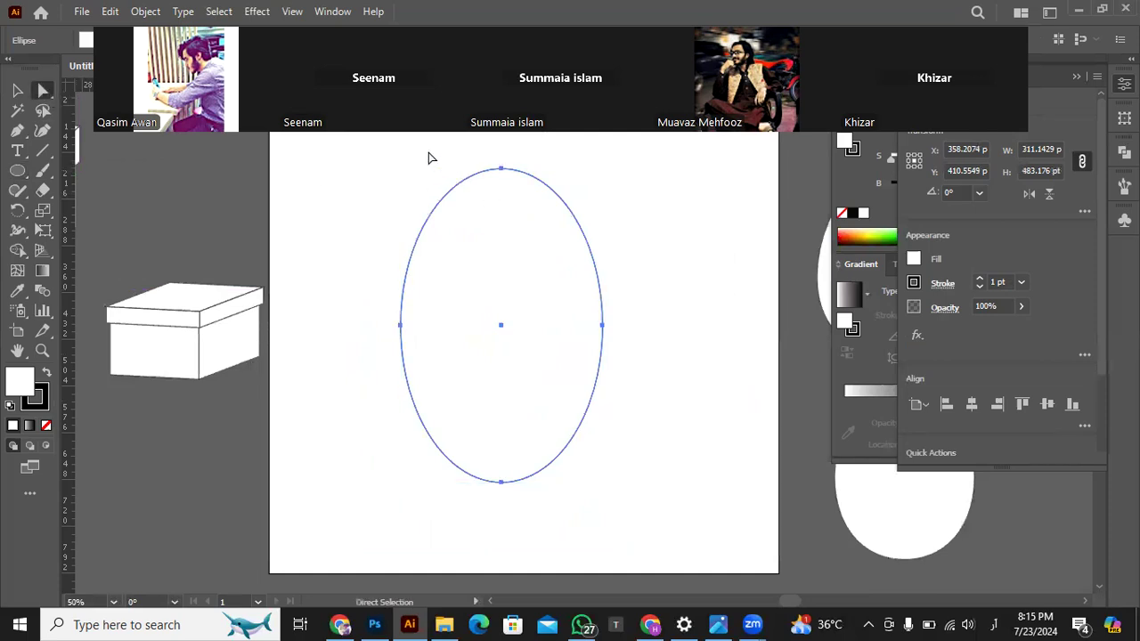
{"action": "left_click_drag", "start_coordinate": [428, 157], "coordinate": [566, 196]}
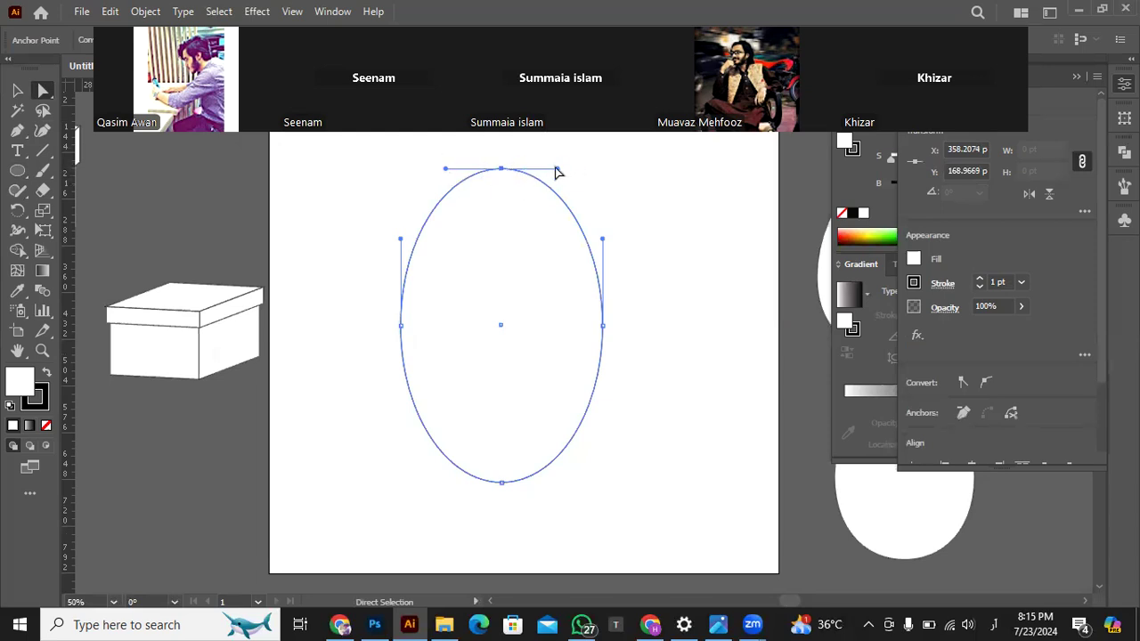
{"action": "left_click_drag", "start_coordinate": [562, 171], "coordinate": [560, 171]}
{"action": "key", "text": "ctrl"}
{"action": "left_click_drag", "start_coordinate": [558, 172], "coordinate": [577, 169]}
{"action": "key", "text": "ctrl"}
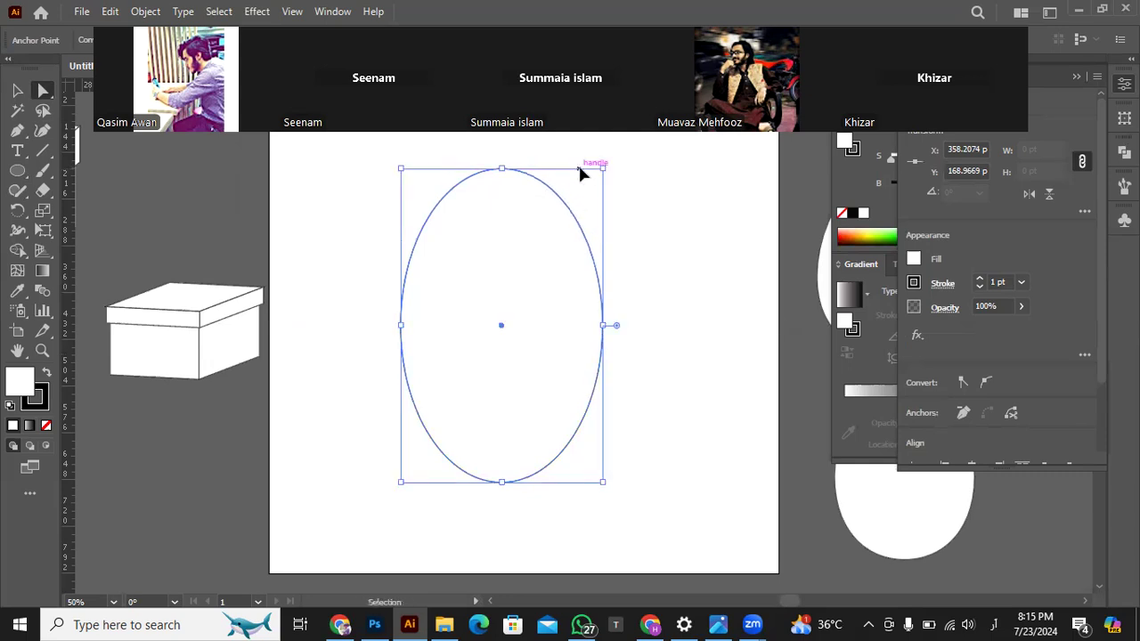
{"action": "left_click", "coordinate": [578, 162]}
- Draw a large upright ellipse about 344.6 pt wide and 540.9 pt high on the artboard
{"action": "left_click", "coordinate": [17, 170]}
{"action": "left_click_drag", "start_coordinate": [378, 169], "coordinate": [602, 520]}
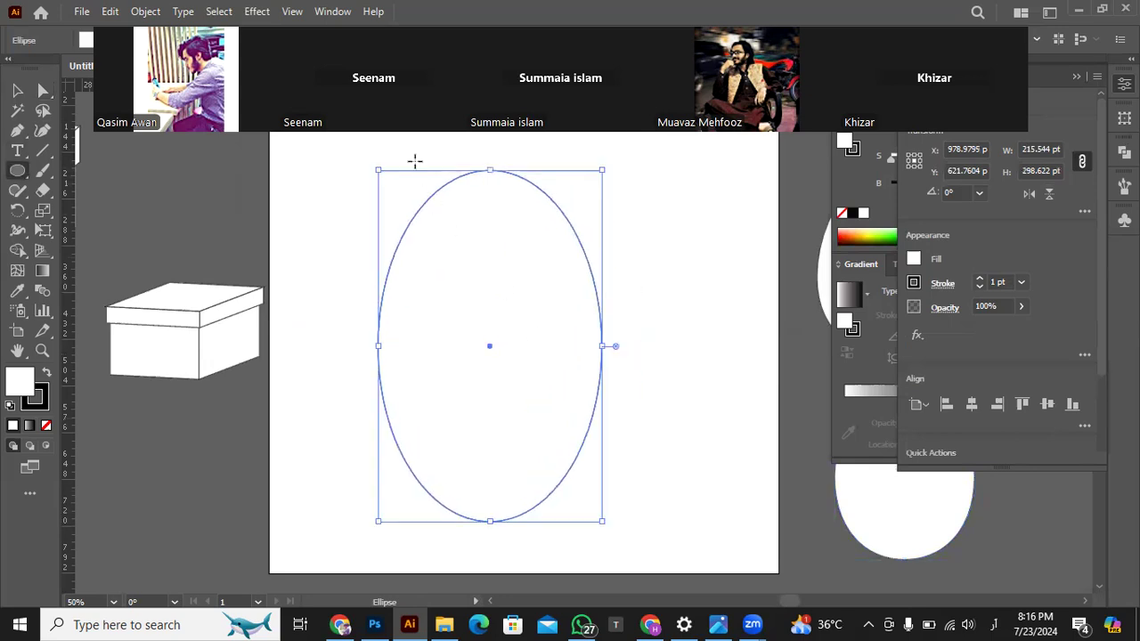
- Lengthen both direction handles of the large ellipse's top anchor point to broaden its upper curve
{"action": "left_click", "coordinate": [40, 92]}
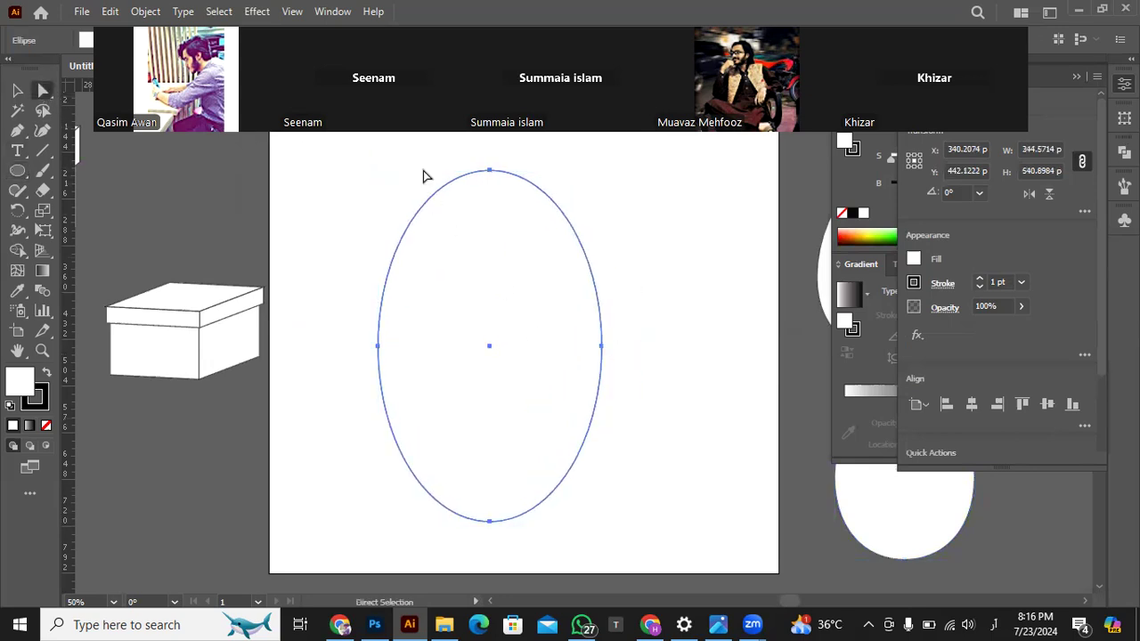
{"action": "left_click_drag", "start_coordinate": [438, 158], "coordinate": [556, 175]}
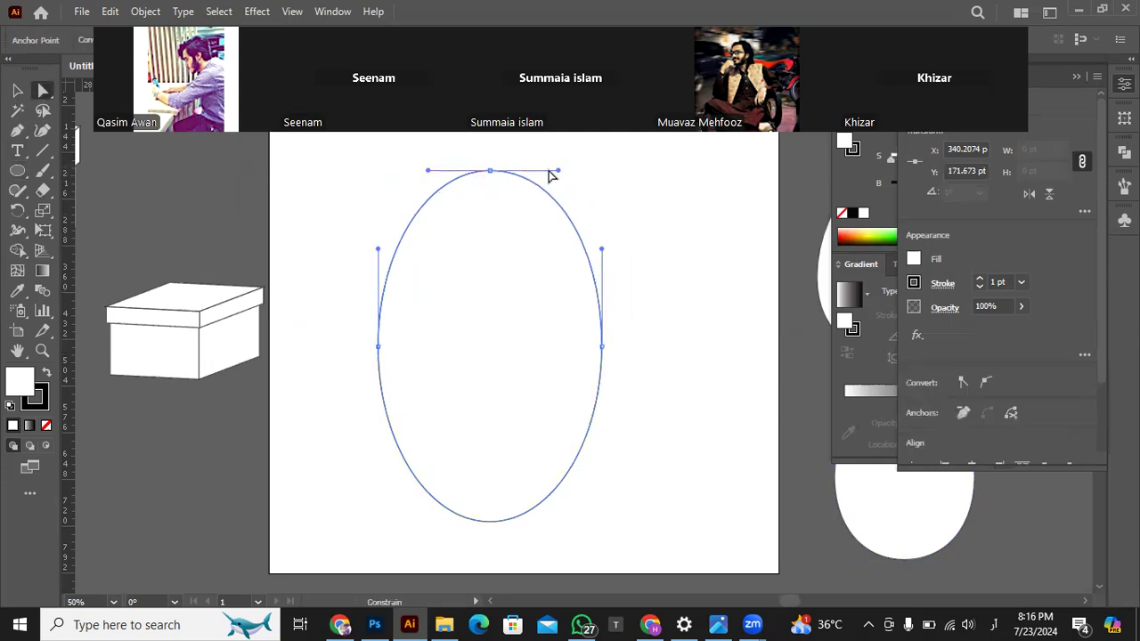
{"action": "left_click_drag", "start_coordinate": [428, 175], "coordinate": [408, 171]}
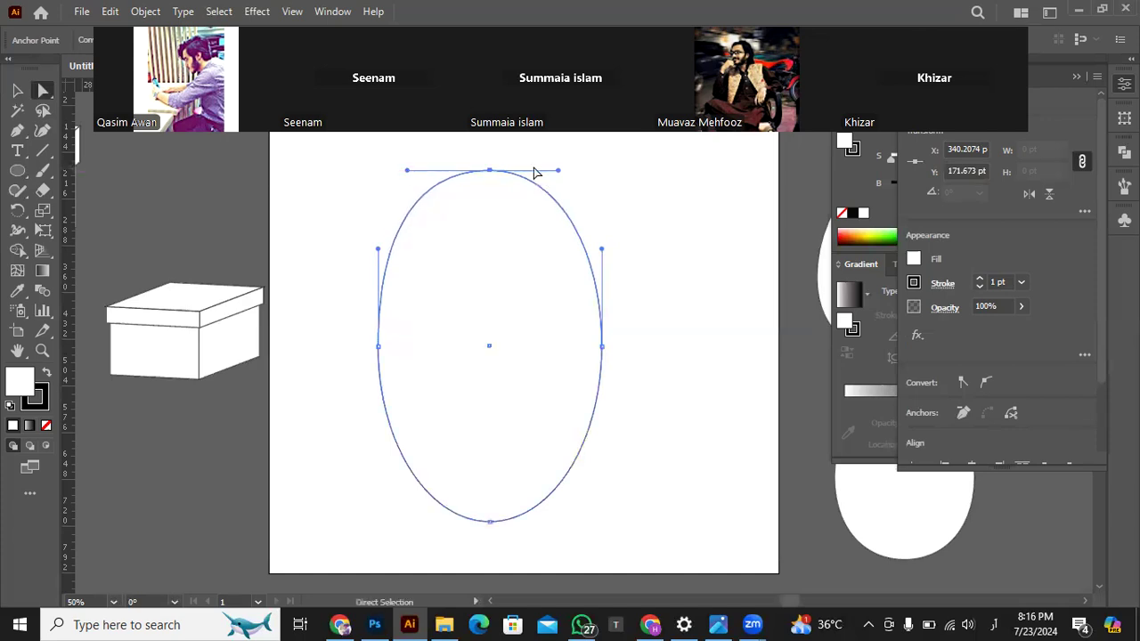
{"action": "left_click_drag", "start_coordinate": [561, 175], "coordinate": [565, 170]}
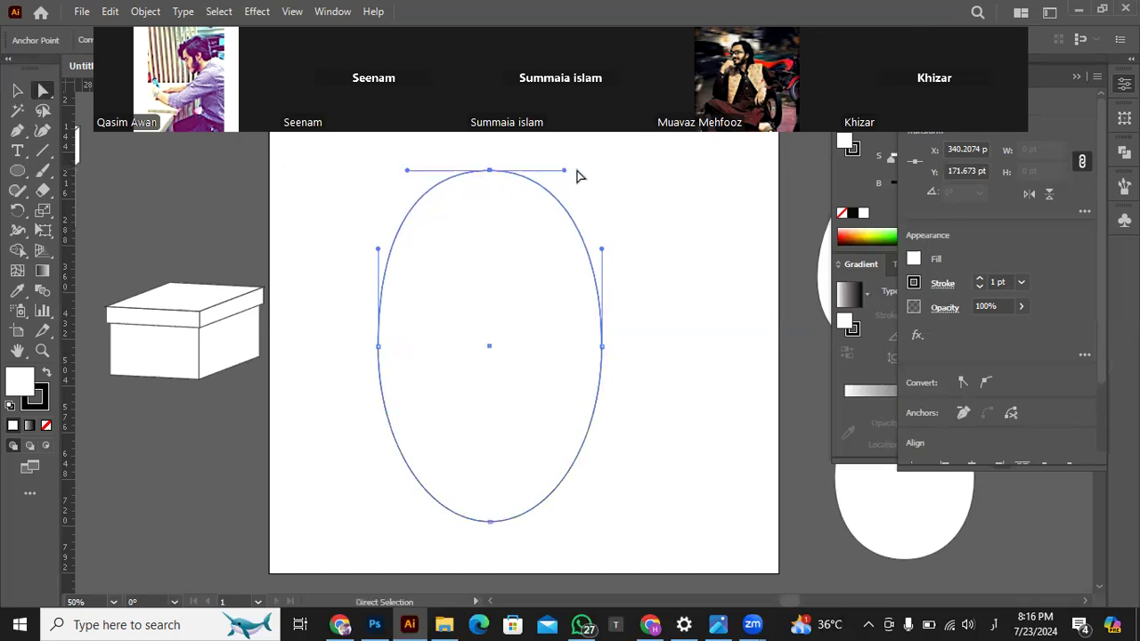
- Move the large ellipse's right-side anchor point inward and tilt its direction handles to form a mango-like waist
{"action": "left_click_drag", "start_coordinate": [645, 301], "coordinate": [564, 396]}
{"action": "left_click_drag", "start_coordinate": [603, 349], "coordinate": [564, 341]}
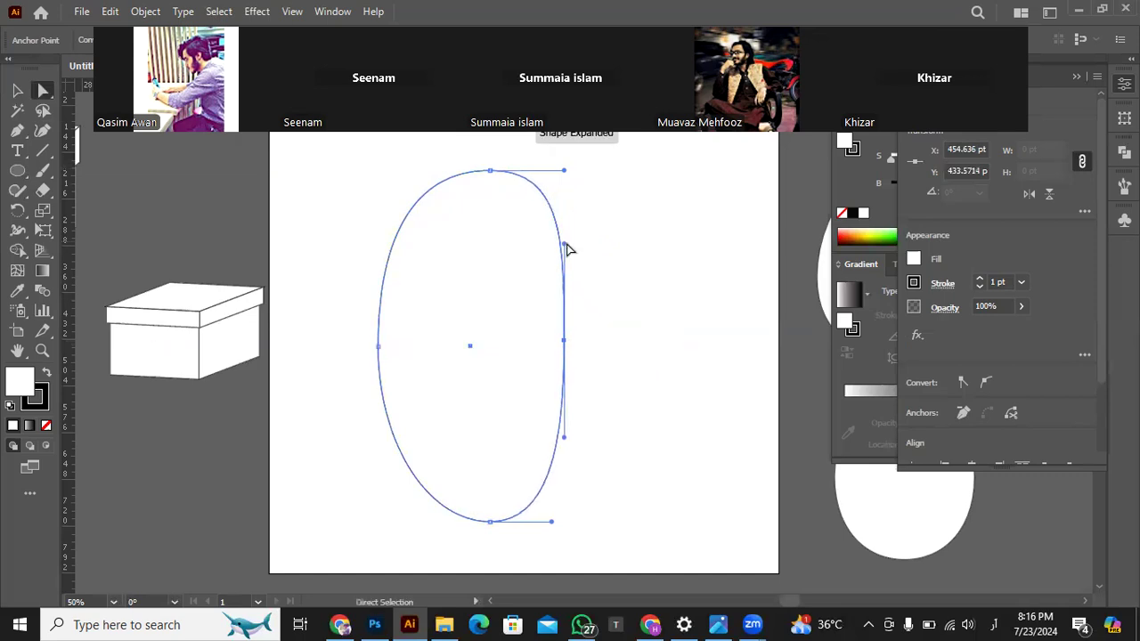
{"action": "left_click_drag", "start_coordinate": [566, 244], "coordinate": [602, 283]}
{"action": "left_click_drag", "start_coordinate": [603, 285], "coordinate": [604, 286]}
{"action": "left_click", "coordinate": [641, 308]}
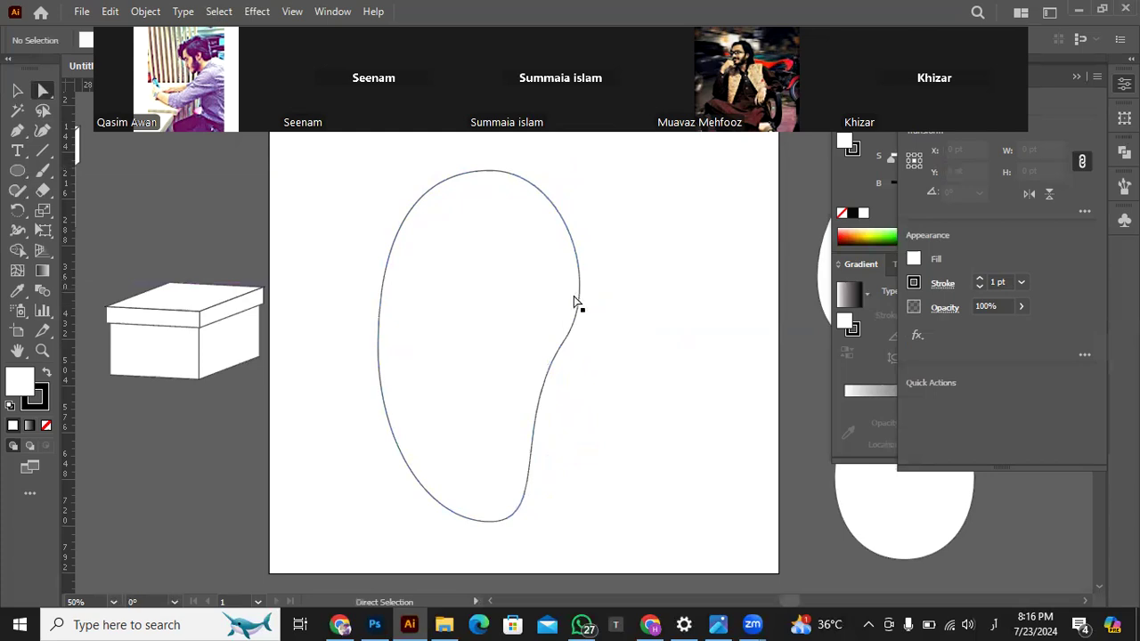
- Move the mango shape's left-side anchor point slightly outward to fill out that side
{"action": "left_click", "coordinate": [384, 360]}
{"action": "left_click", "coordinate": [381, 355]}
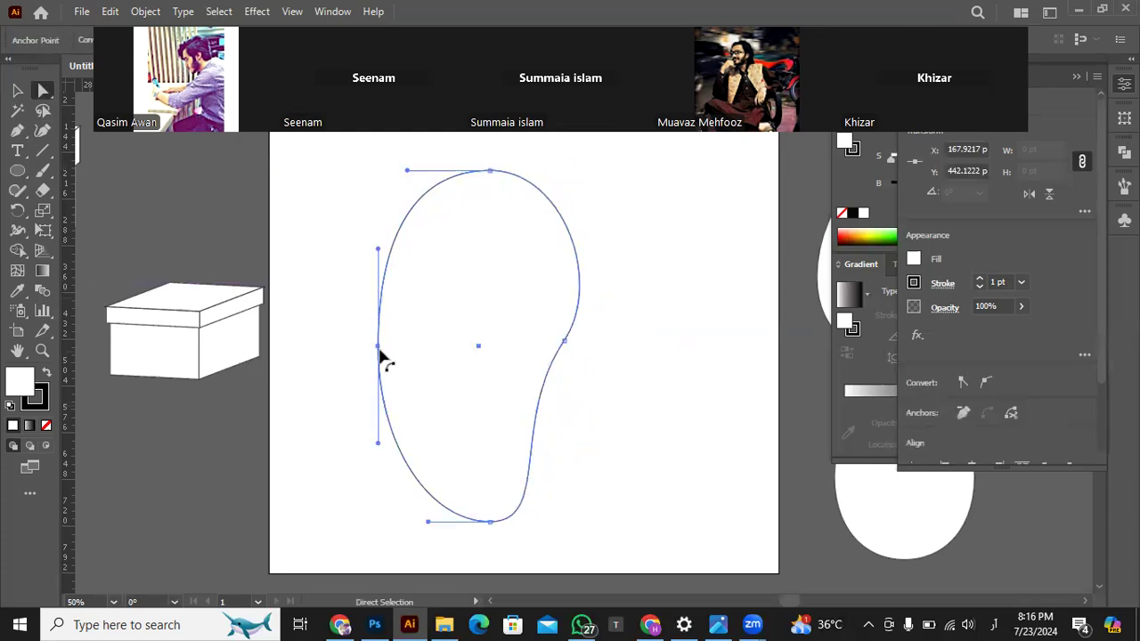
{"action": "left_click_drag", "start_coordinate": [376, 353], "coordinate": [372, 349]}
{"action": "key", "text": "ctrl+z"}
{"action": "left_click", "coordinate": [632, 333]}
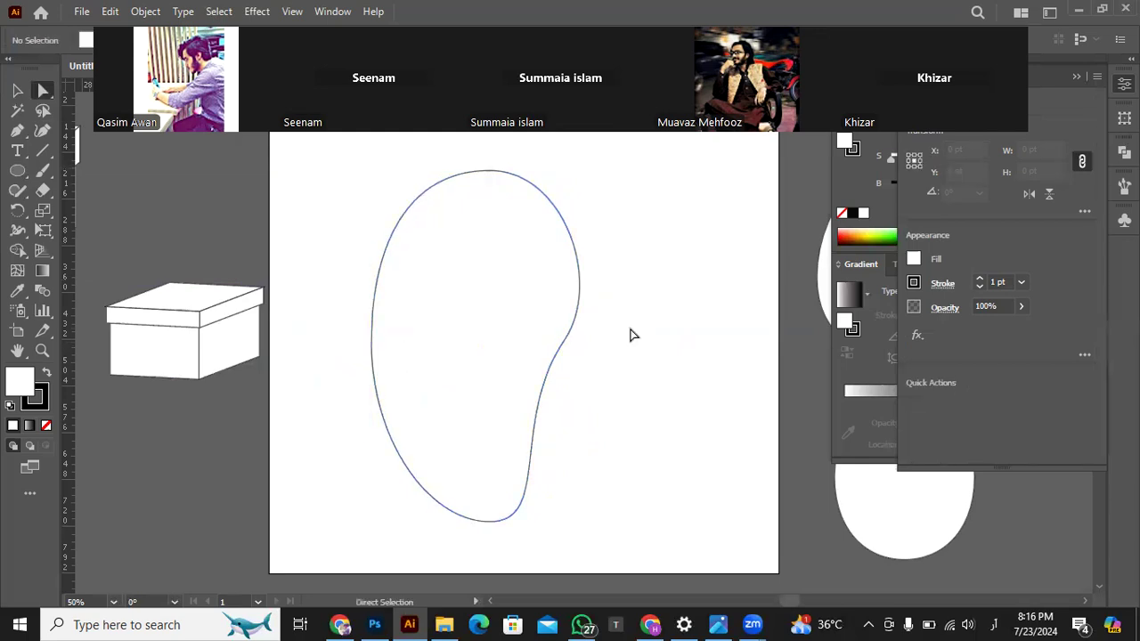
- Fine-tune the curve around the mango shape's waist at its right-side anchor point
{"action": "scroll", "coordinate": [631, 333], "scroll_direction": "down", "scroll_amount": 1}
{"action": "left_click_drag", "start_coordinate": [618, 303], "coordinate": [557, 359]}
{"action": "left_click", "coordinate": [585, 338]}
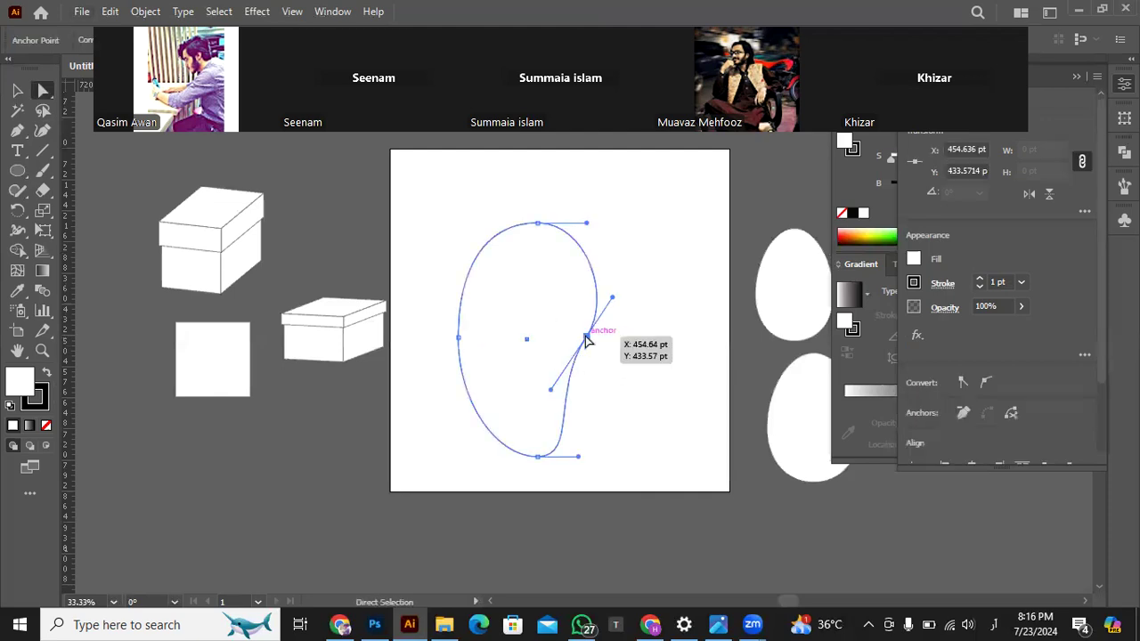
{"action": "left_click", "coordinate": [669, 421]}
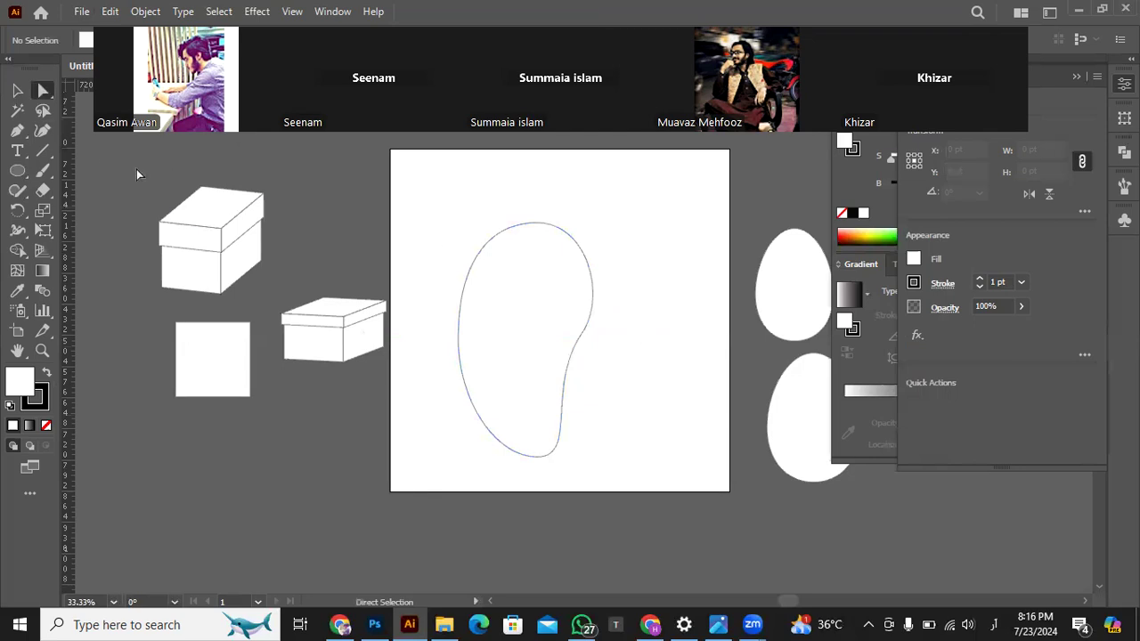
- Draw a small upright ellipse about 96.4 pt wide and 150.9 pt high beside the mango shape
{"action": "left_click", "coordinate": [17, 170]}
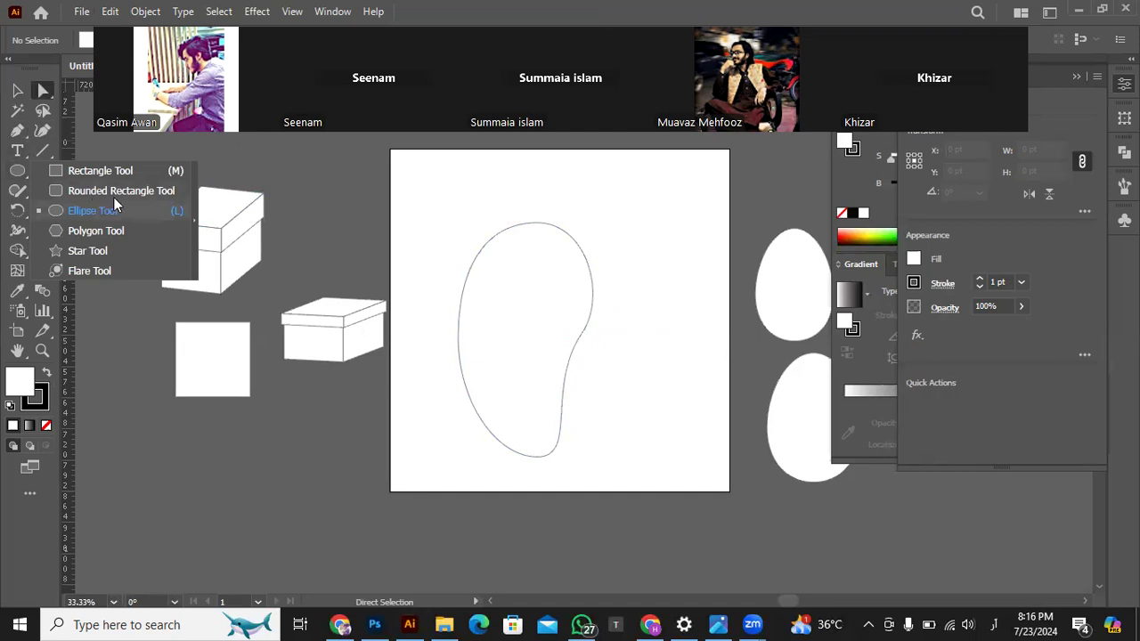
{"action": "left_click_drag", "start_coordinate": [637, 283], "coordinate": [671, 326]}
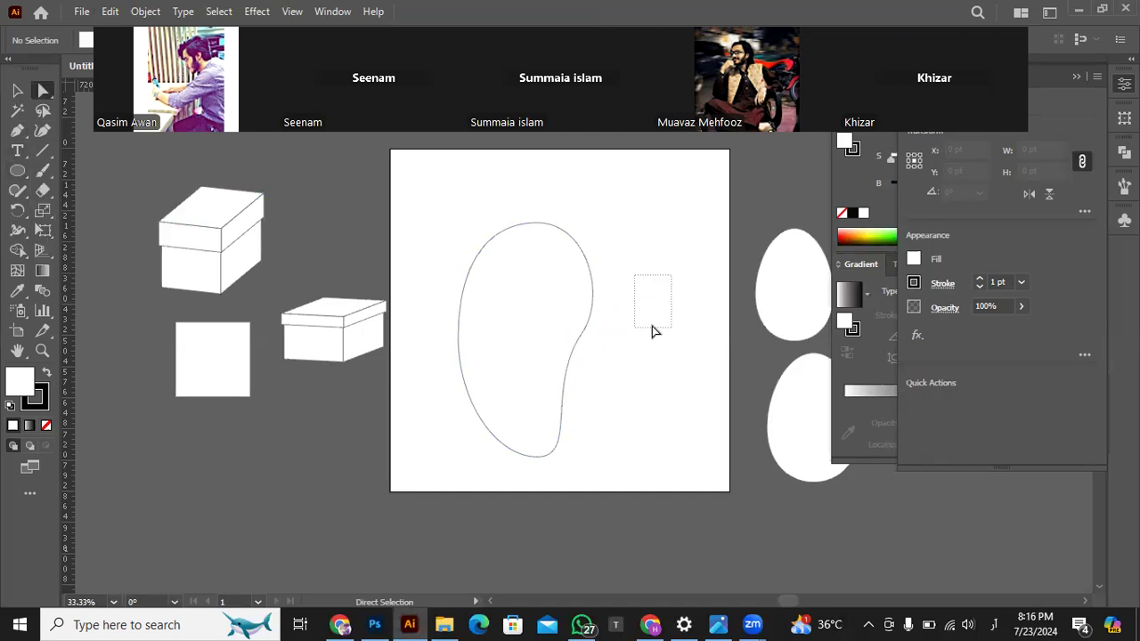
{"action": "left_click", "coordinate": [16, 172]}
{"action": "left_click_drag", "start_coordinate": [645, 260], "coordinate": [686, 328]}
{"action": "scroll", "coordinate": [689, 318], "scroll_direction": "up", "scroll_amount": 1}
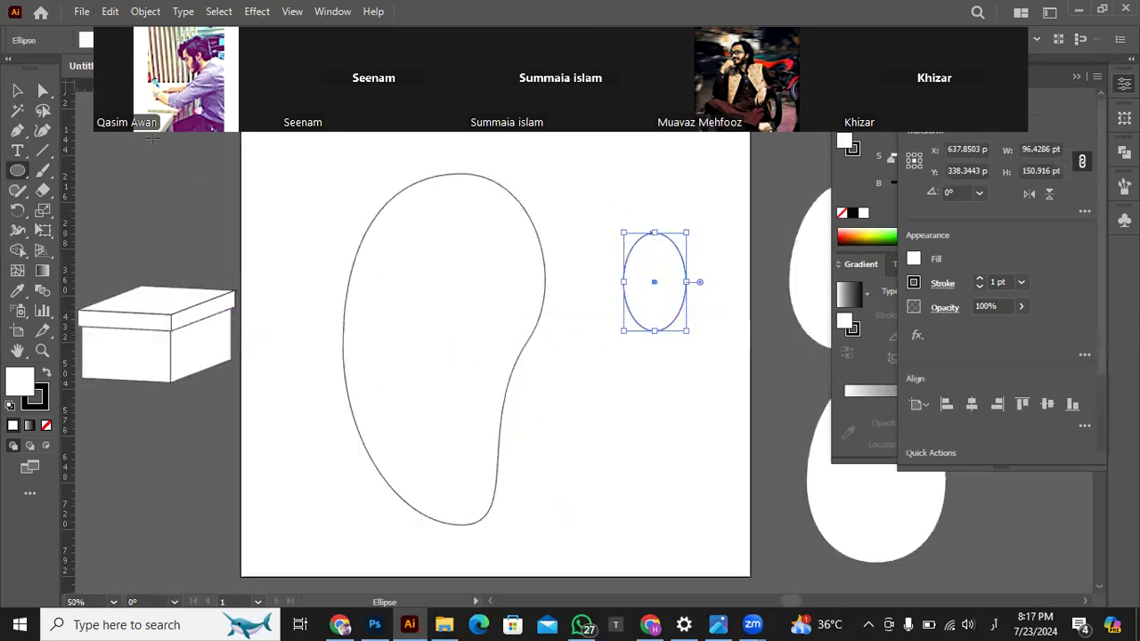
- Try removing the small ellipse's side and top anchor points with the Pen tool, and undo each change
{"action": "left_click", "coordinate": [42, 91]}
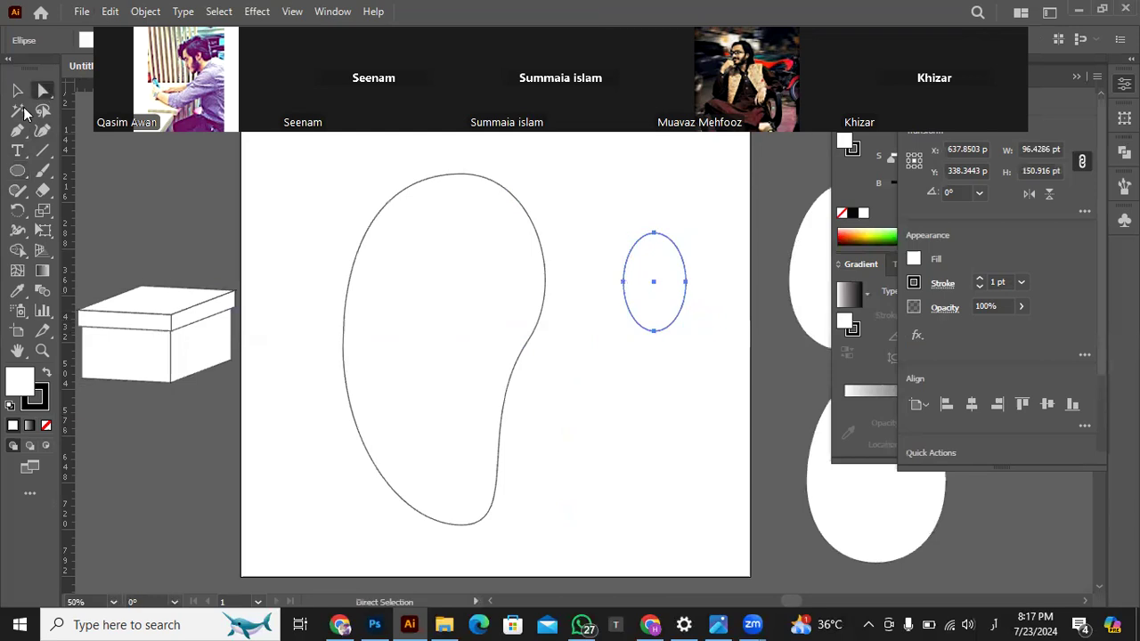
{"action": "left_click", "coordinate": [18, 130]}
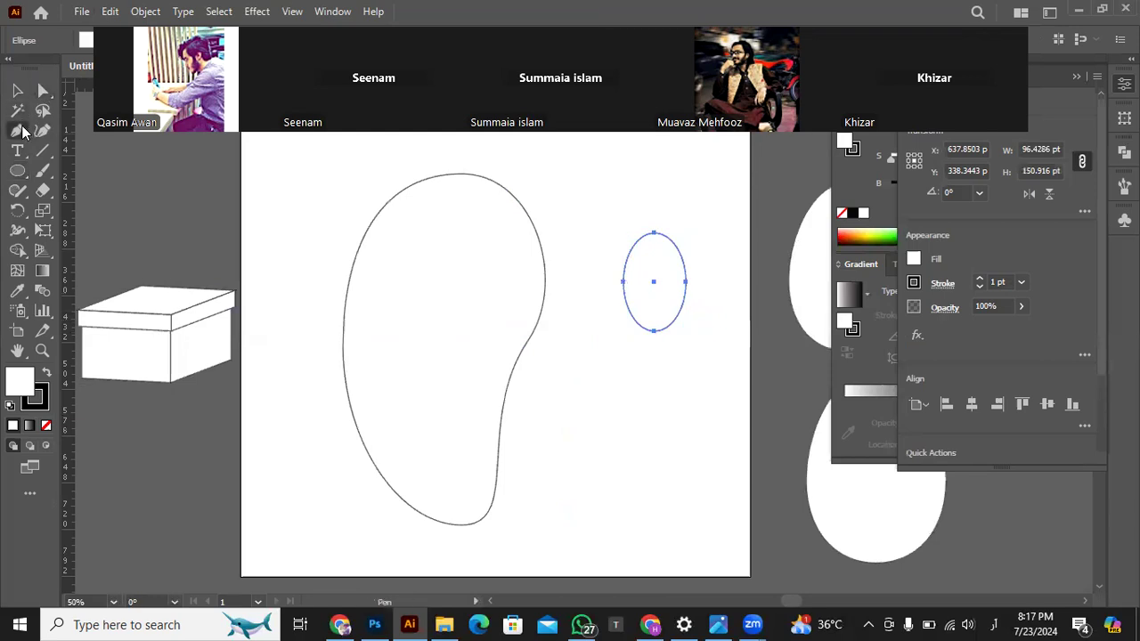
{"action": "left_click", "coordinate": [685, 280]}
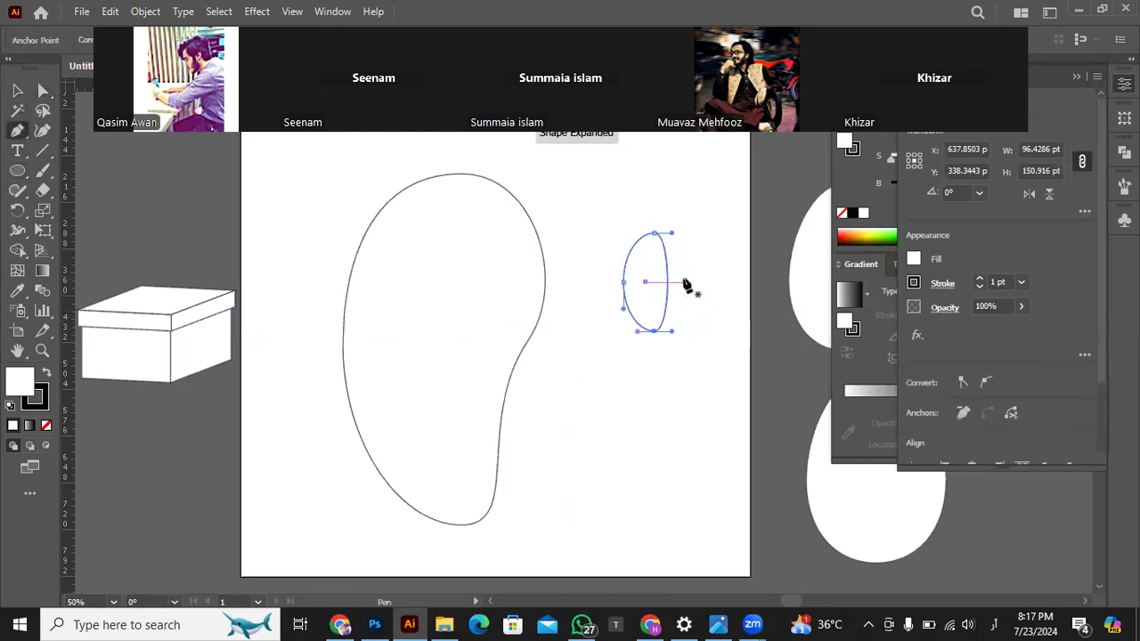
{"action": "key", "text": "ctrl"}
{"action": "key", "text": "ctrl+z"}
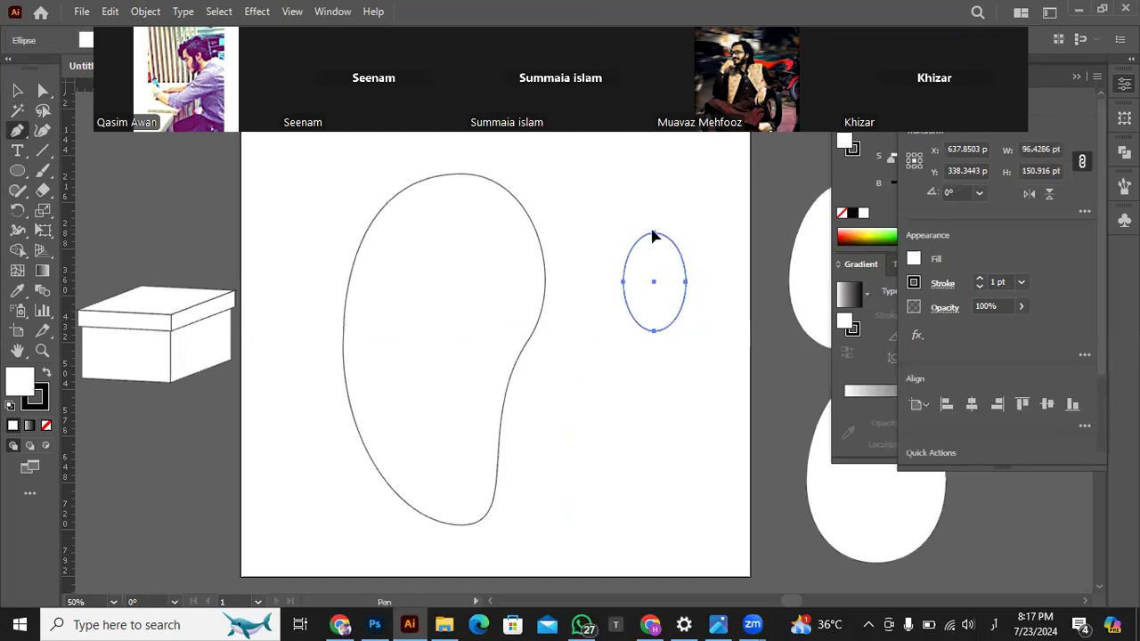
{"action": "mouse_move", "coordinate": [655, 233]}
{"action": "left_mouse_down"}
{"action": "mouse_move", "coordinate": [659, 242]}
{"action": "mouse_move", "coordinate": [654, 234]}
{"action": "left_mouse_up"}
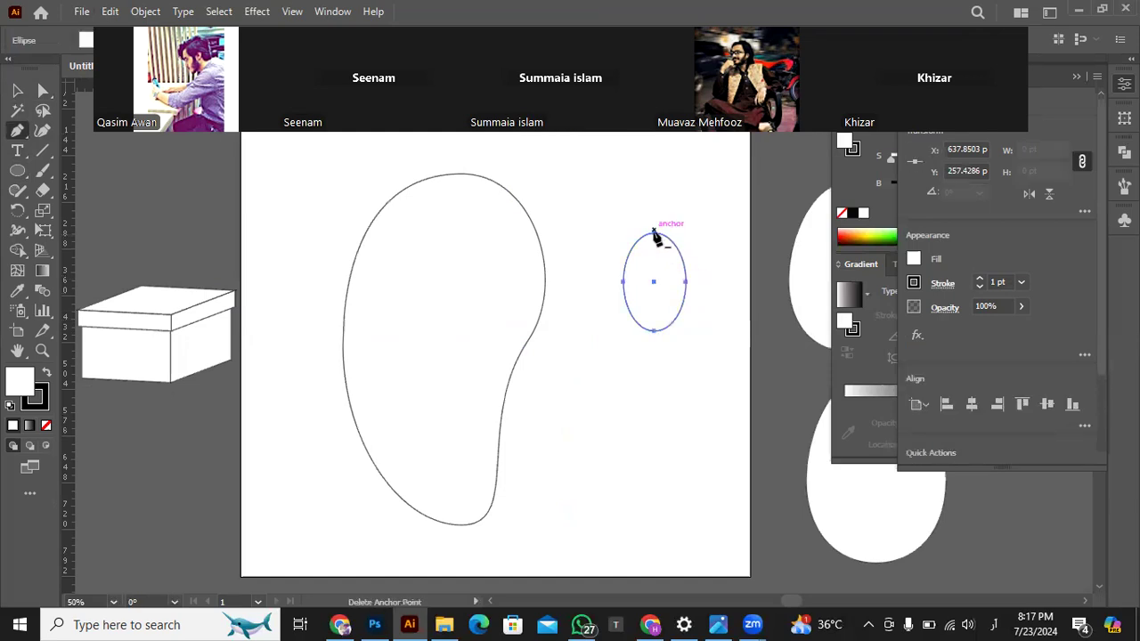
{"action": "left_click", "coordinate": [654, 235]}
{"action": "key", "text": "ctrl"}
{"action": "key", "text": "ctrl+z"}
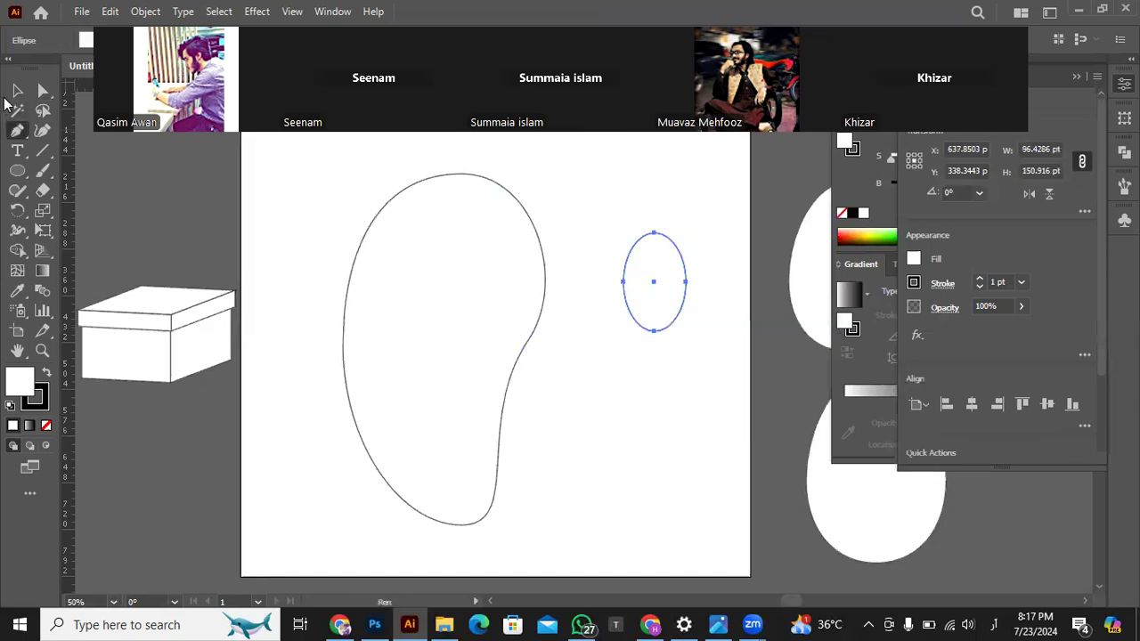
- Try editing the small ellipse's top anchor point directly, and discard the ellipse
{"action": "left_click", "coordinate": [17, 90]}
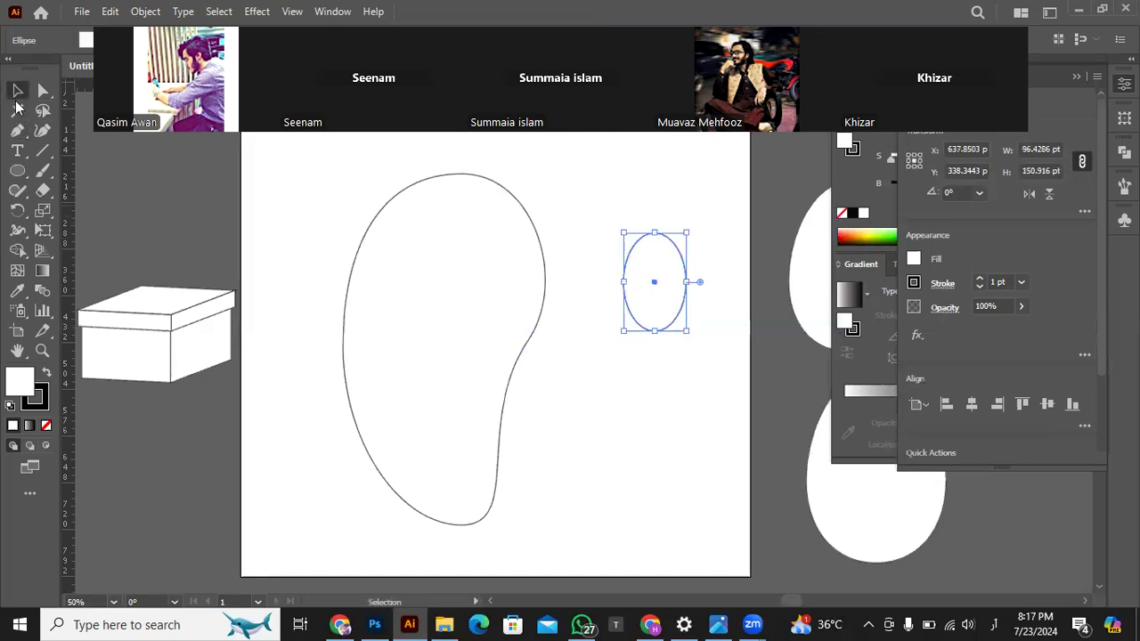
{"action": "left_click", "coordinate": [43, 90]}
{"action": "left_click_drag", "start_coordinate": [596, 212], "coordinate": [652, 236]}
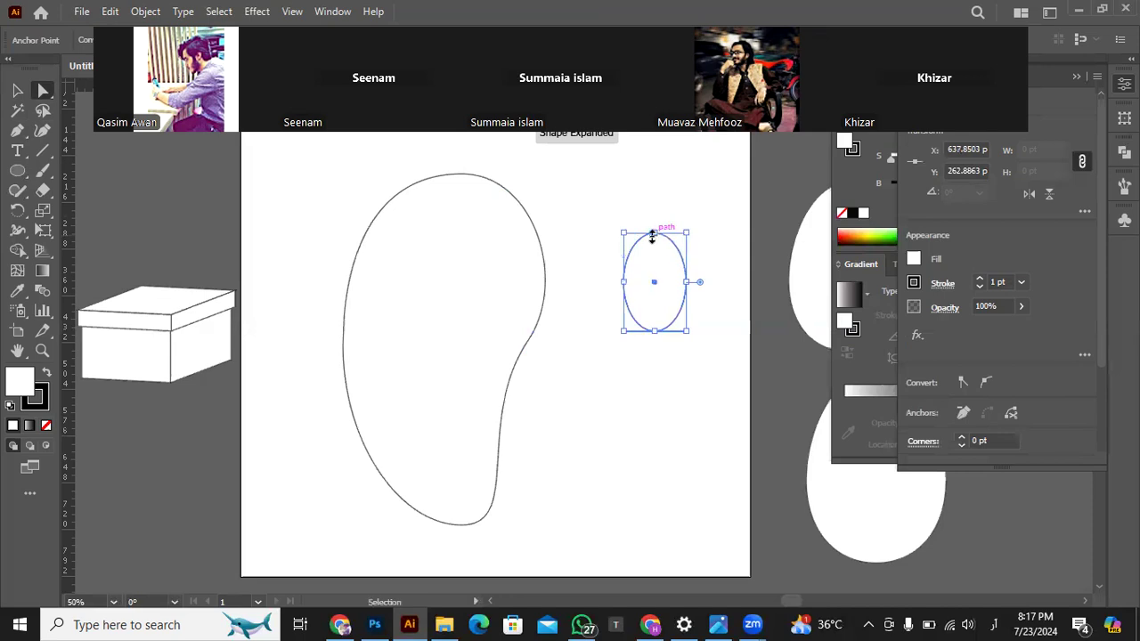
{"action": "left_click", "coordinate": [651, 229]}
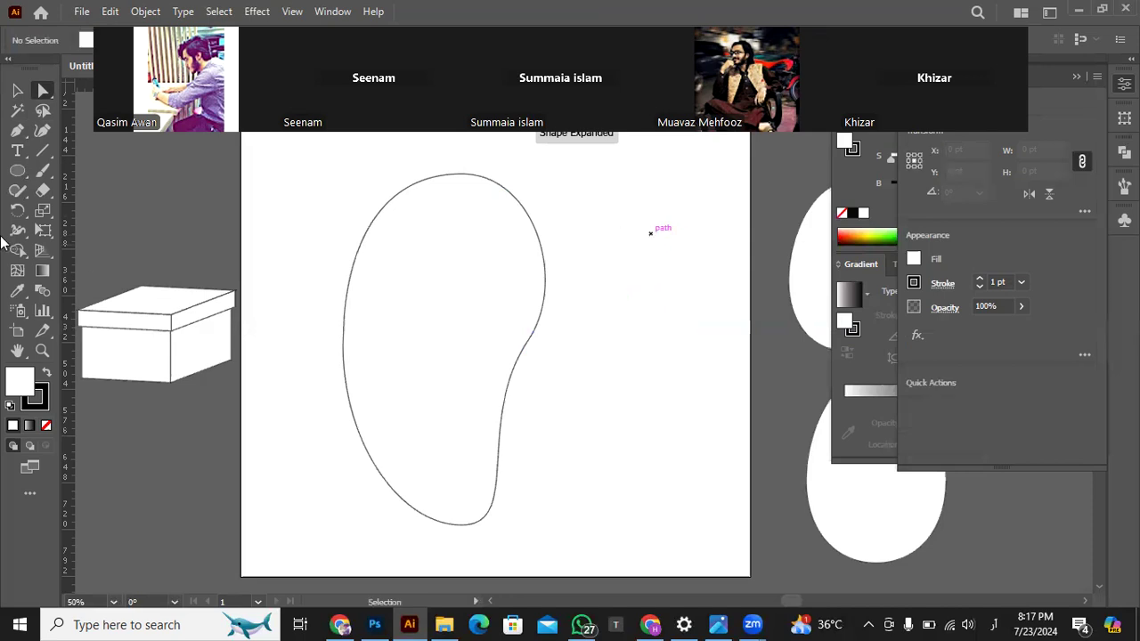
- Draw a new small upright ellipse about 97.7 pt wide and 151.7 pt high beside the mango shape
{"action": "left_click", "coordinate": [25, 170]}
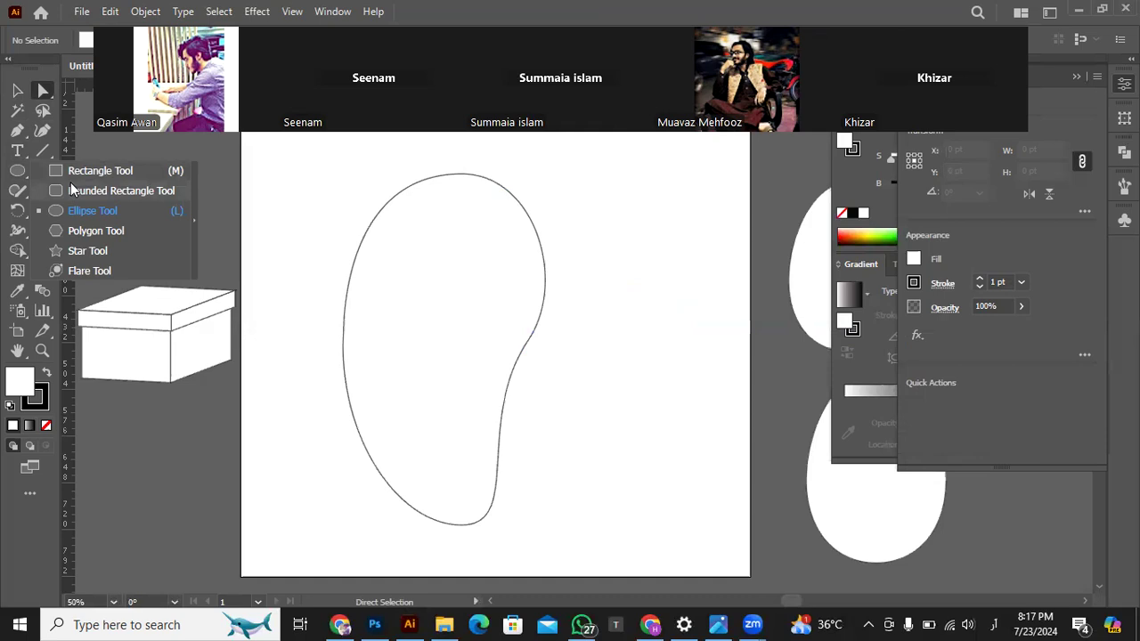
{"action": "left_click", "coordinate": [89, 210]}
{"action": "left_click_drag", "start_coordinate": [643, 216], "coordinate": [707, 313]}
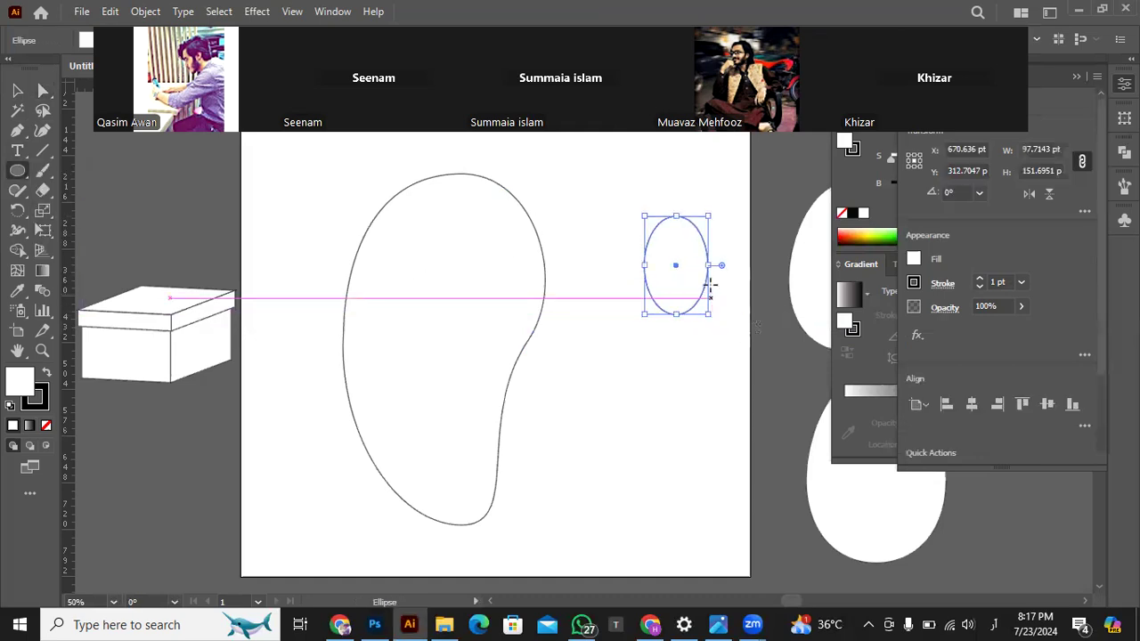
- Convert the small ellipse's top and bottom anchor points to corners with the Anchor Point tool to form a leaf
{"action": "left_click", "coordinate": [41, 90]}
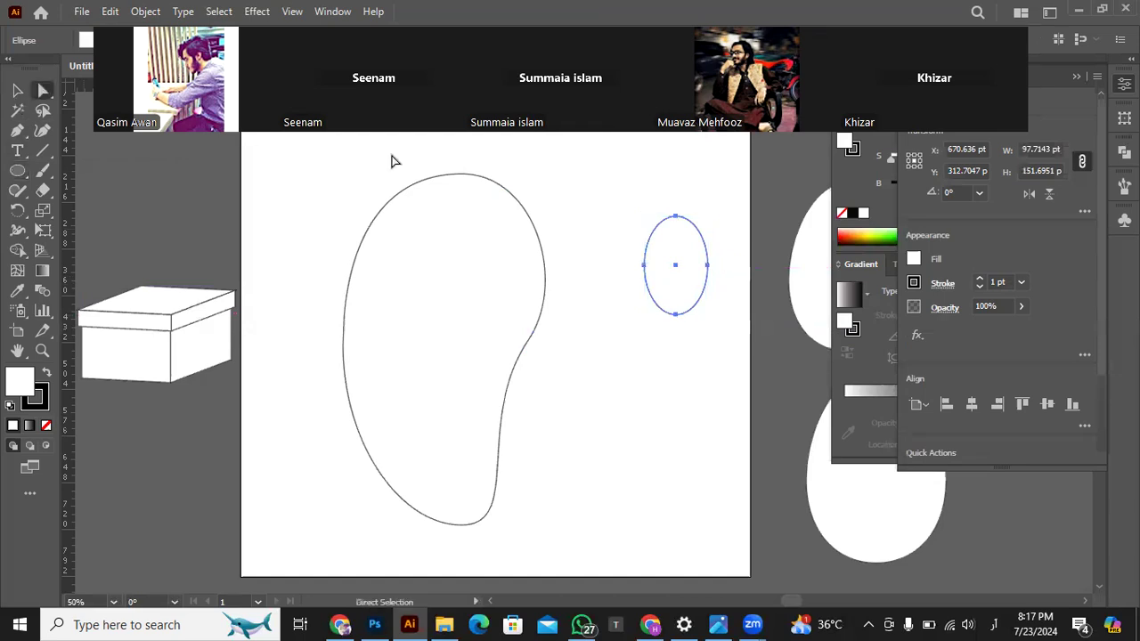
{"action": "left_click_drag", "start_coordinate": [731, 208], "coordinate": [649, 312]}
{"action": "left_click", "coordinate": [708, 265]}
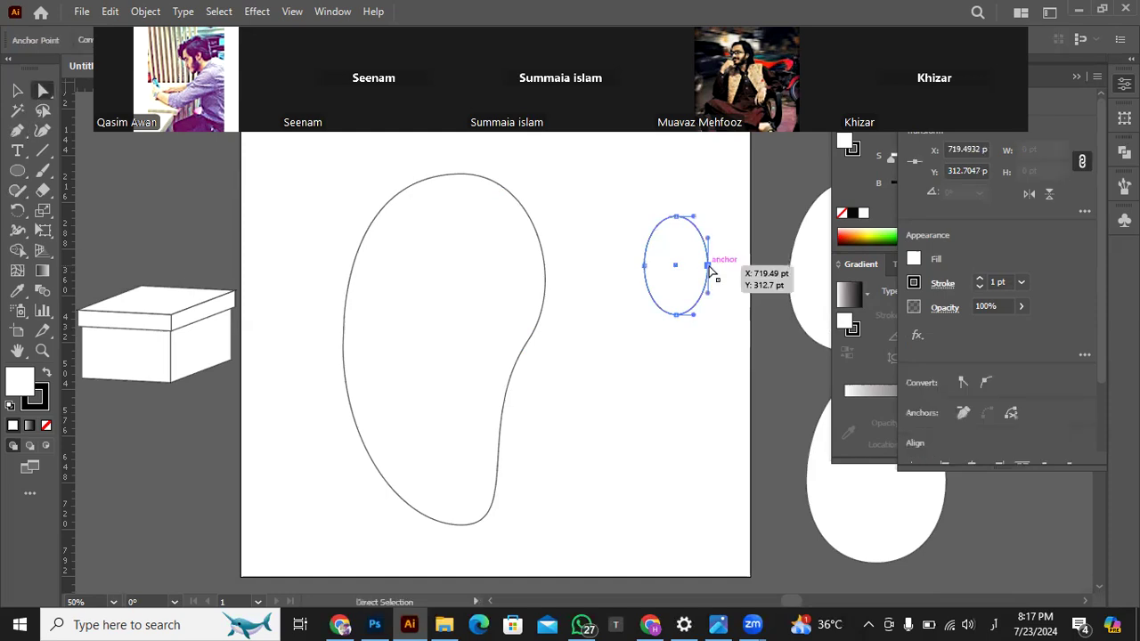
{"action": "left_click_drag", "start_coordinate": [17, 130], "coordinate": [90, 191]}
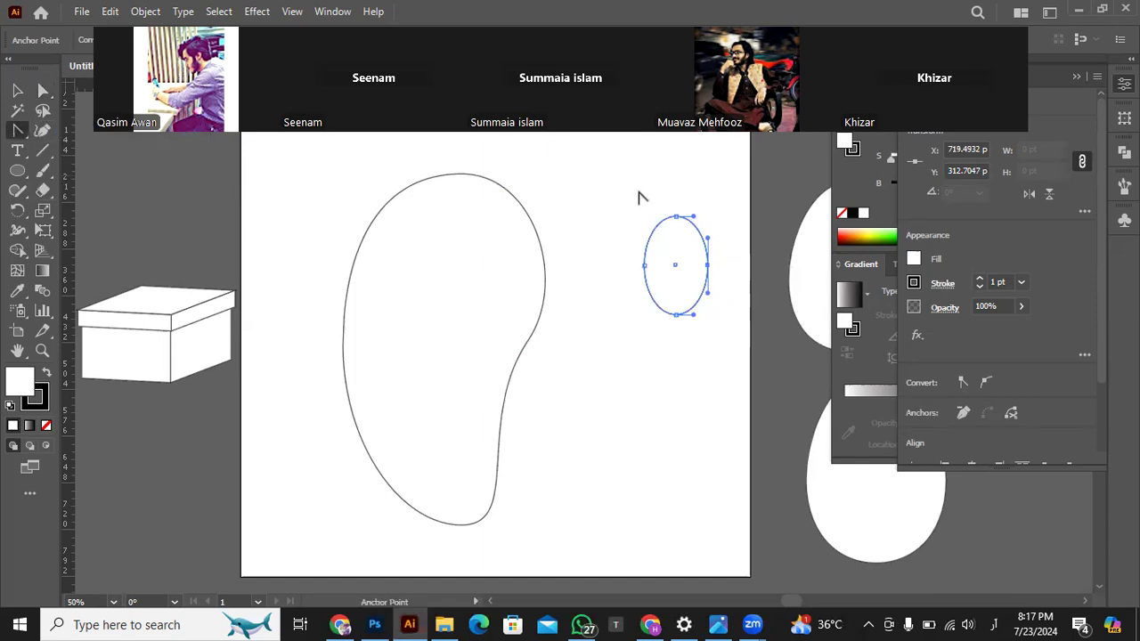
{"action": "left_click", "coordinate": [675, 217]}
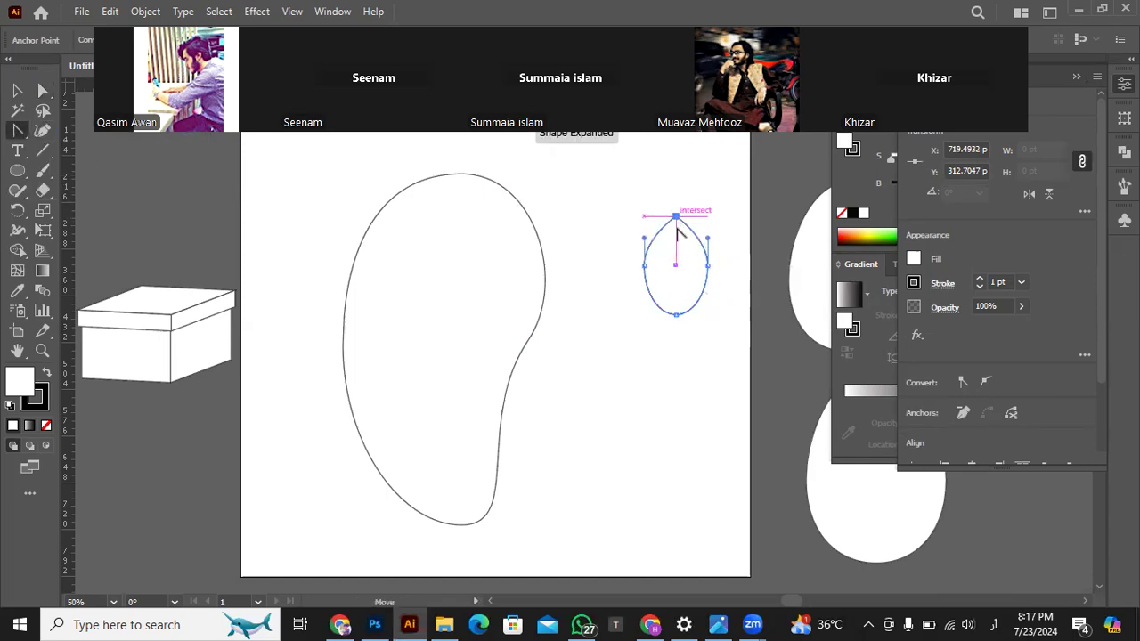
{"action": "left_click", "coordinate": [676, 316]}
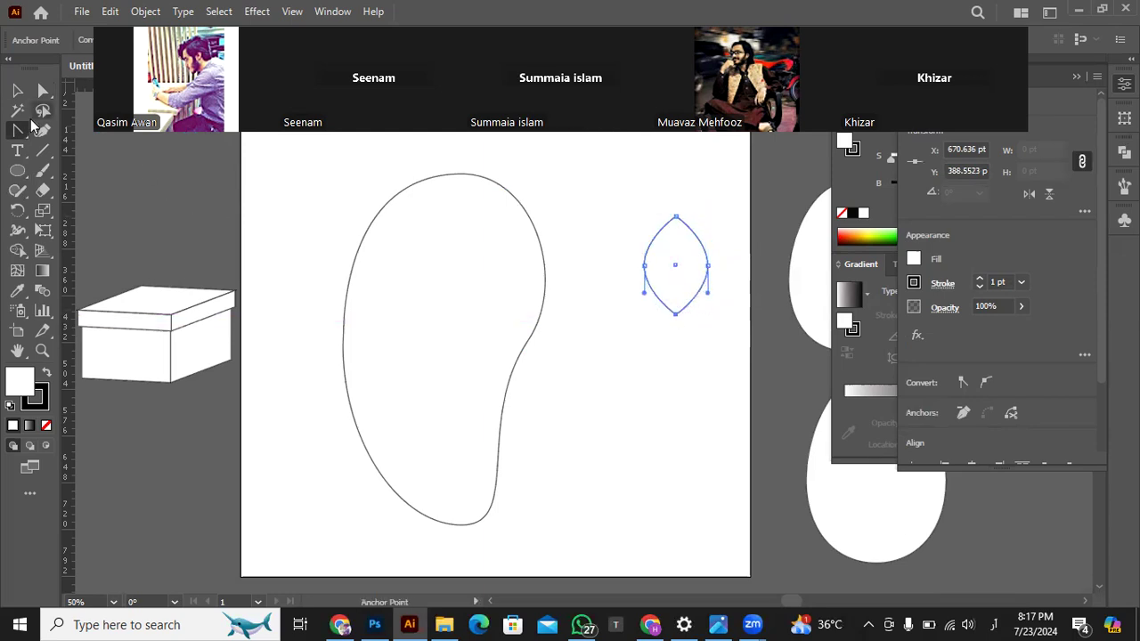
- Rotate the leaf about 21.8° and place it over the upper end of the mango shape
{"action": "left_click", "coordinate": [17, 90]}
{"action": "left_click_drag", "start_coordinate": [674, 214], "coordinate": [674, 188]}
{"action": "left_click_drag", "start_coordinate": [676, 314], "coordinate": [475, 252]}
{"action": "left_click", "coordinate": [617, 338]}
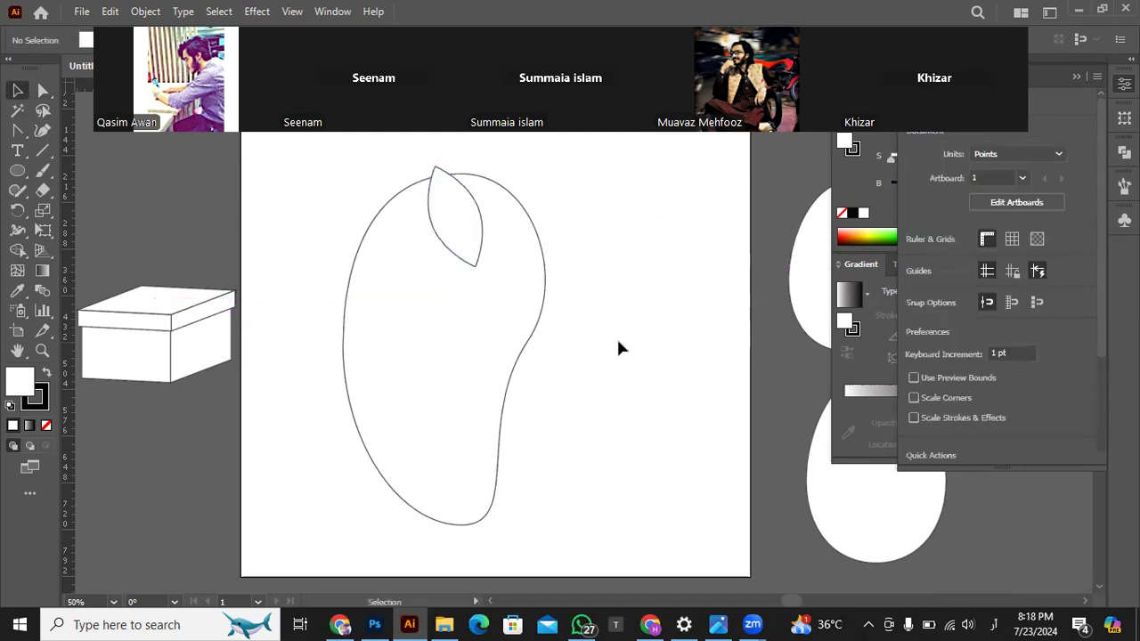
{"action": "scroll", "coordinate": [616, 339], "scroll_direction": "down", "scroll_amount": 1}
{"action": "scroll", "coordinate": [618, 347], "scroll_direction": "up", "scroll_amount": 1}
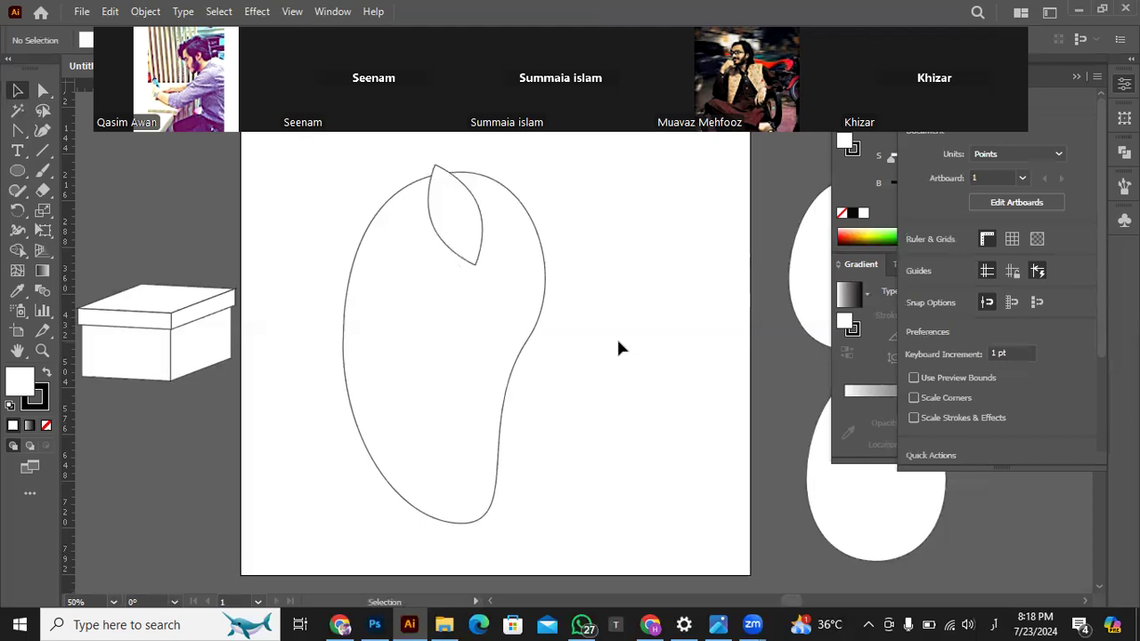
{"action": "left_click", "coordinate": [485, 269]}
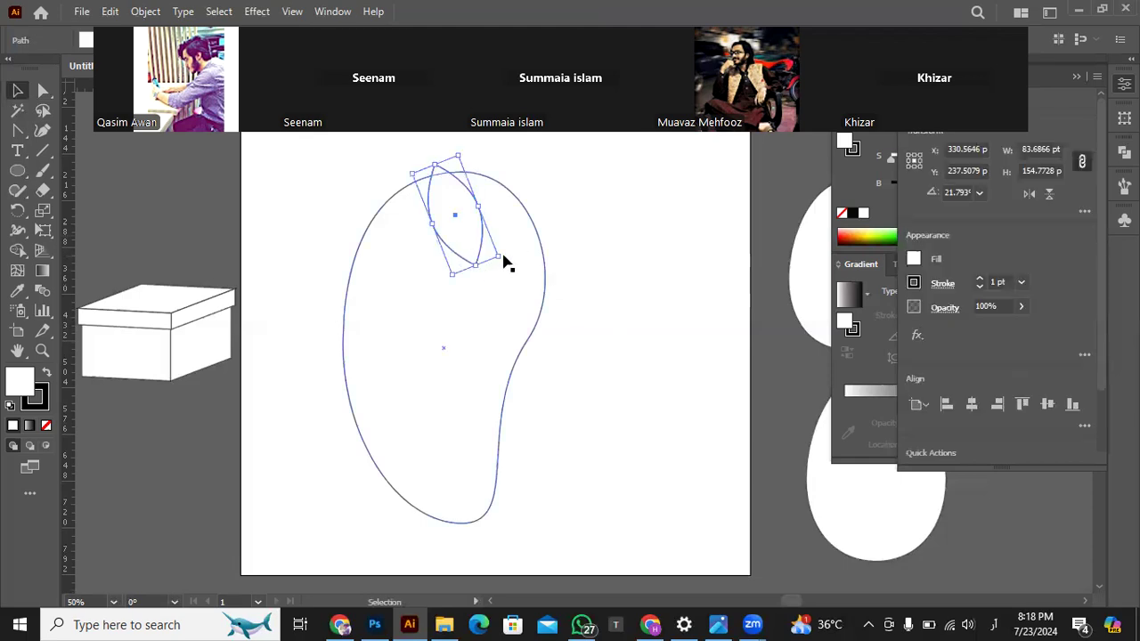
{"action": "left_click_drag", "start_coordinate": [501, 255], "coordinate": [508, 257]}
{"action": "left_click", "coordinate": [605, 222]}
- Select the mango together with its leaf and move them off the artboard, above the two eggs
{"action": "scroll", "coordinate": [608, 230], "scroll_direction": "down", "scroll_amount": 2}
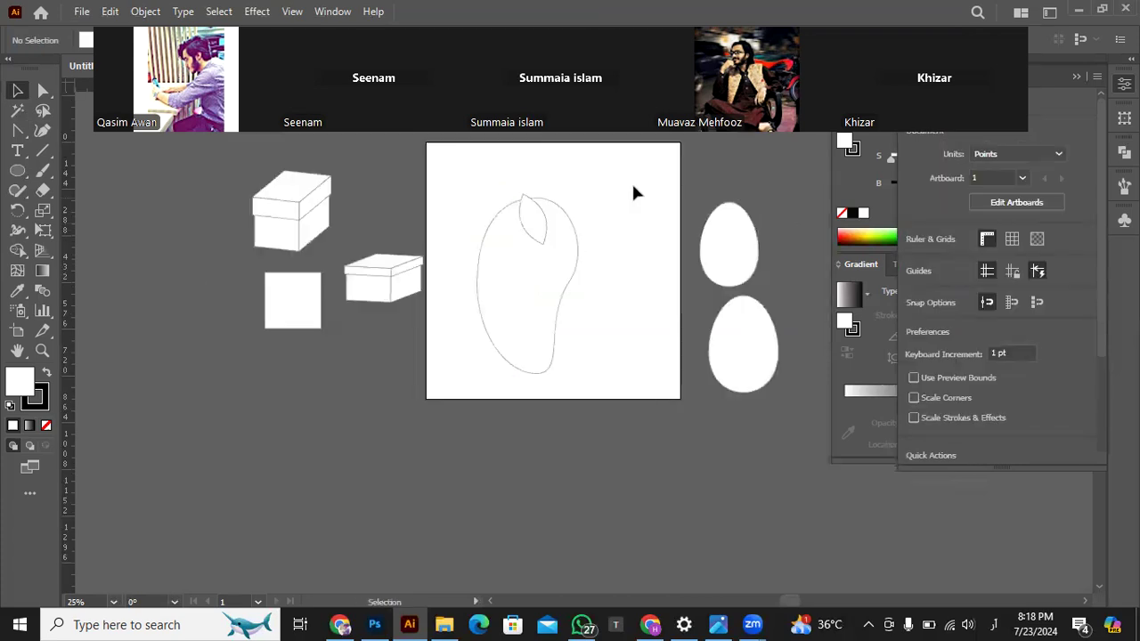
{"action": "left_click", "coordinate": [499, 356]}
{"action": "left_click_drag", "start_coordinate": [522, 311], "coordinate": [753, 189]}
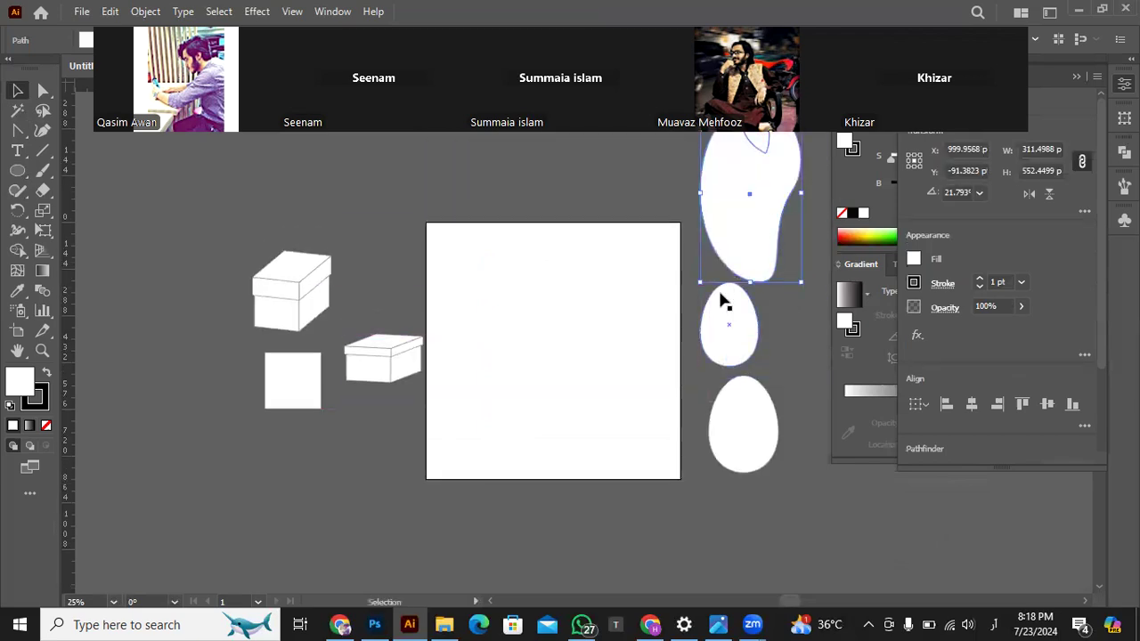
{"action": "left_click", "coordinate": [545, 323]}
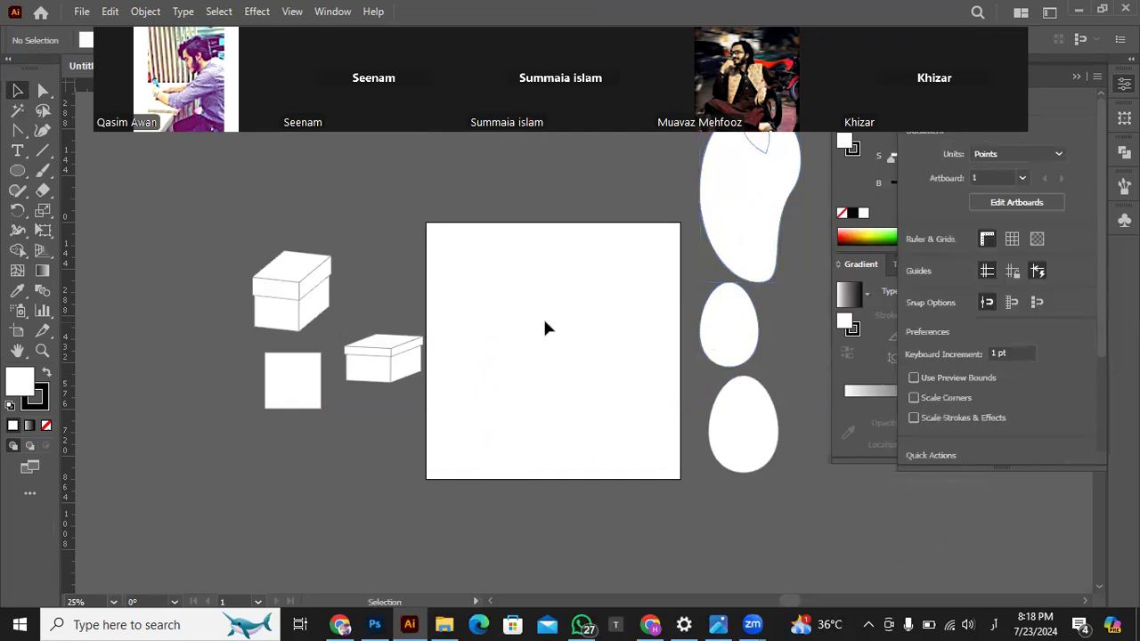
- Draw a small upright ellipse about 55.9 pt wide and 86.2 pt high in the upper part of the empty artboard
{"action": "mouse_move", "coordinate": [752, 624]}
{"action": "scroll", "coordinate": [620, 306], "scroll_direction": "up", "scroll_amount": 2}
{"action": "scroll", "coordinate": [620, 305], "scroll_direction": "down", "scroll_amount": 1}
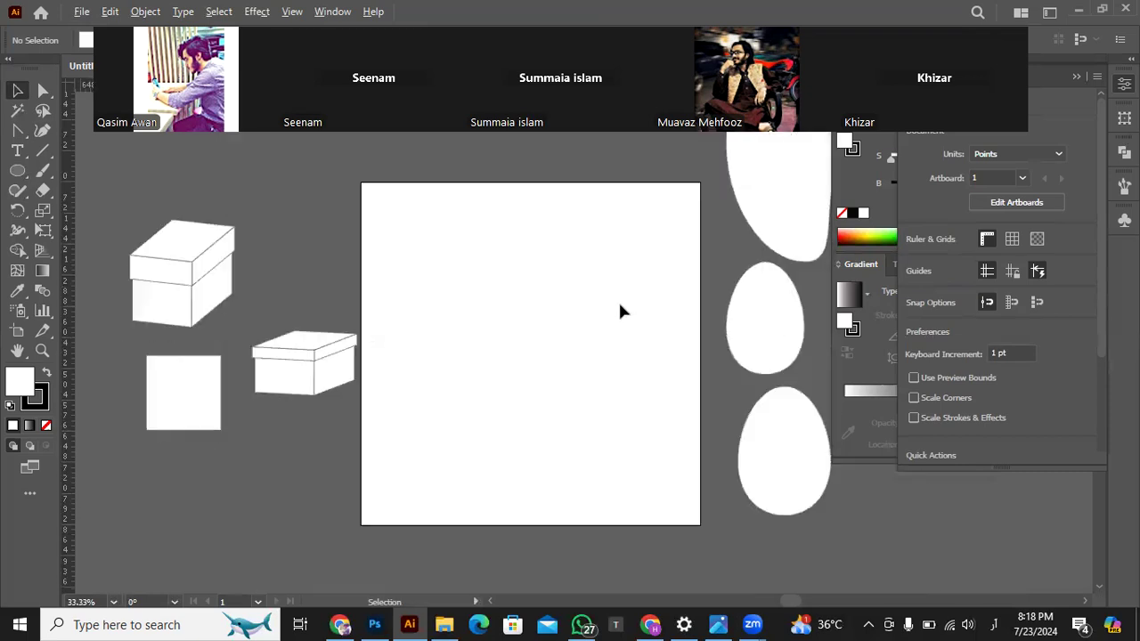
{"action": "scroll", "coordinate": [620, 311], "scroll_direction": "down", "scroll_amount": 1}
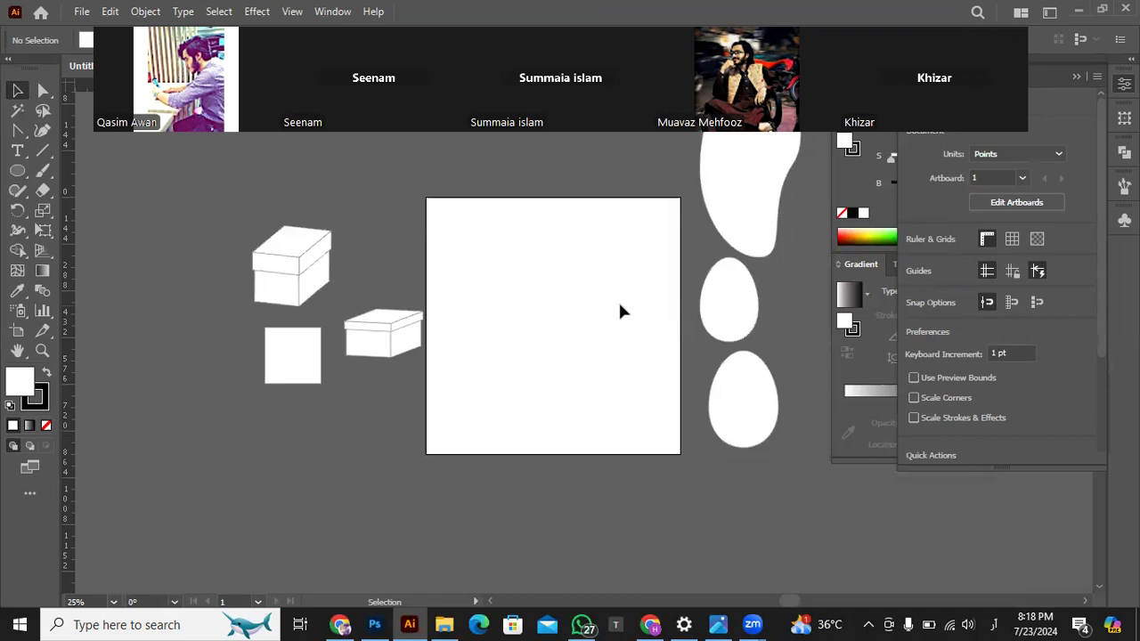
{"action": "scroll", "coordinate": [620, 311], "scroll_direction": "up", "scroll_amount": 1}
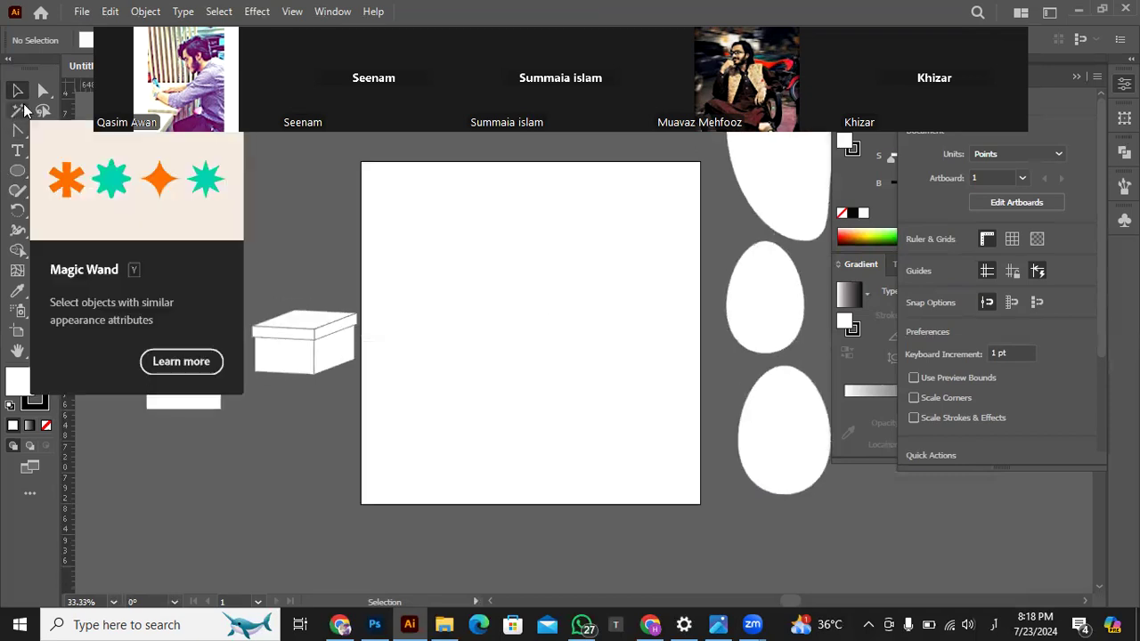
{"action": "left_click", "coordinate": [16, 170]}
{"action": "left_click_drag", "start_coordinate": [486, 244], "coordinate": [511, 278]}
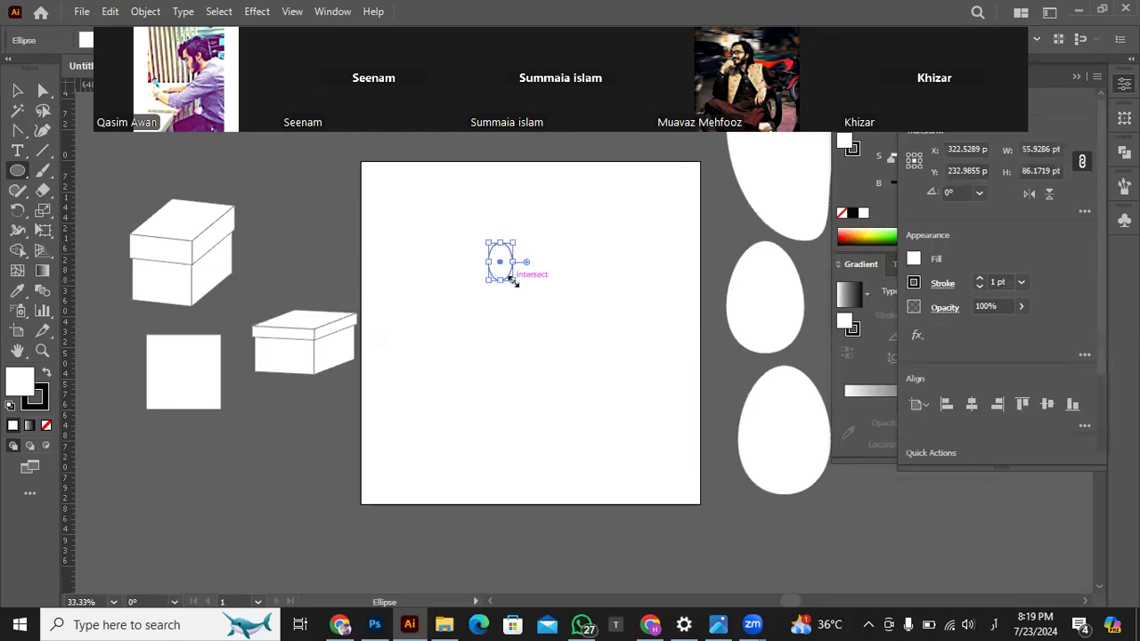
{"action": "scroll", "coordinate": [512, 278], "scroll_direction": "up", "scroll_amount": 5}
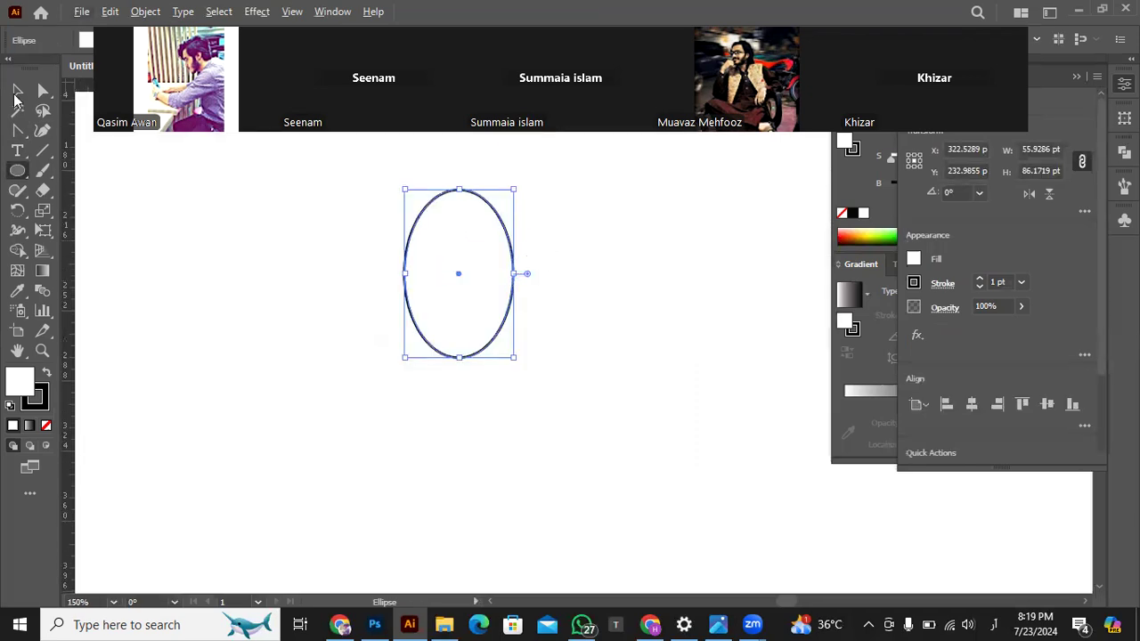
{"action": "key", "text": "v"}
{"action": "left_click", "coordinate": [293, 241]}
{"action": "scroll", "coordinate": [293, 241], "scroll_direction": "down", "scroll_amount": 1}
{"action": "scroll", "coordinate": [293, 241], "scroll_direction": "down", "scroll_amount": 1}
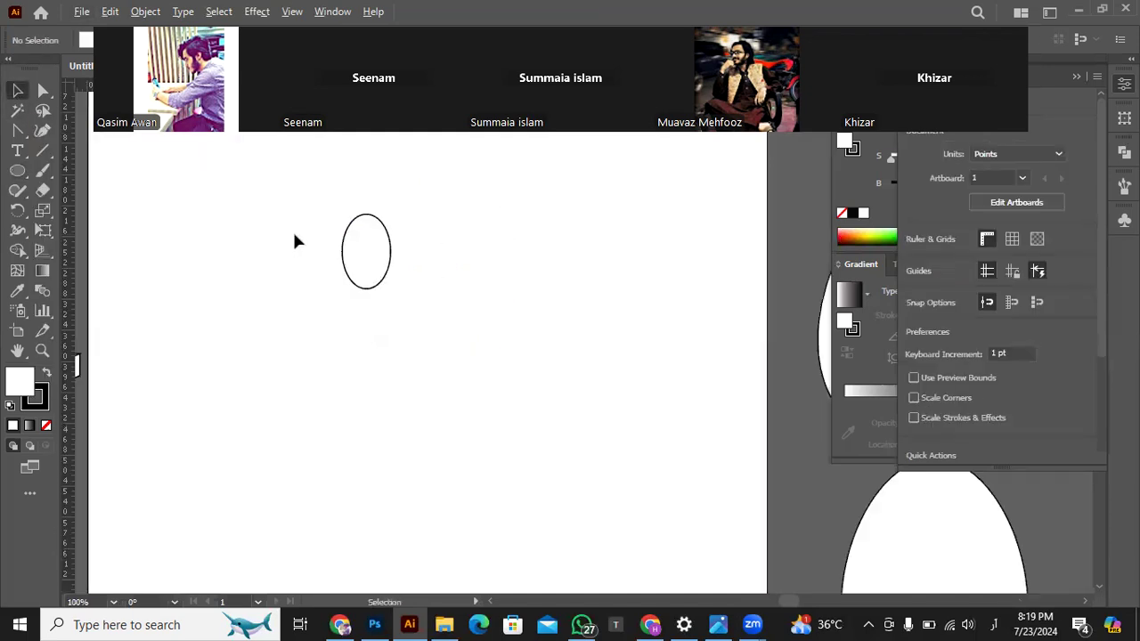
- Try a short vertical stem about 14.1 pt long at the ellipse's top with the Line Segment tool, and undo it
{"action": "scroll", "coordinate": [311, 251], "scroll_direction": "up", "scroll_amount": 1}
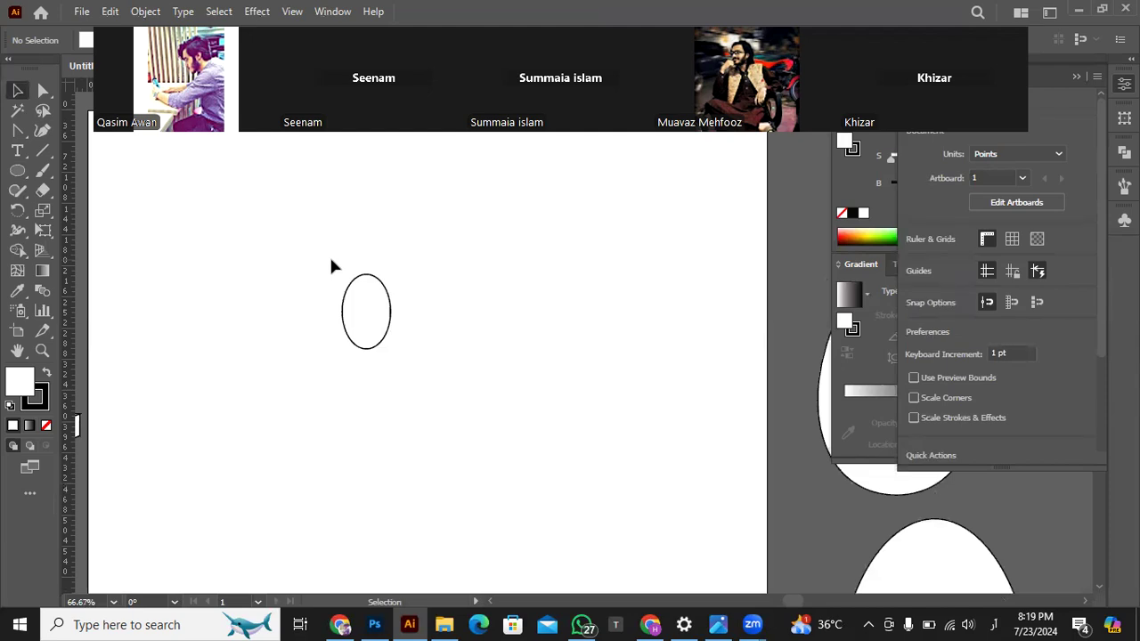
{"action": "scroll", "coordinate": [329, 251], "scroll_direction": "up", "scroll_amount": 1}
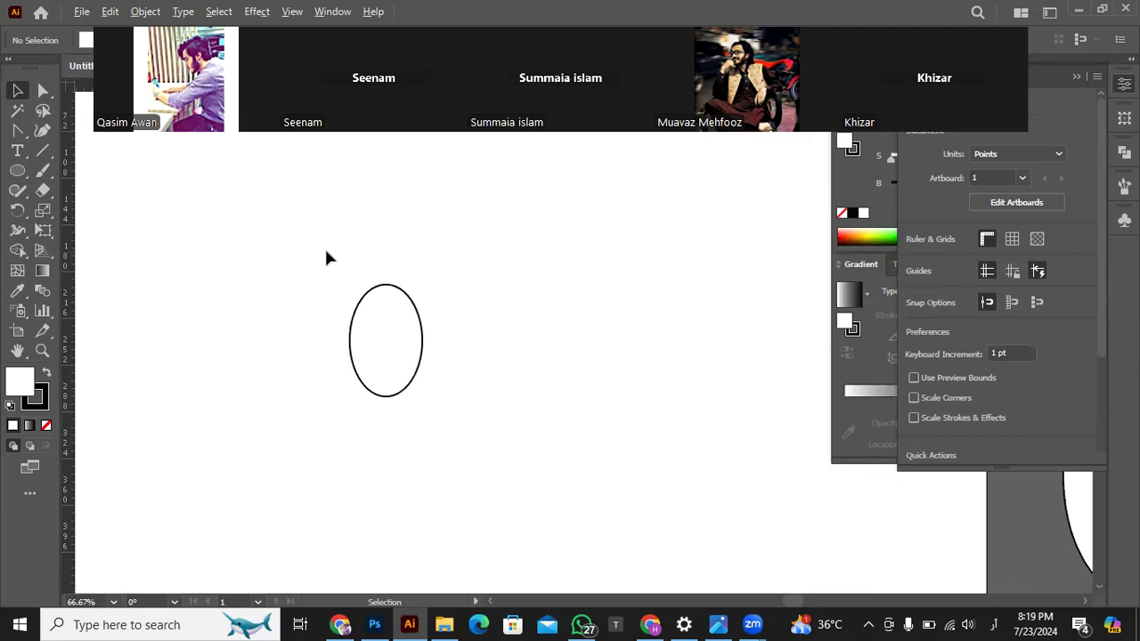
{"action": "left_click", "coordinate": [20, 132]}
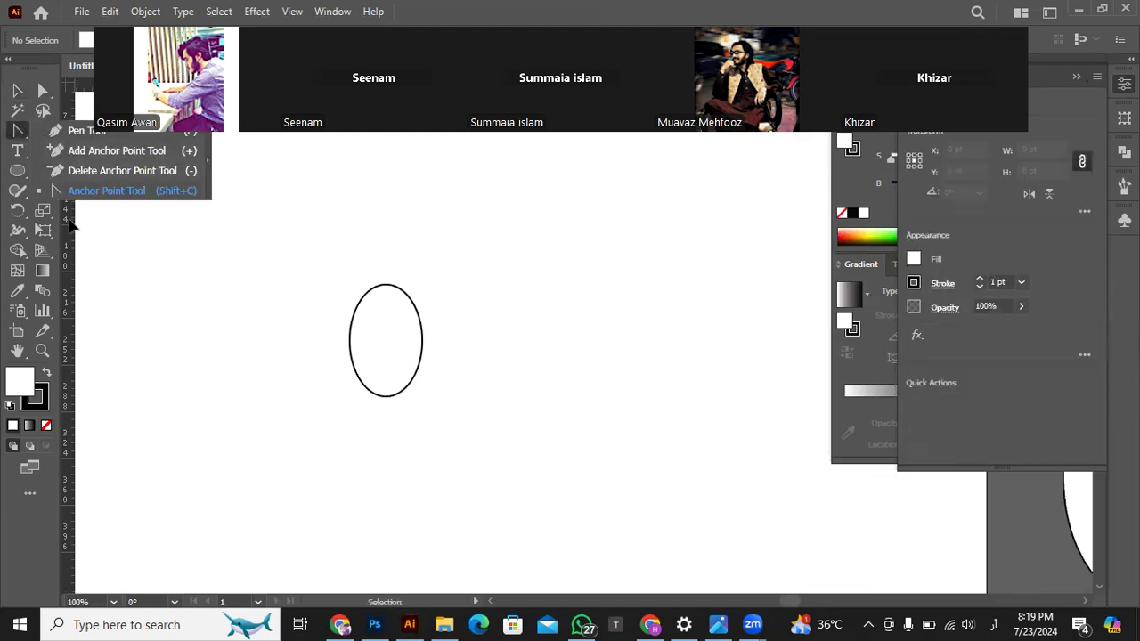
{"action": "left_click", "coordinate": [44, 150]}
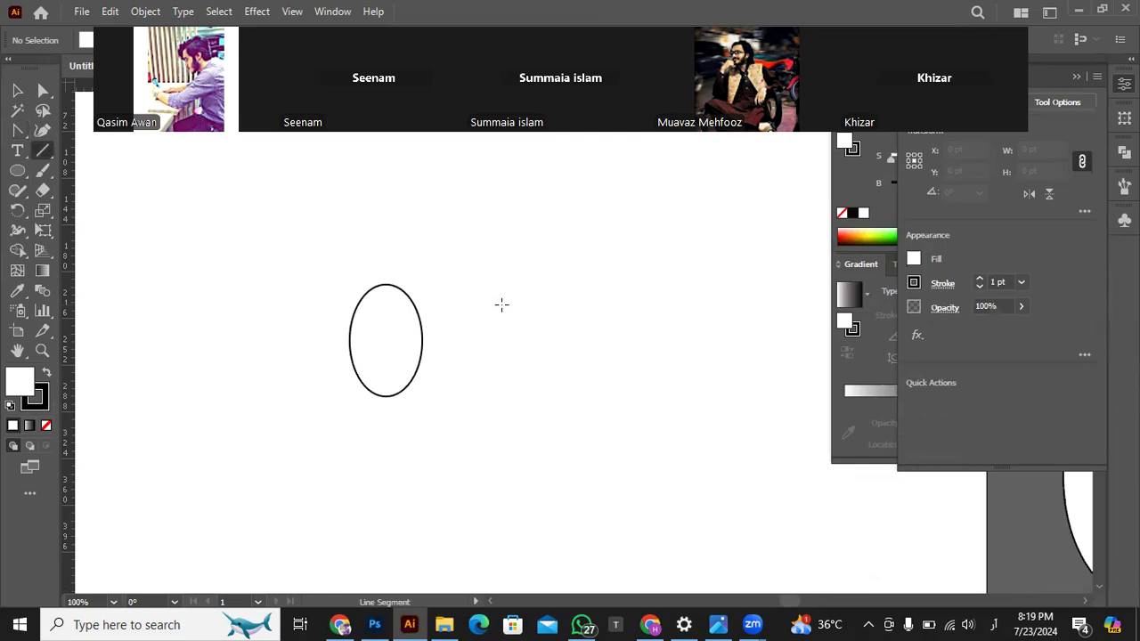
{"action": "left_click_drag", "start_coordinate": [387, 286], "coordinate": [385, 270]}
{"action": "key", "text": "ctrl+z"}
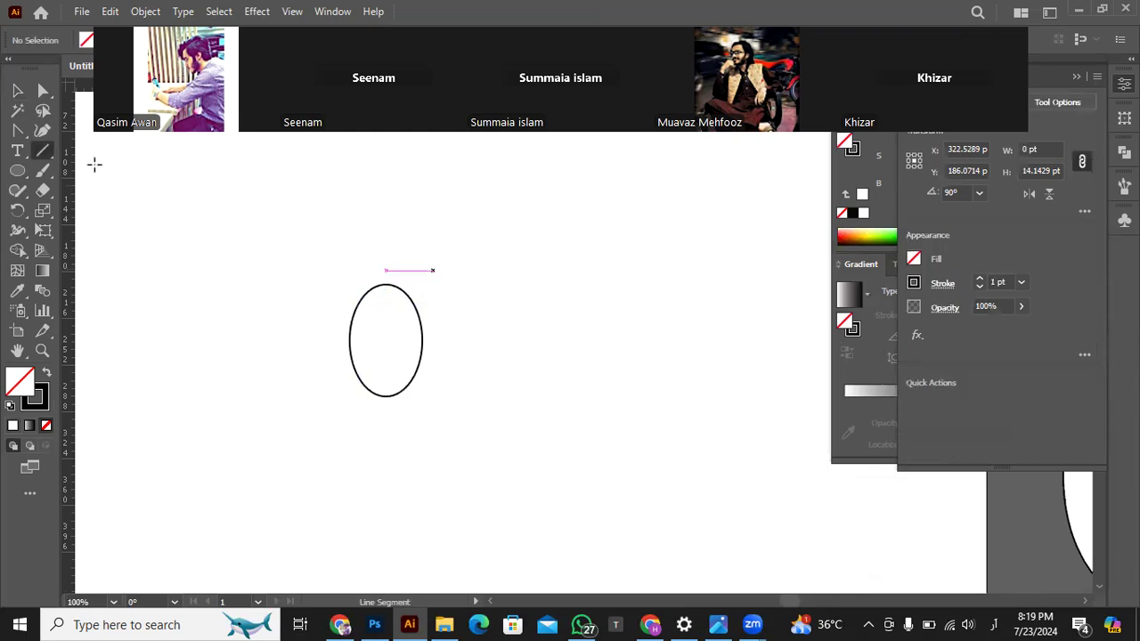
- Draw a curved stem about 7.7 pt wide and 16.7 pt high with the Arc tool, nudging it onto the ellipse's top center
{"action": "left_click", "coordinate": [52, 148]}
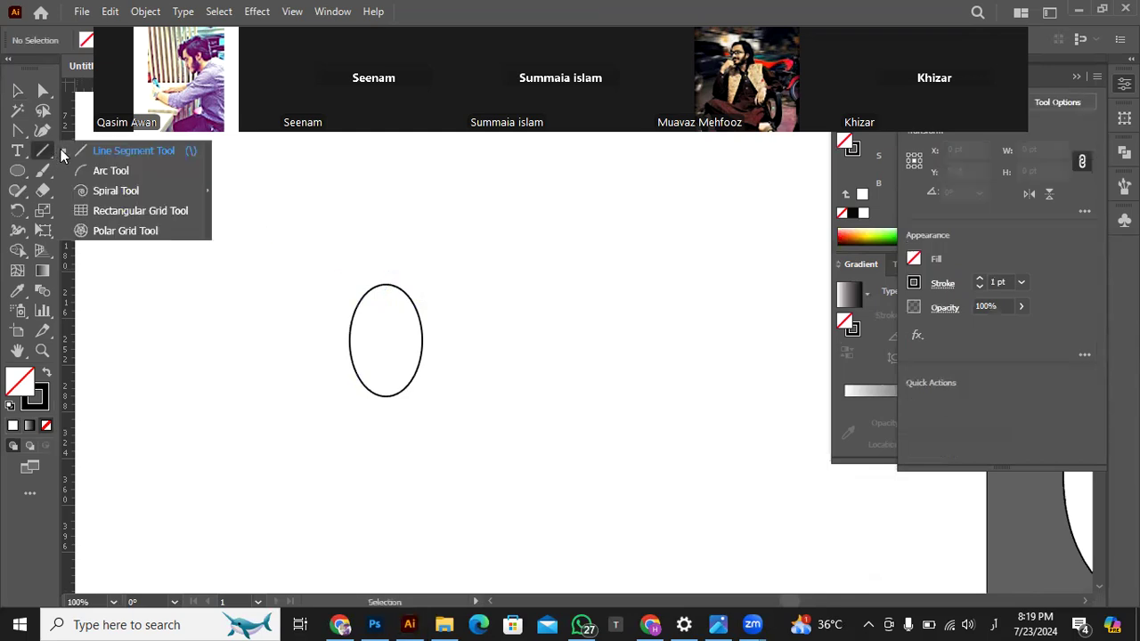
{"action": "left_click", "coordinate": [125, 172]}
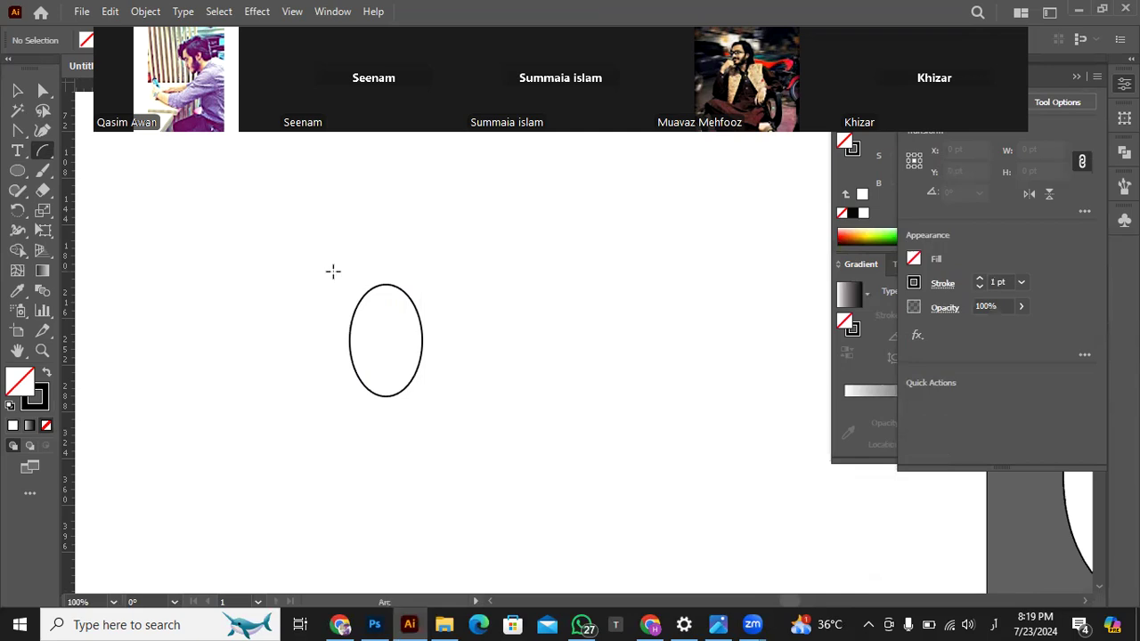
{"action": "scroll", "coordinate": [409, 303], "scroll_direction": "up", "scroll_amount": 2}
{"action": "left_click_drag", "start_coordinate": [351, 274], "coordinate": [372, 235]}
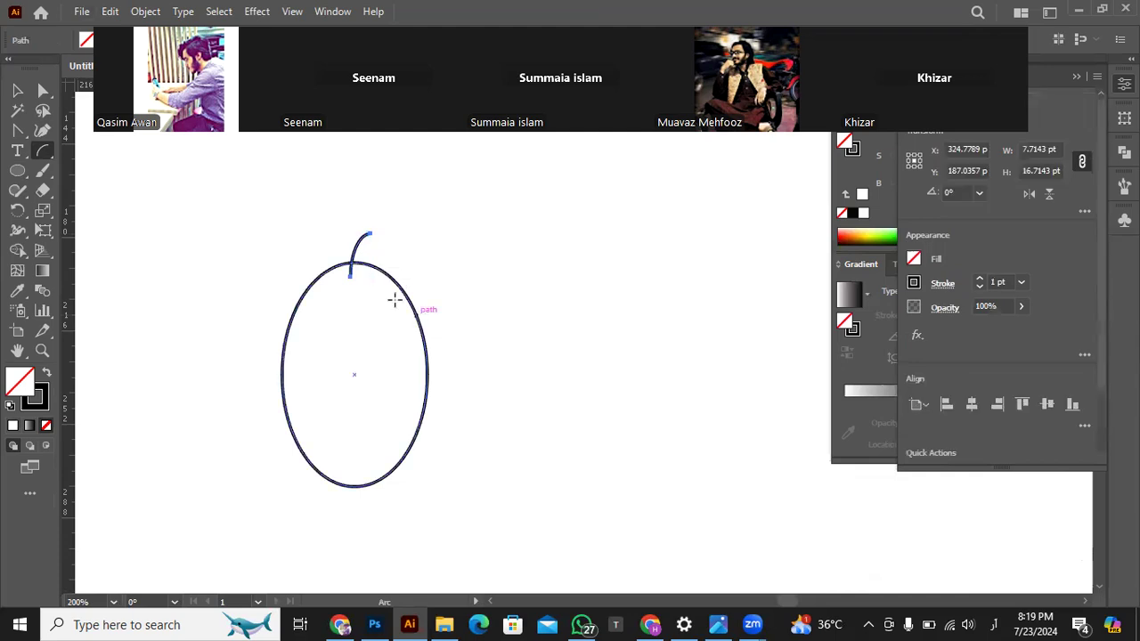
{"action": "left_click", "coordinate": [13, 89]}
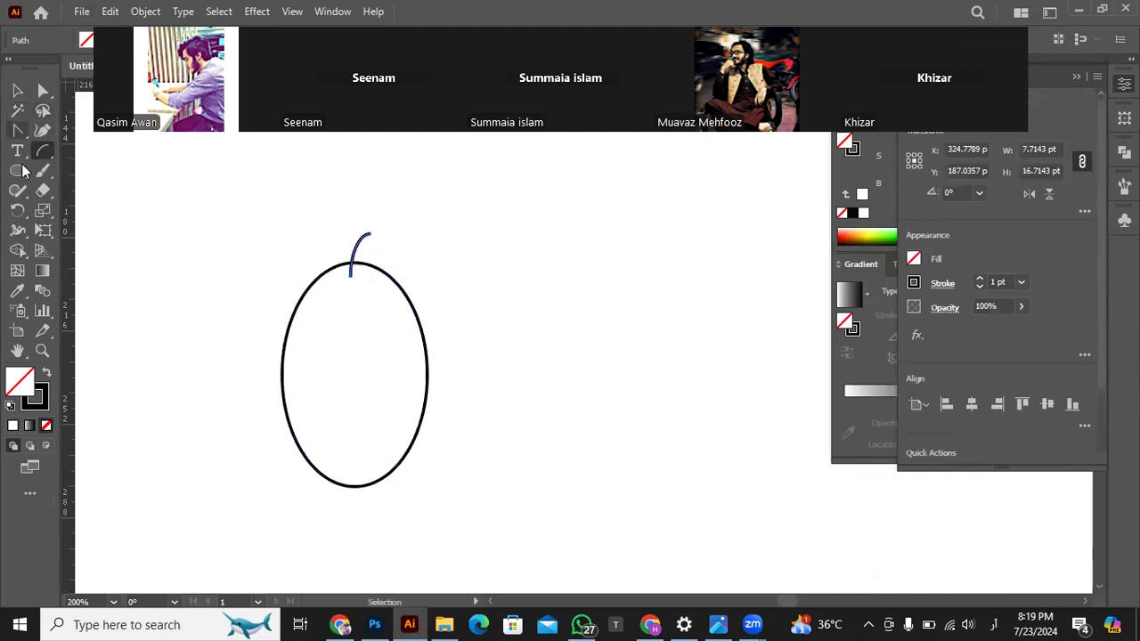
{"action": "key", "text": "Right"}
{"action": "key", "text": "Right"}
{"action": "key", "text": "Up"}
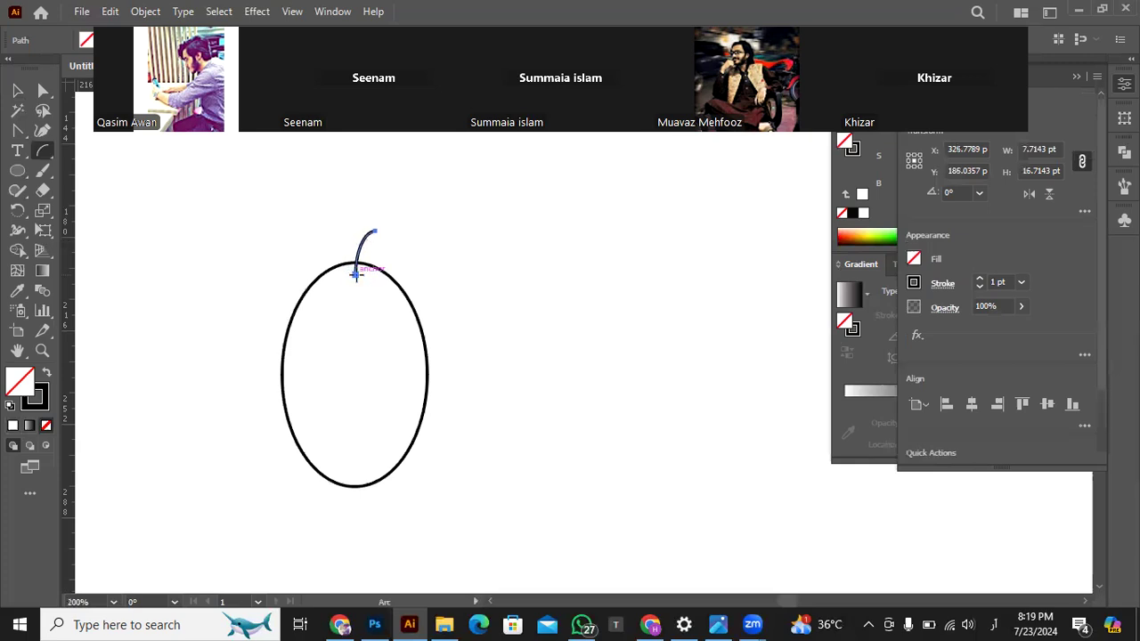
- Draw a small circle about 2.3 pt across around the stem's lower end and thin its stroke
{"action": "scroll", "coordinate": [356, 273], "scroll_direction": "up", "scroll_amount": 5}
{"action": "key", "text": "l"}
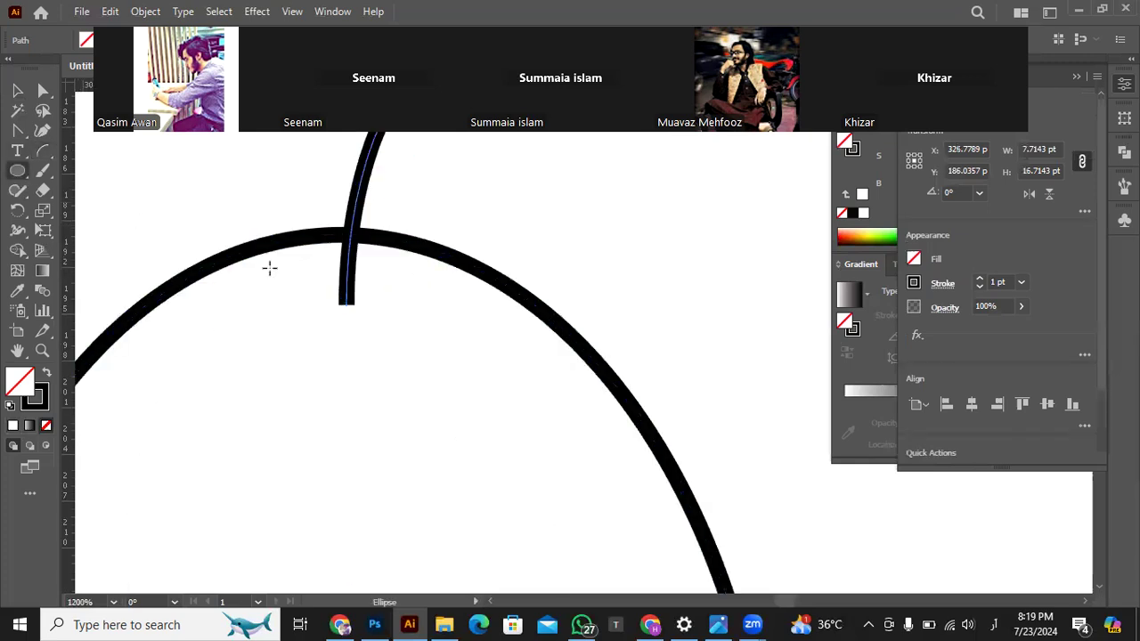
{"action": "left_click_drag", "start_coordinate": [346, 298], "coordinate": [352, 304]}
{"action": "left_click_drag", "start_coordinate": [355, 307], "coordinate": [366, 319]}
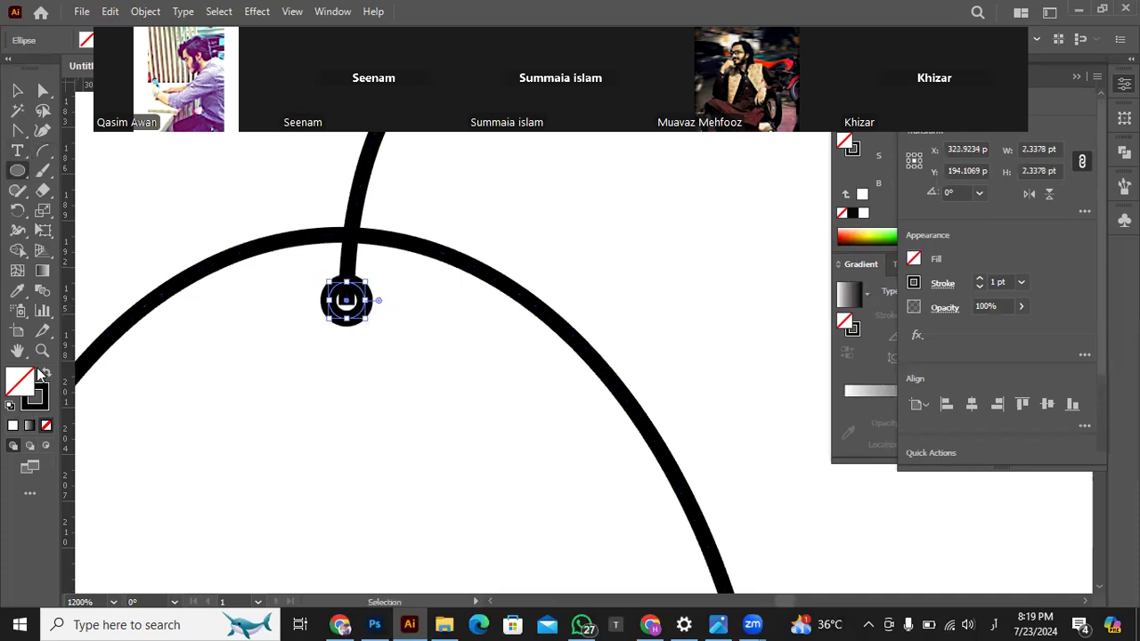
{"action": "left_click", "coordinate": [36, 392]}
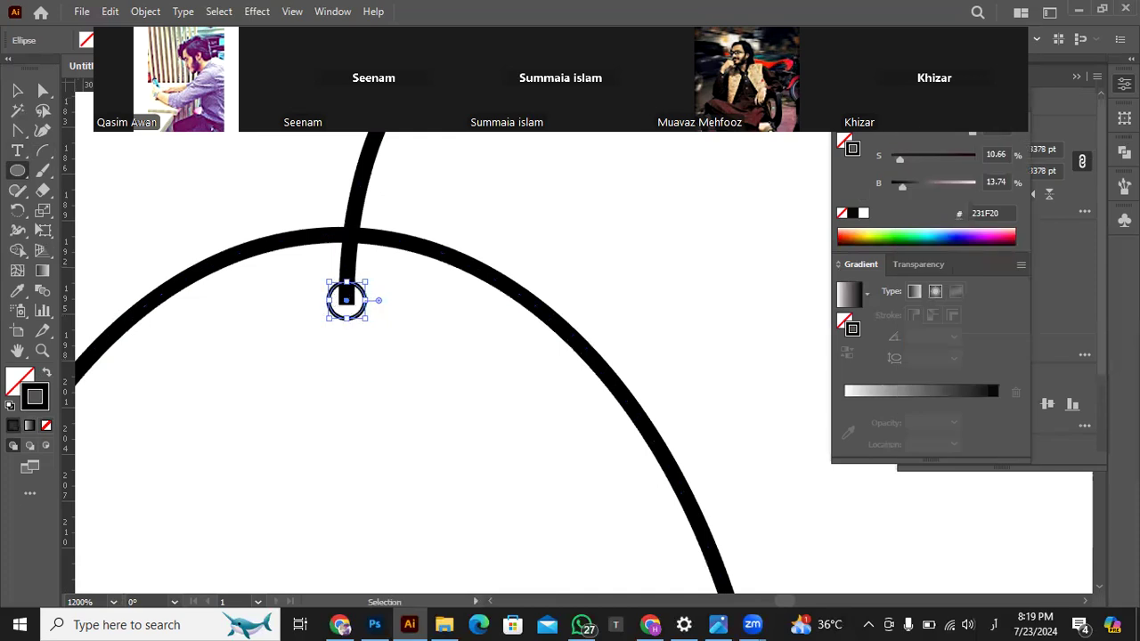
{"action": "left_click", "coordinate": [237, 140]}
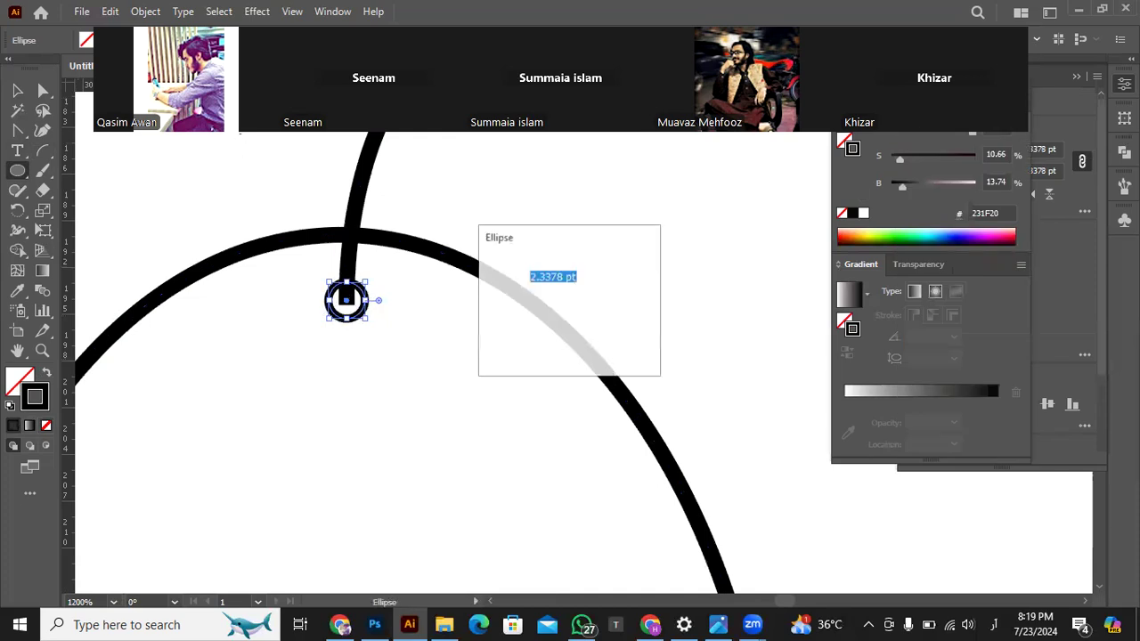
{"action": "key", "text": "Escape"}
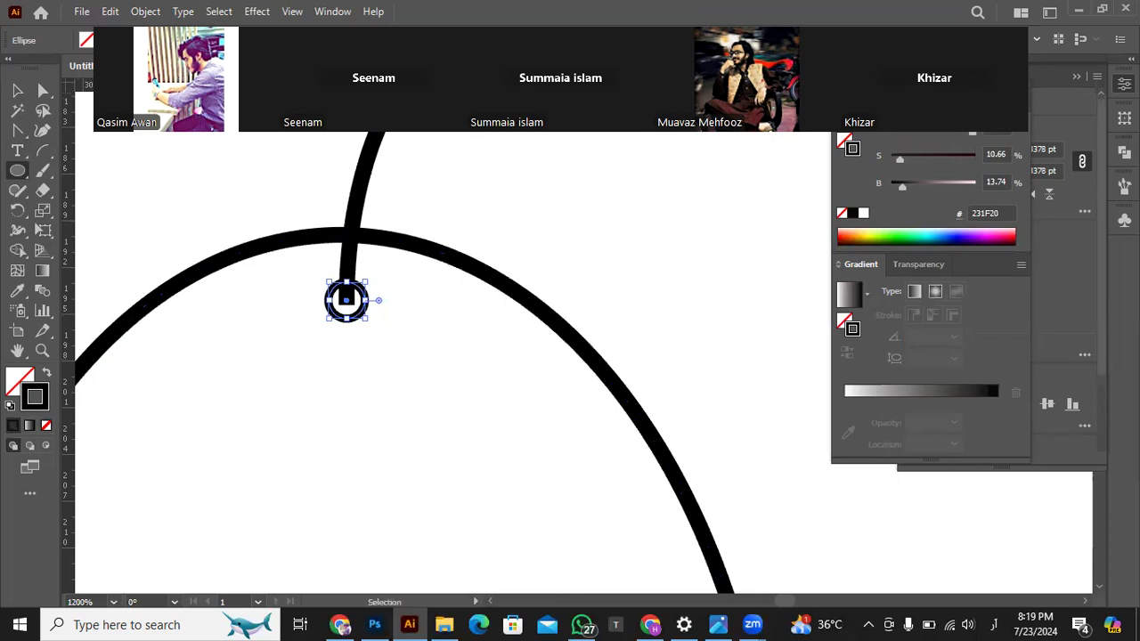
{"action": "left_click", "coordinate": [17, 90]}
{"action": "left_click", "coordinate": [151, 164]}
- Select the ellipse together with its stem and small circle, and group them into one fruit
{"action": "scroll", "coordinate": [151, 164], "scroll_direction": "down", "scroll_amount": 5}
{"action": "scroll", "coordinate": [361, 221], "scroll_direction": "left", "scroll_amount": 3}
{"action": "scroll", "coordinate": [415, 207], "scroll_direction": "down", "scroll_amount": 2}
{"action": "left_click_drag", "start_coordinate": [321, 159], "coordinate": [417, 310]}
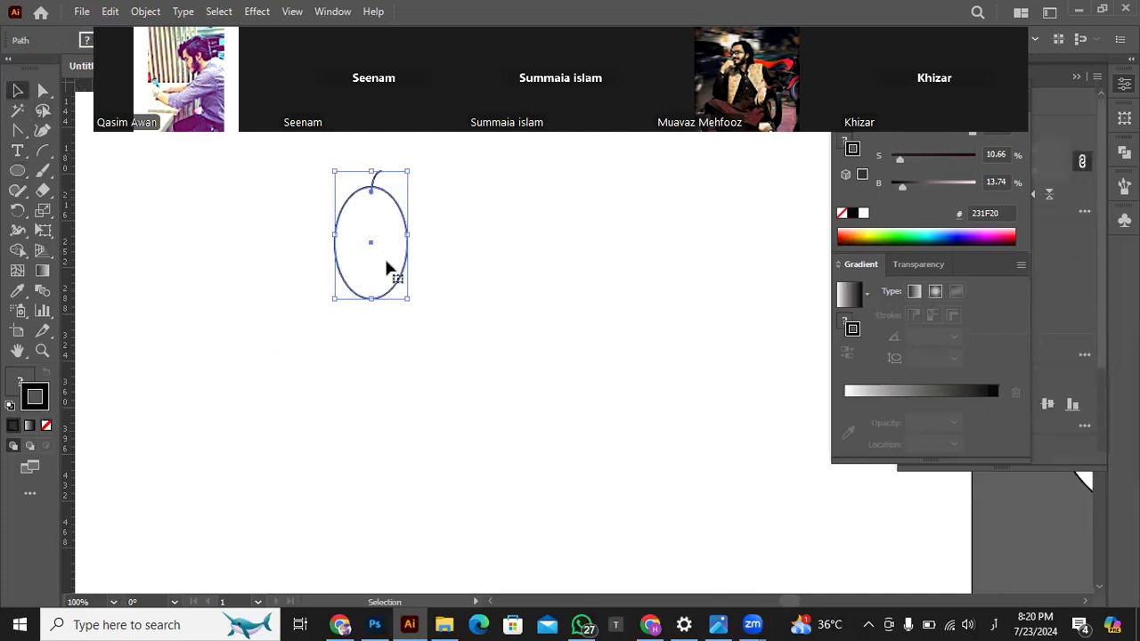
{"action": "left_click", "coordinate": [387, 267]}
{"action": "scroll", "coordinate": [368, 262], "scroll_direction": "up", "scroll_amount": 1}
{"action": "left_click", "coordinate": [356, 304]}
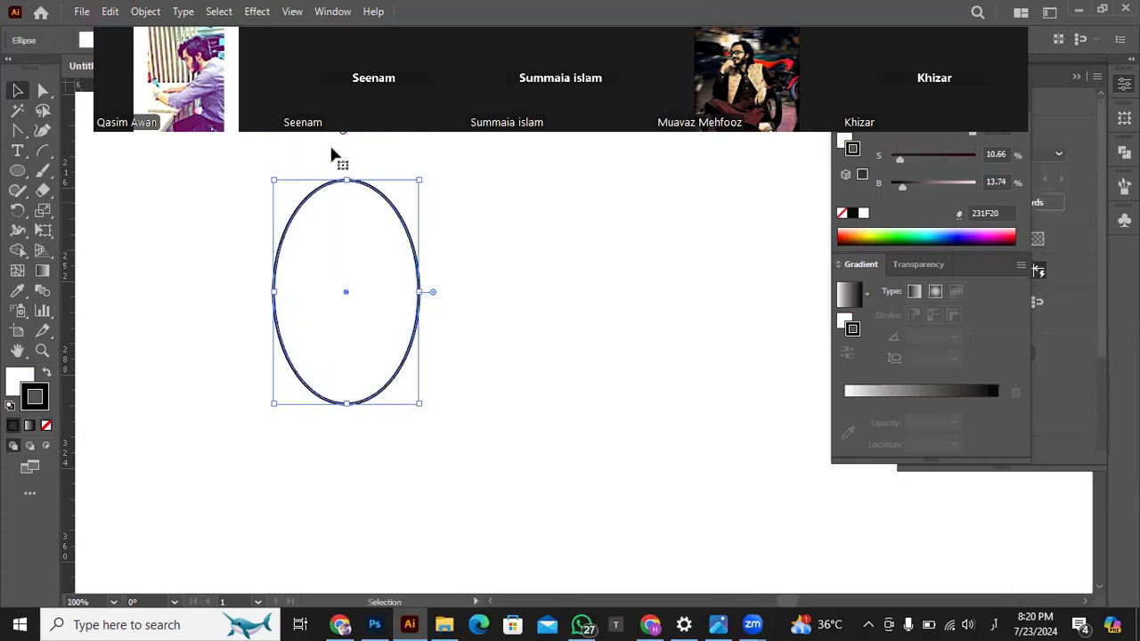
{"action": "scroll", "coordinate": [374, 178], "scroll_direction": "down", "scroll_amount": 2}
{"action": "scroll", "coordinate": [405, 196], "scroll_direction": "down", "scroll_amount": 1}
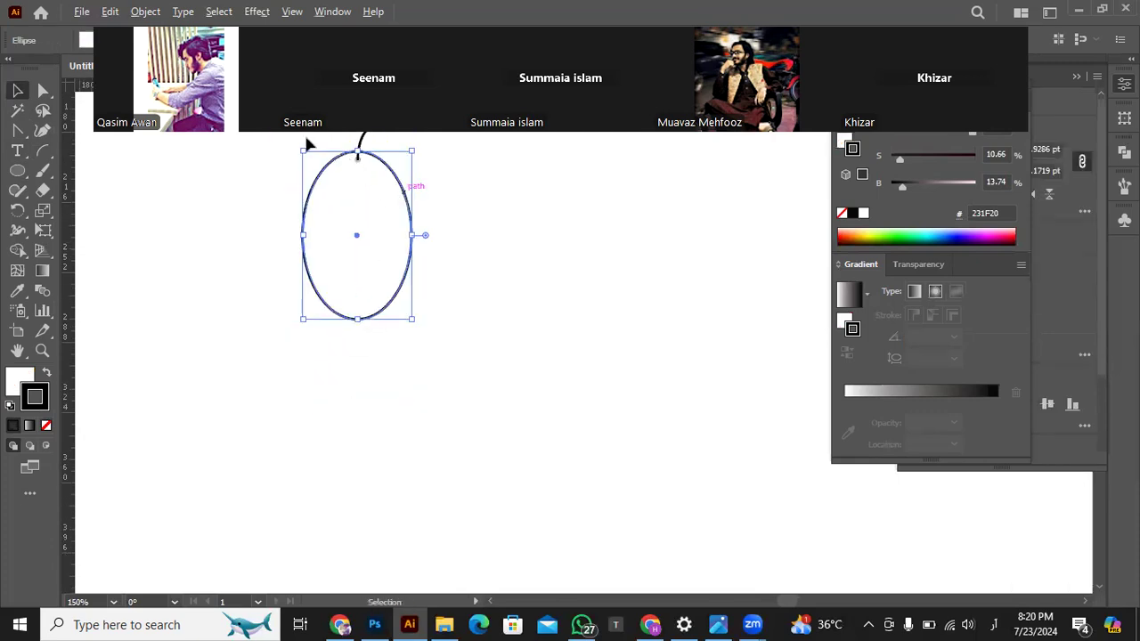
{"action": "left_click", "coordinate": [413, 356]}
{"action": "right_click", "coordinate": [374, 243]}
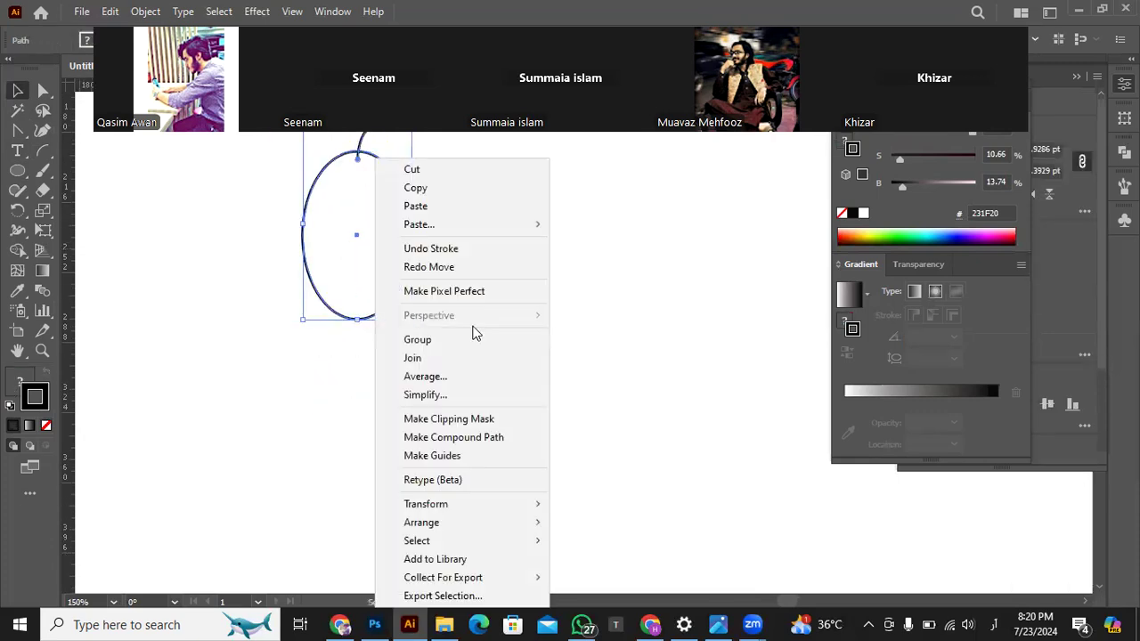
{"action": "left_click", "coordinate": [463, 341]}
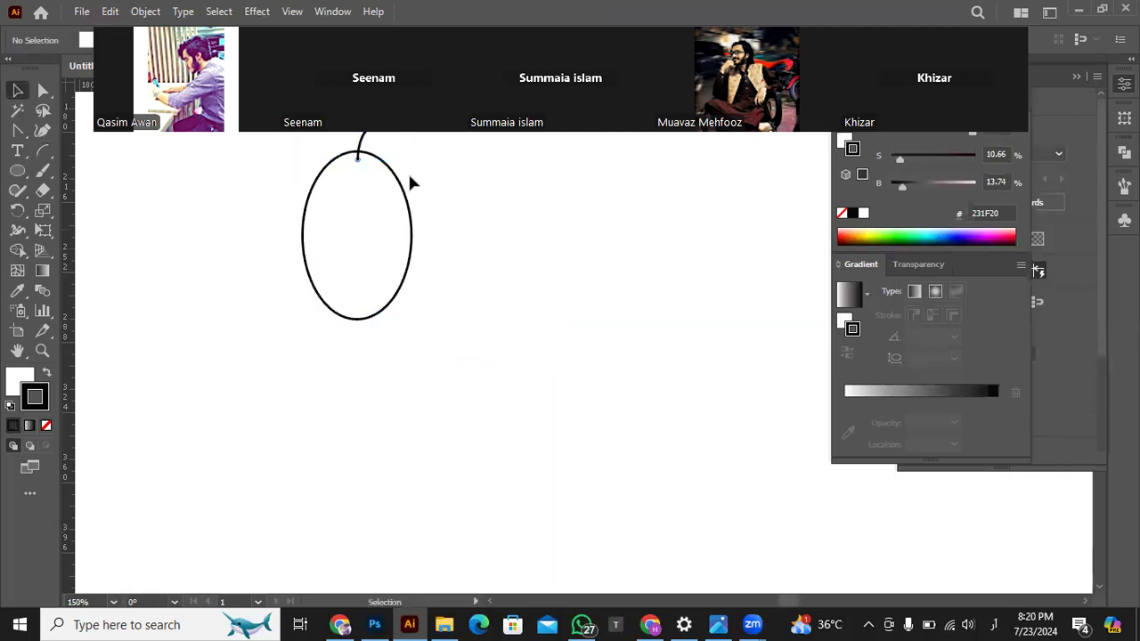
- Duplicate the fruit group twice, placing one copy on each side of the original
{"action": "left_click_drag", "start_coordinate": [365, 234], "coordinate": [473, 238]}
{"action": "left_click_drag", "start_coordinate": [383, 260], "coordinate": [237, 249]}
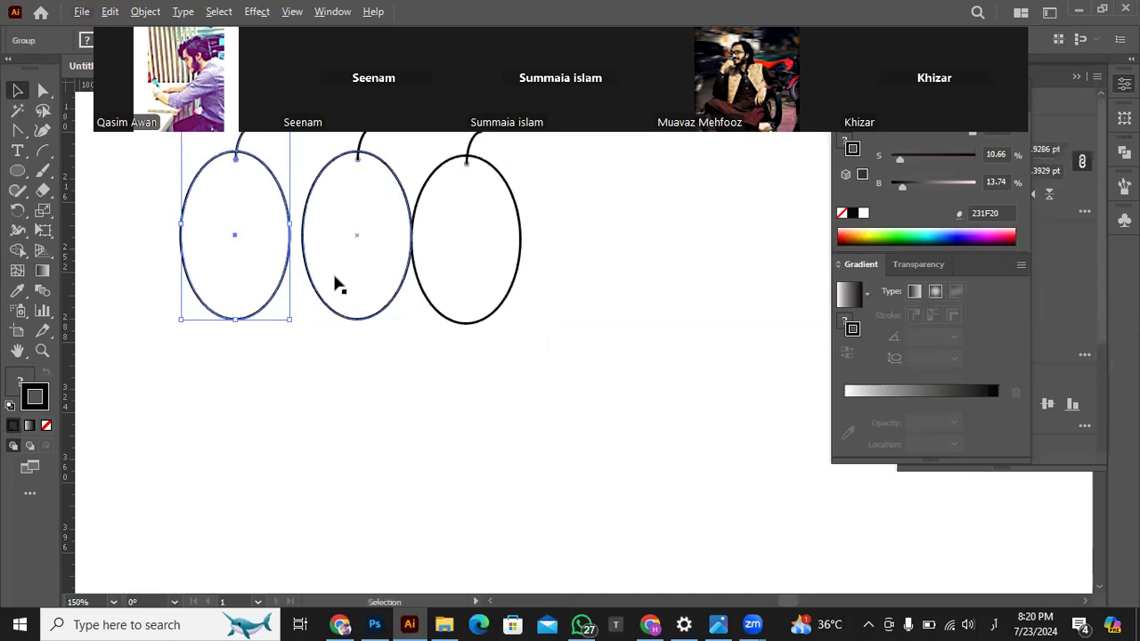
{"action": "scroll", "coordinate": [337, 284], "scroll_direction": "down", "scroll_amount": 1}
- Tilt the two outer fruit copies outward and overlap them on the middle fruit so the stems meet
{"action": "left_click_drag", "start_coordinate": [400, 231], "coordinate": [494, 280]}
{"action": "left_click_drag", "start_coordinate": [424, 268], "coordinate": [398, 260]}
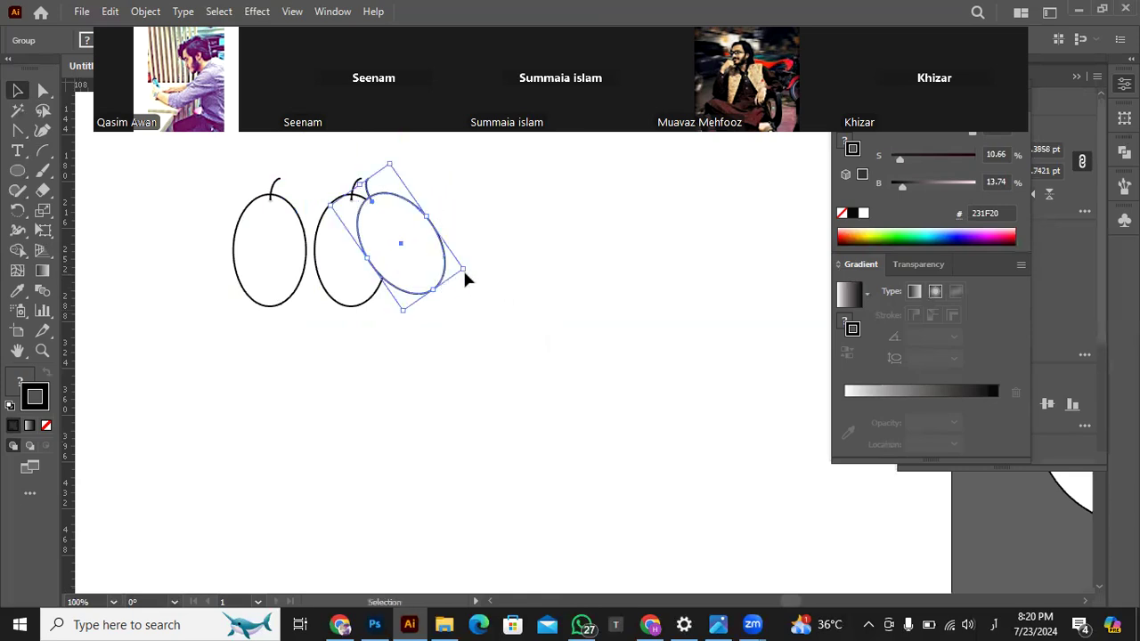
{"action": "left_click_drag", "start_coordinate": [471, 264], "coordinate": [433, 260]}
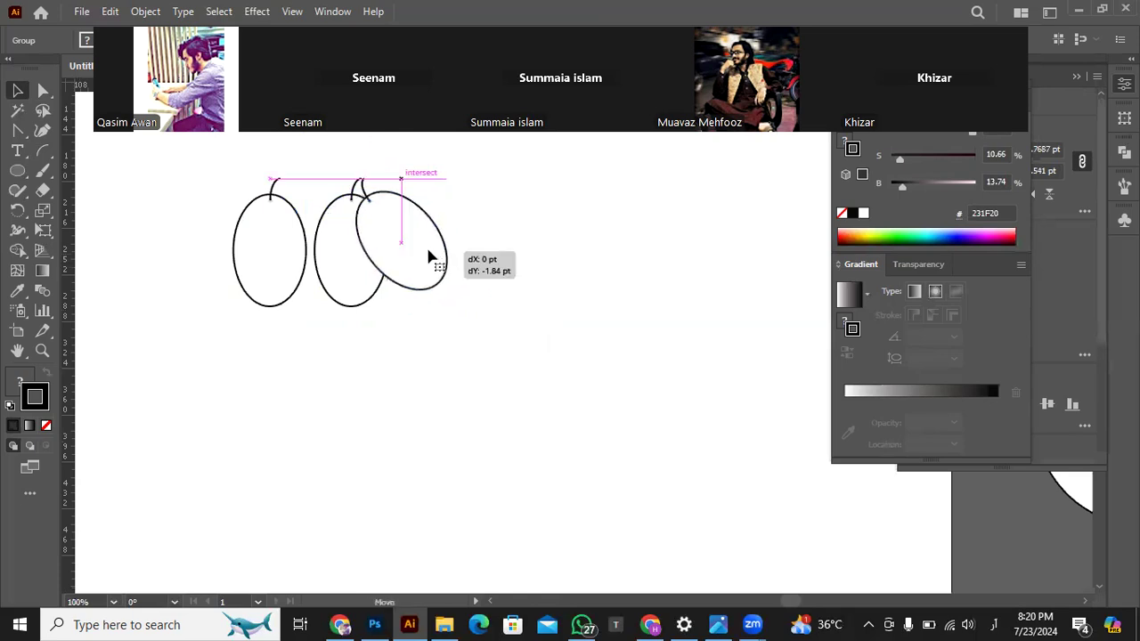
{"action": "left_click", "coordinate": [299, 280]}
{"action": "left_click_drag", "start_coordinate": [309, 315], "coordinate": [276, 267]}
{"action": "left_click", "coordinate": [370, 338]}
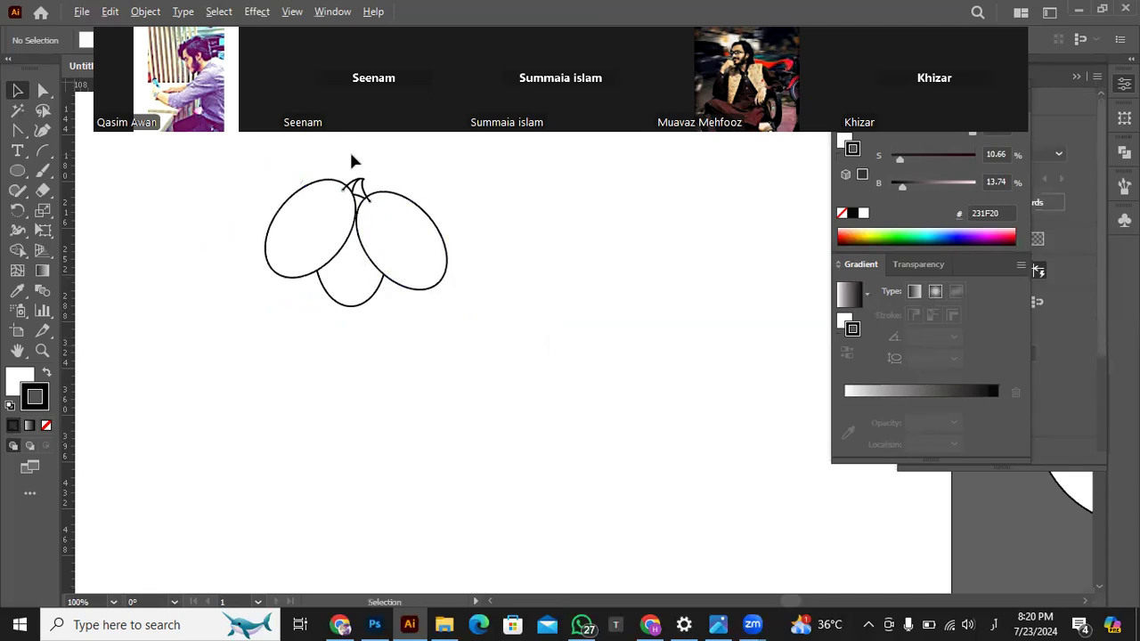
{"action": "scroll", "coordinate": [352, 162], "scroll_direction": "up", "scroll_amount": 3}
{"action": "left_click_drag", "start_coordinate": [468, 374], "coordinate": [464, 378]}
{"action": "scroll", "coordinate": [465, 383], "scroll_direction": "down", "scroll_amount": 5}
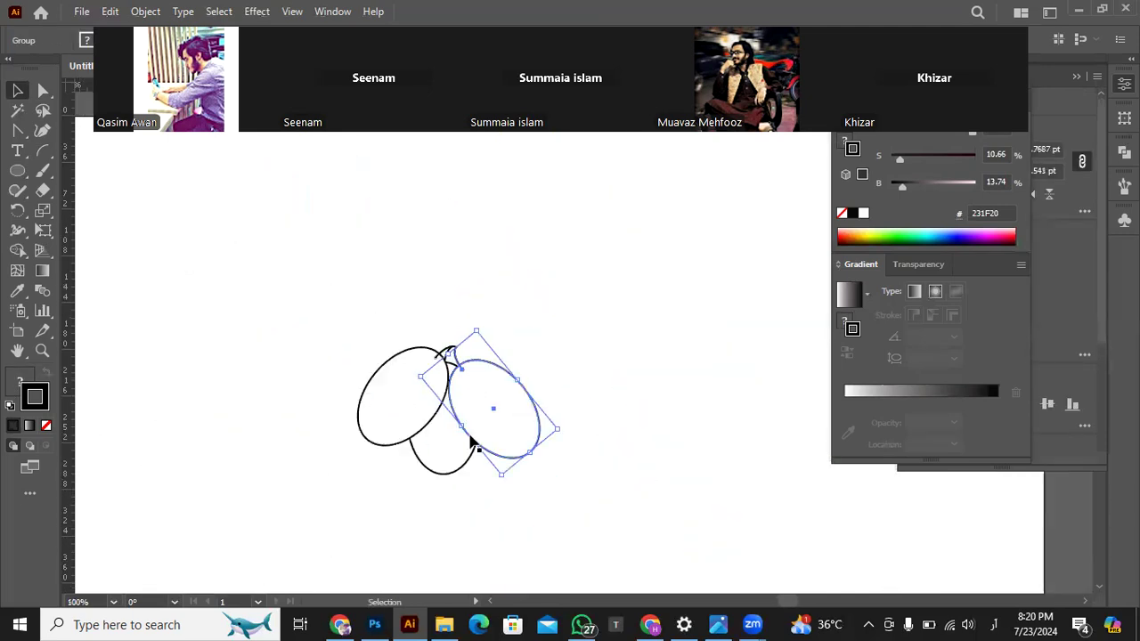
{"action": "scroll", "coordinate": [450, 441], "scroll_direction": "up", "scroll_amount": 4}
{"action": "left_click", "coordinate": [429, 434]}
{"action": "scroll", "coordinate": [428, 433], "scroll_direction": "down", "scroll_amount": 3}
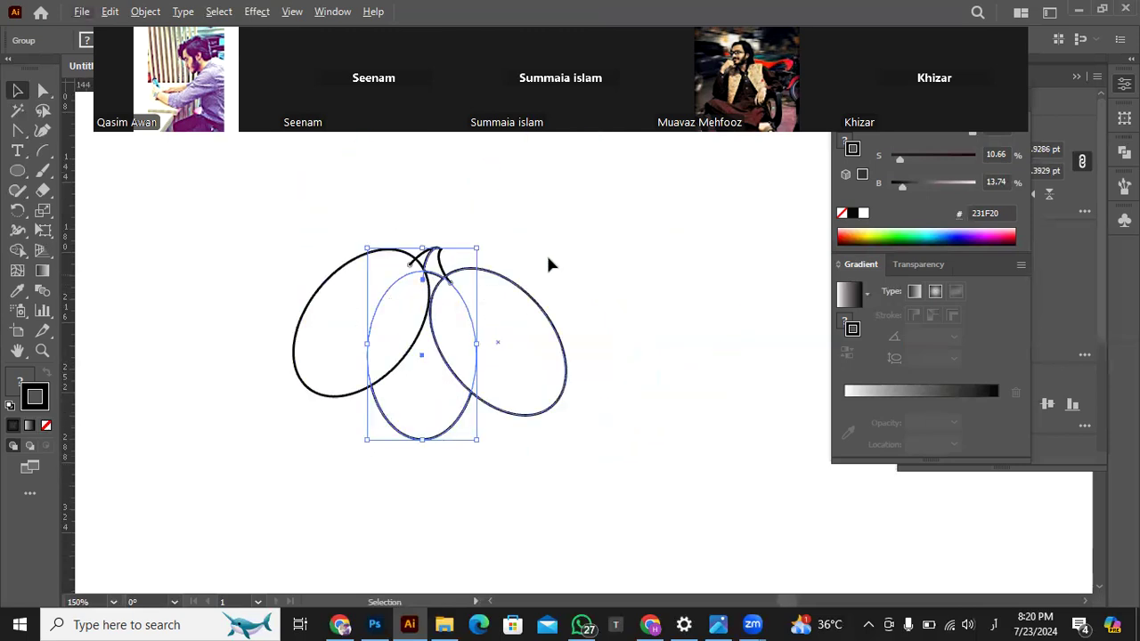
{"action": "left_click", "coordinate": [575, 422]}
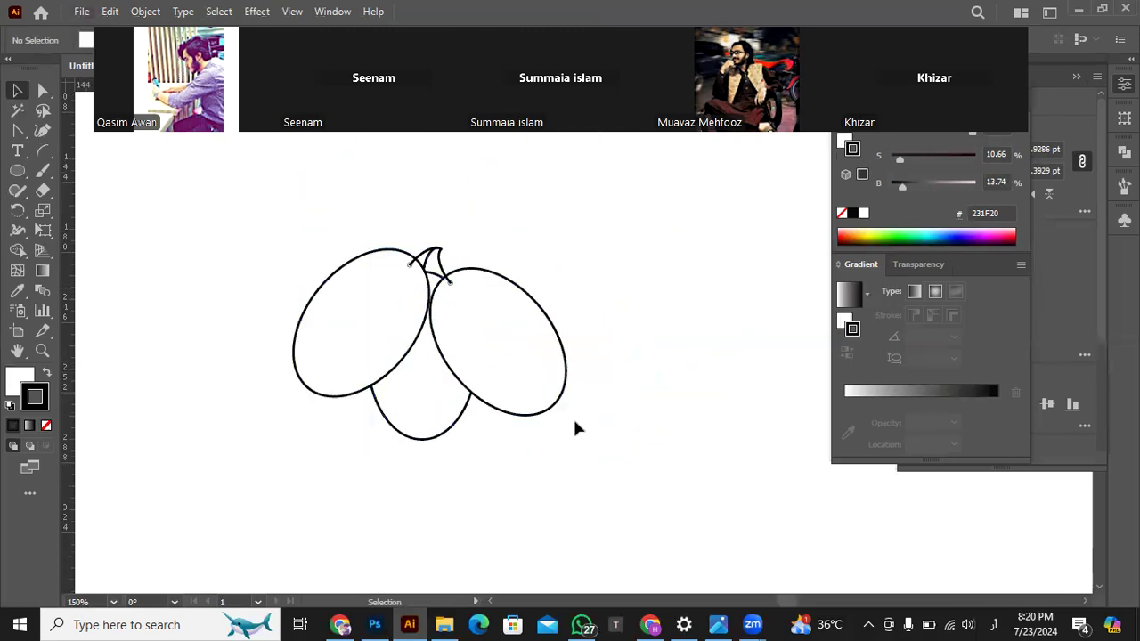
- Bring the middle fruit to the front of the two tilted outer fruits
{"action": "left_click", "coordinate": [427, 414]}
{"action": "right_click", "coordinate": [426, 415]}
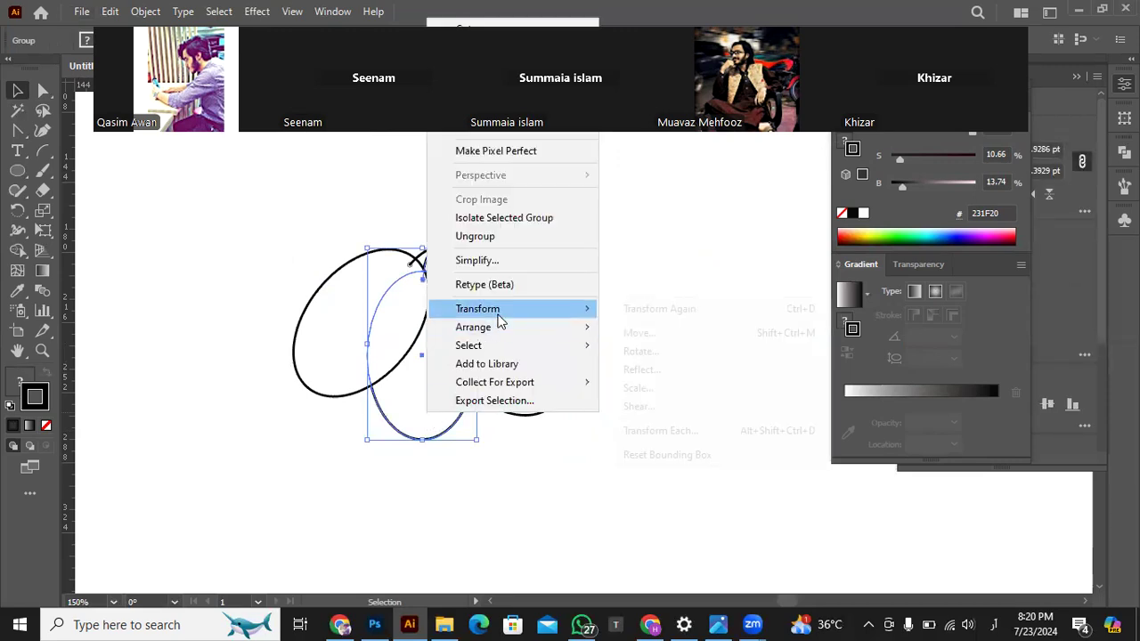
{"action": "mouse_move", "coordinate": [502, 327]}
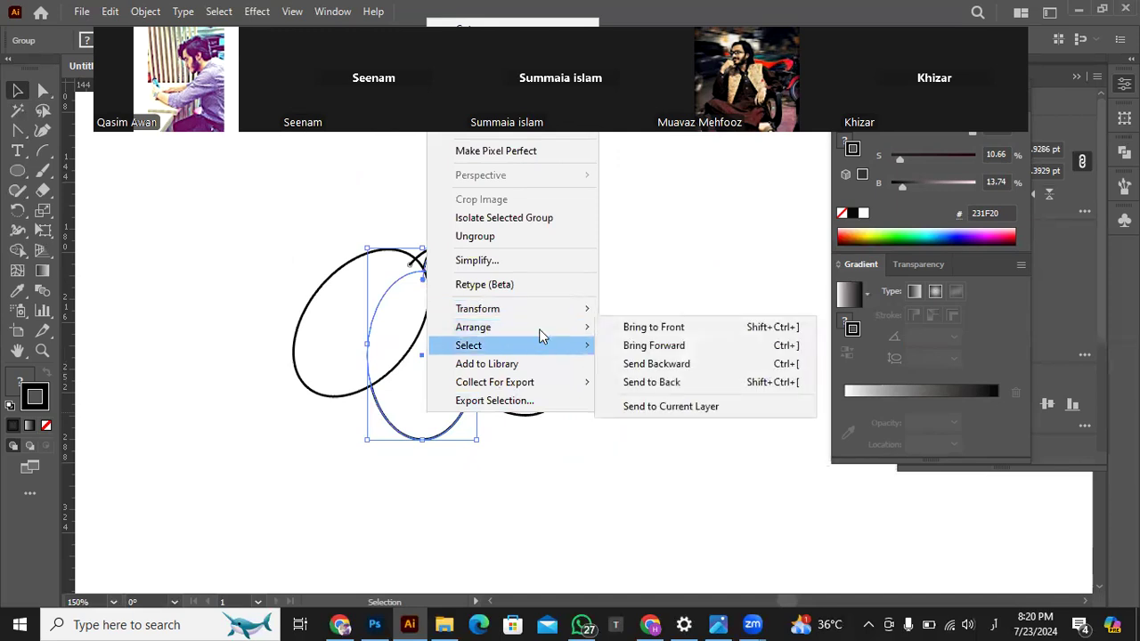
{"action": "mouse_move", "coordinate": [579, 327]}
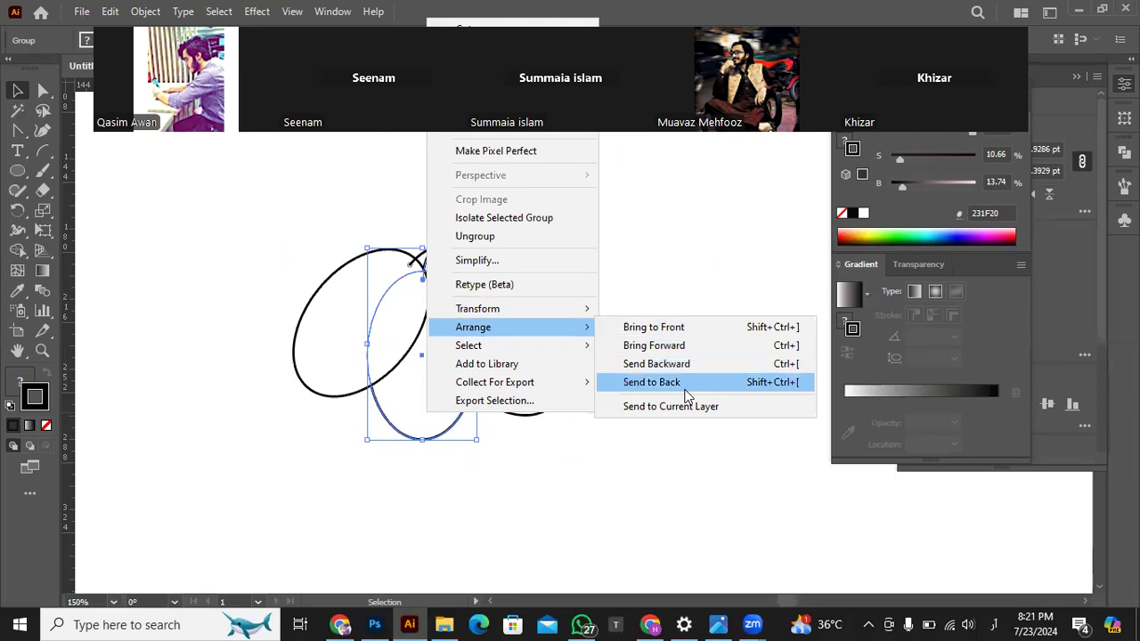
{"action": "left_click", "coordinate": [538, 487]}
{"action": "left_click", "coordinate": [400, 423]}
{"action": "right_click", "coordinate": [400, 423]}
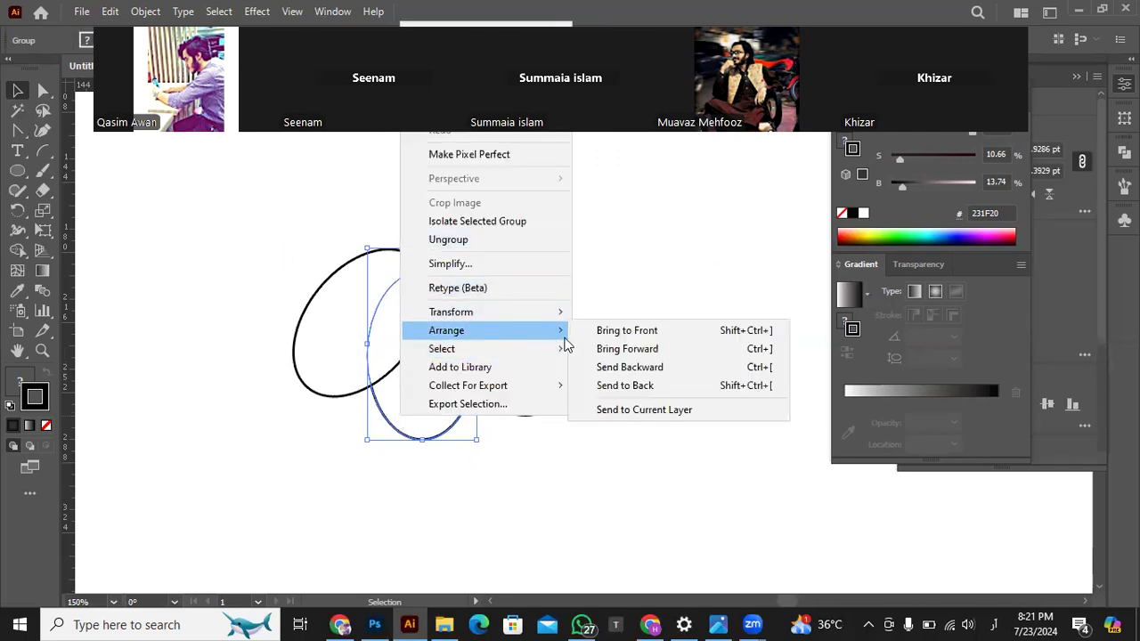
{"action": "left_click", "coordinate": [594, 332]}
{"action": "left_click", "coordinate": [323, 265]}
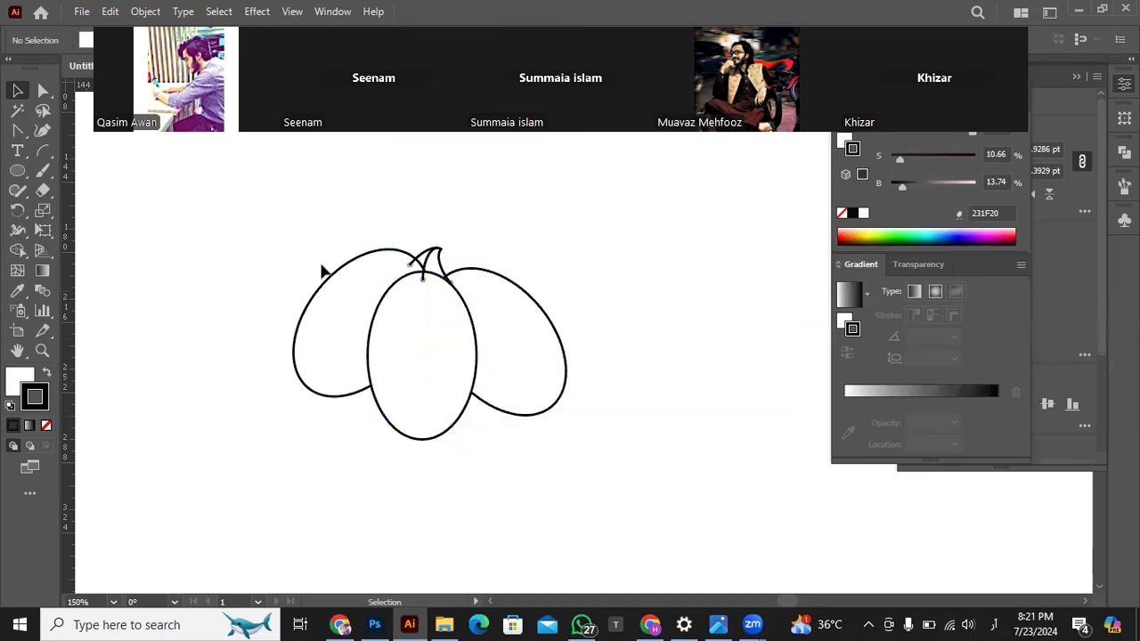
- Group the three fruits and place a tilted duplicate of the group beside it, overlapping the original
{"action": "left_click", "coordinate": [533, 320]}
{"action": "scroll", "coordinate": [533, 325], "scroll_direction": "up", "scroll_amount": 1}
{"action": "scroll", "coordinate": [533, 326], "scroll_direction": "down", "scroll_amount": 1}
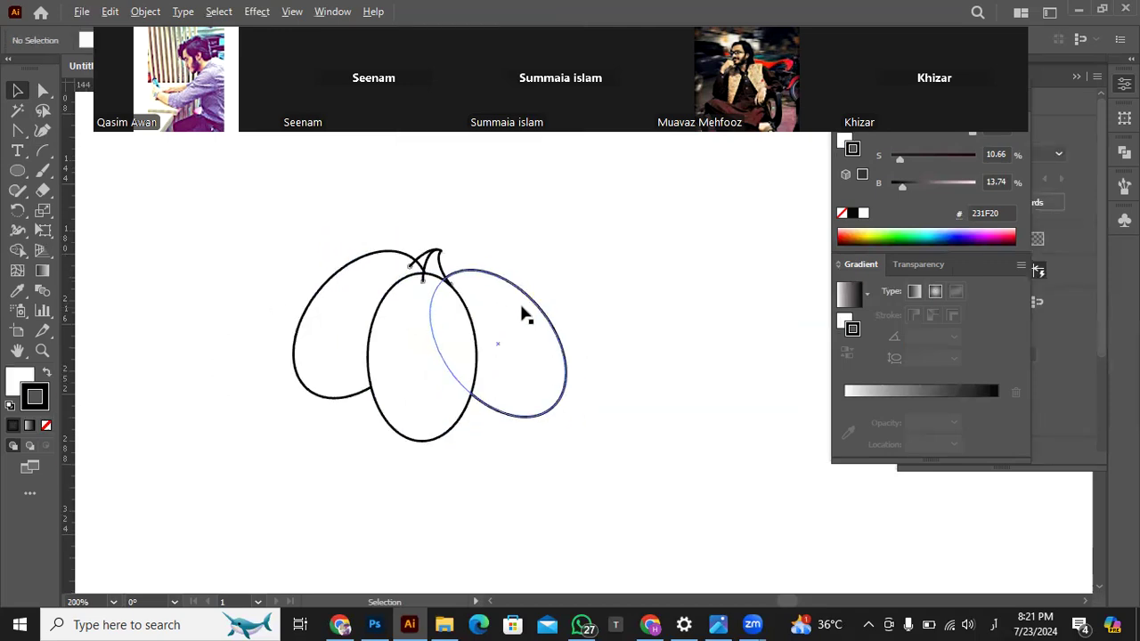
{"action": "scroll", "coordinate": [533, 325], "scroll_direction": "down", "scroll_amount": 1}
{"action": "left_click", "coordinate": [436, 254]}
{"action": "left_click_drag", "start_coordinate": [334, 240], "coordinate": [549, 386]}
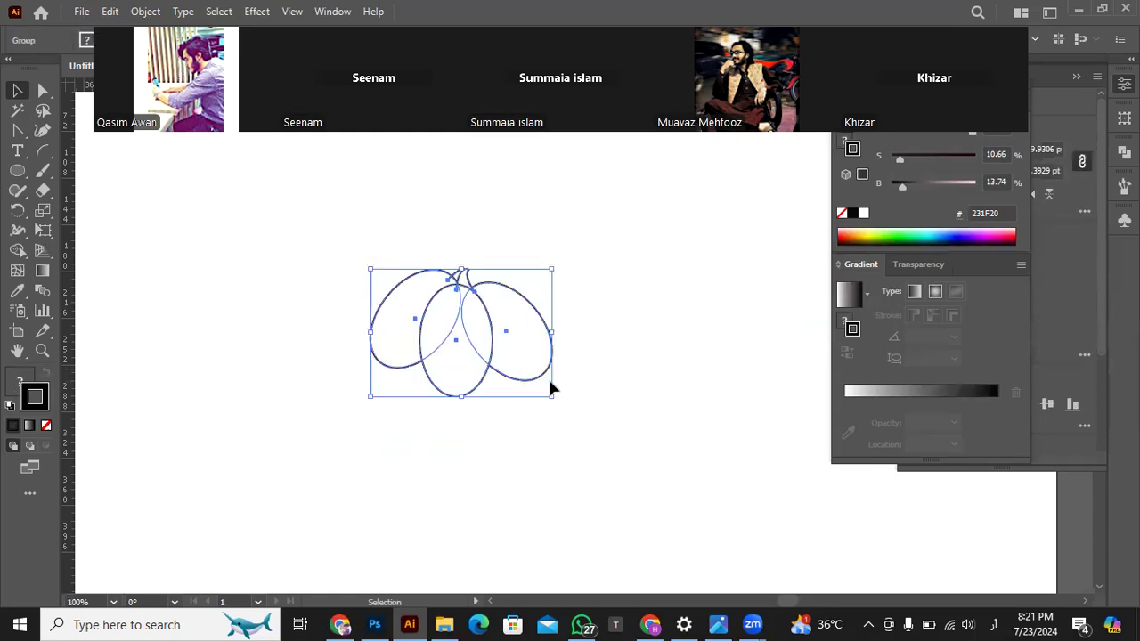
{"action": "key", "text": "ctrl"}
{"action": "left_click_drag", "start_coordinate": [530, 374], "coordinate": [644, 325]}
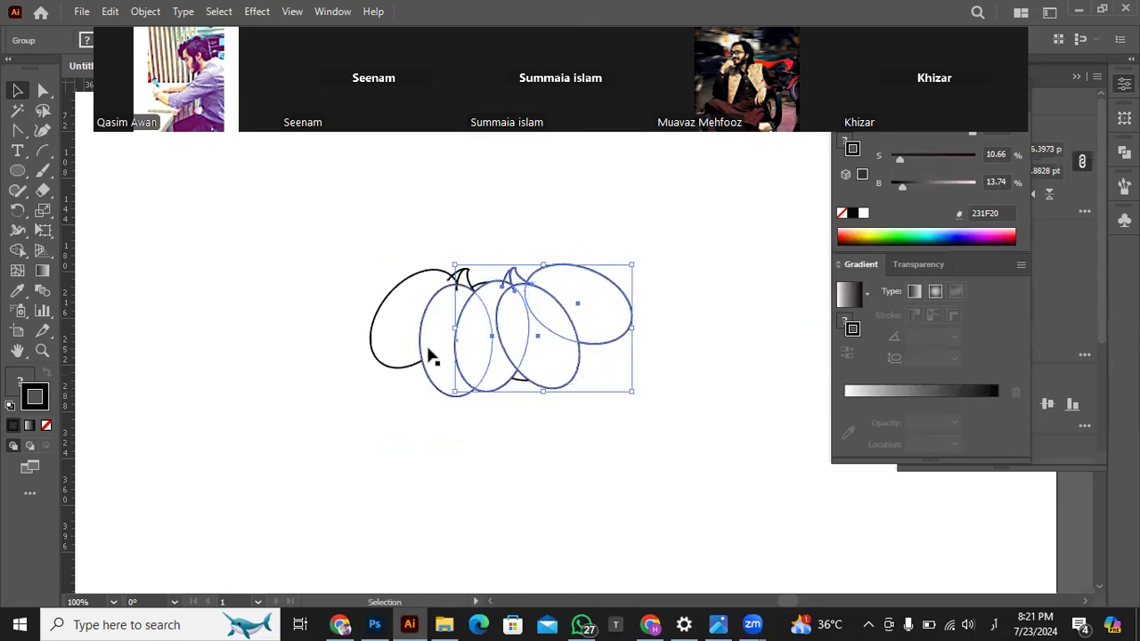
- Rotate and shift both three-fruit groups so they fan outward in opposite directions with their stems close together
{"action": "left_click", "coordinate": [431, 373]}
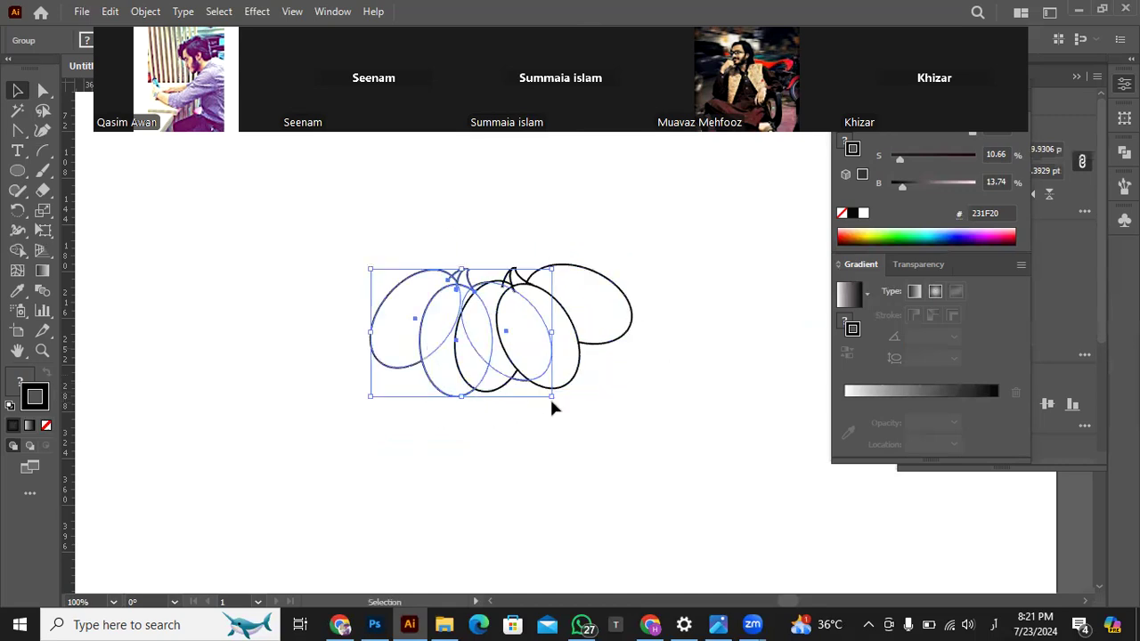
{"action": "mouse_move", "coordinate": [553, 401]}
{"action": "left_mouse_down"}
{"action": "mouse_move", "coordinate": [535, 433]}
{"action": "mouse_move", "coordinate": [550, 421]}
{"action": "left_mouse_up"}
{"action": "left_click_drag", "start_coordinate": [575, 338], "coordinate": [554, 338]}
{"action": "mouse_move", "coordinate": [606, 404]}
{"action": "left_mouse_down"}
{"action": "mouse_move", "coordinate": [620, 382]}
{"action": "mouse_move", "coordinate": [622, 397]}
{"action": "left_mouse_up"}
{"action": "left_click_drag", "start_coordinate": [553, 361], "coordinate": [546, 342]}
{"action": "left_click", "coordinate": [415, 358]}
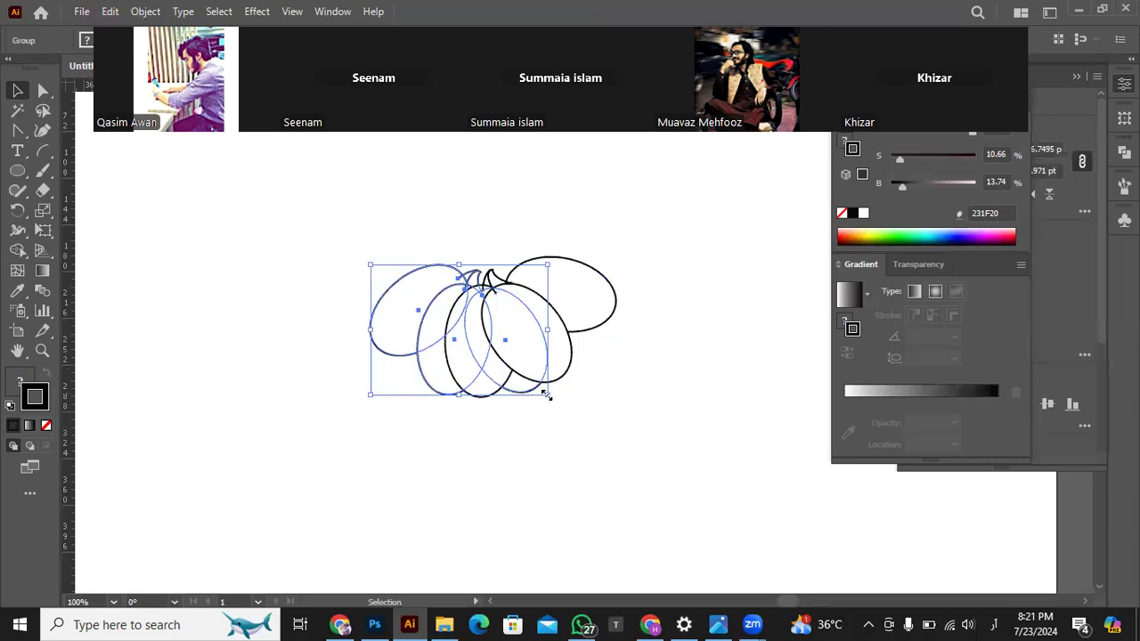
{"action": "left_click_drag", "start_coordinate": [549, 395], "coordinate": [538, 403]}
{"action": "left_click_drag", "start_coordinate": [458, 360], "coordinate": [456, 366]}
- Nudge the front three-fruit group slightly left and down so its stems line up with those of the rear group
{"action": "scroll", "coordinate": [533, 358], "scroll_direction": "up", "scroll_amount": 3}
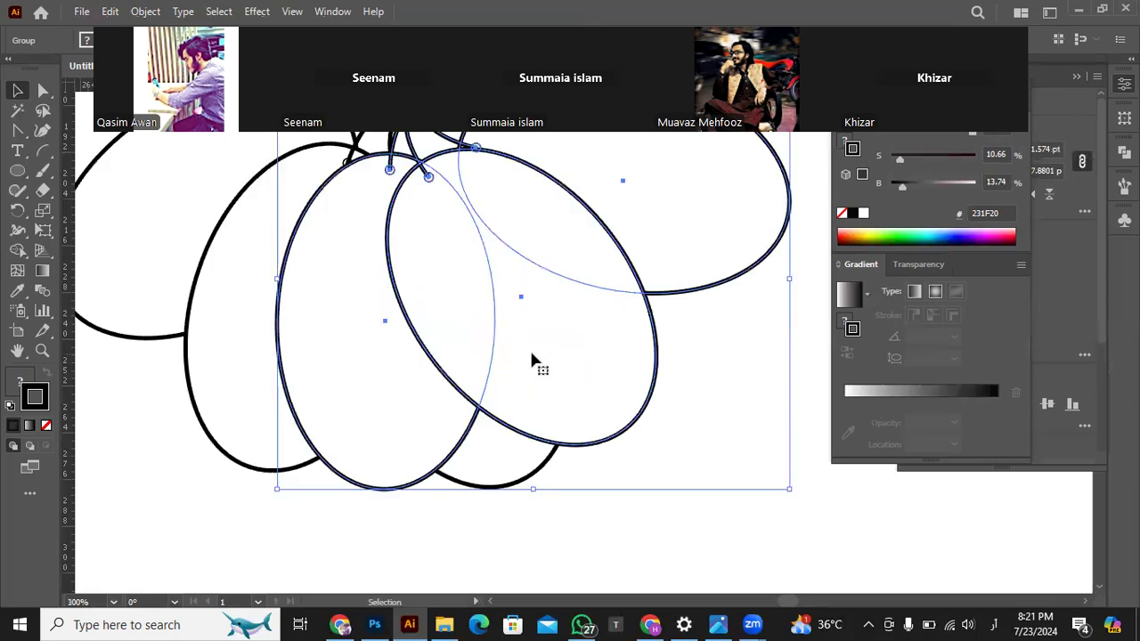
{"action": "key", "text": "Left"}
{"action": "key", "text": "Left"}
{"action": "key", "text": "Left"}
{"action": "key", "text": "Left"}
{"action": "key", "text": "Left"}
{"action": "key", "text": "Down"}
{"action": "key", "text": "Down"}
{"action": "key", "text": "Down"}
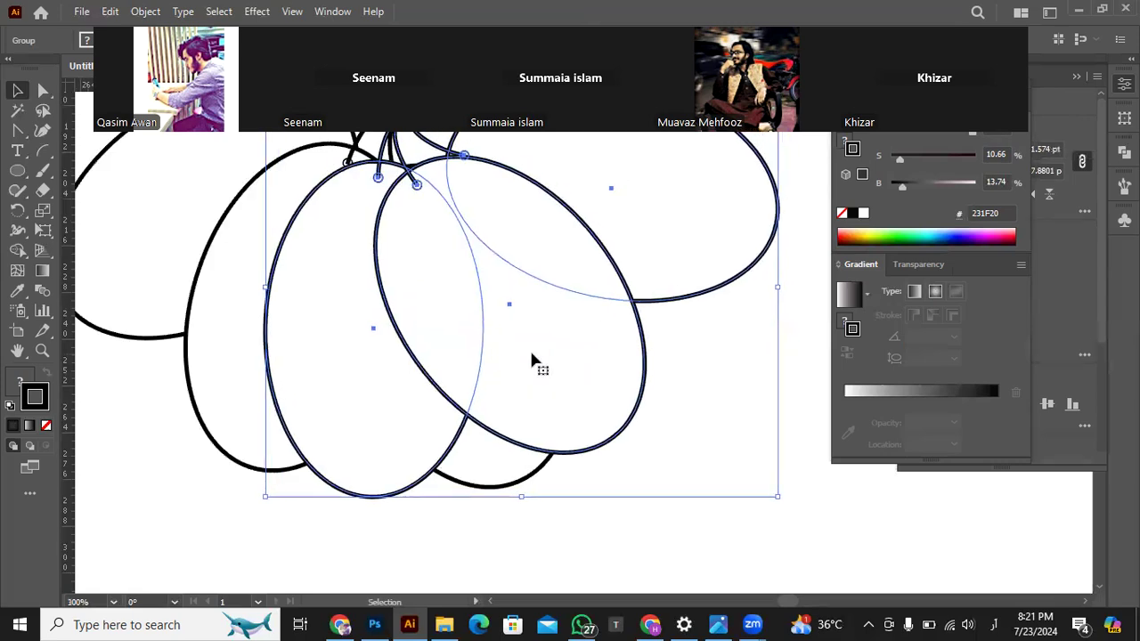
{"action": "scroll", "coordinate": [537, 401], "scroll_direction": "down", "scroll_amount": 4}
{"action": "left_click", "coordinate": [547, 521]}
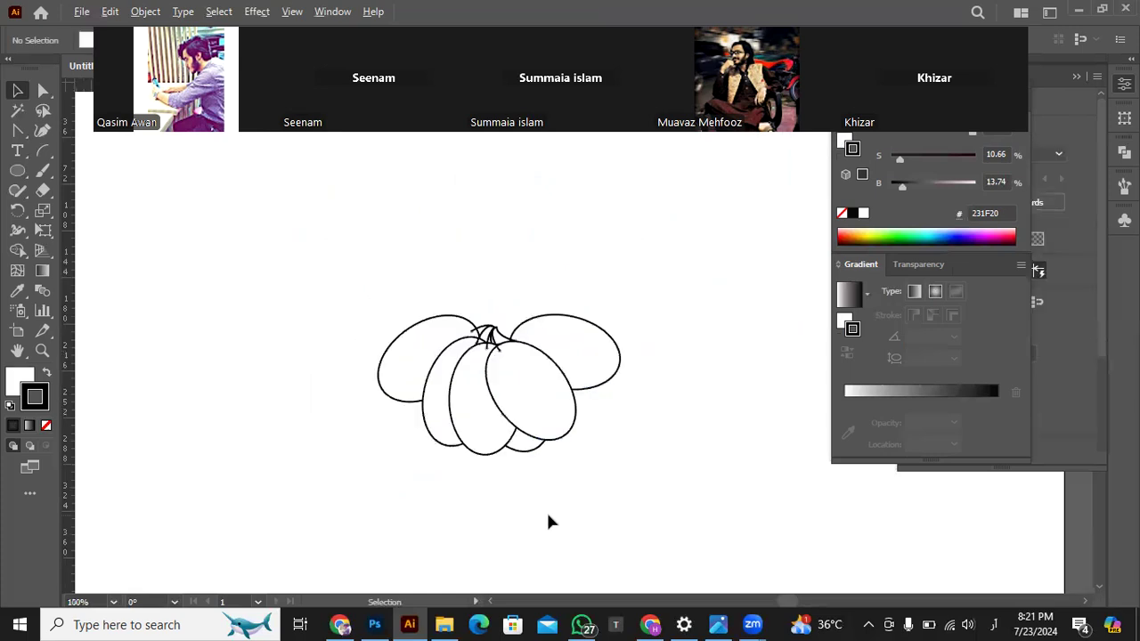
- Duplicate both fruit groups below the originals as a second tier and scale the copy down slightly
{"action": "left_click_drag", "start_coordinate": [612, 288], "coordinate": [418, 392]}
{"action": "left_click_drag", "start_coordinate": [512, 399], "coordinate": [502, 516]}
{"action": "left_click_drag", "start_coordinate": [603, 561], "coordinate": [576, 546]}
{"action": "left_click_drag", "start_coordinate": [489, 512], "coordinate": [499, 509]}
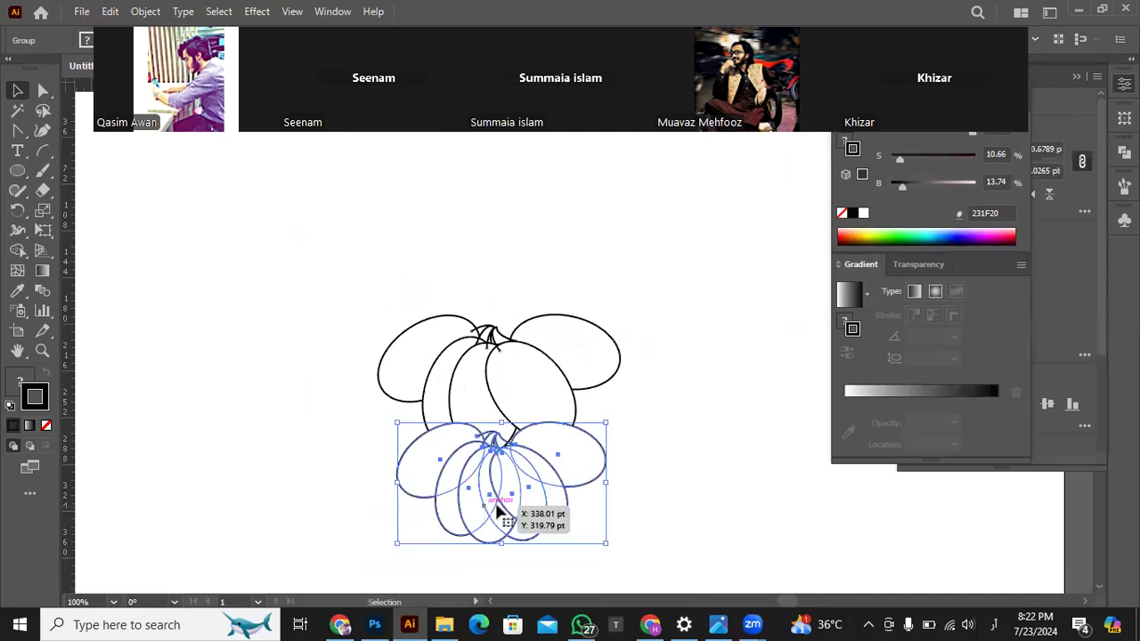
- Send the second tier of fruits to the back, behind the top tier
{"action": "right_click", "coordinate": [664, 499]}
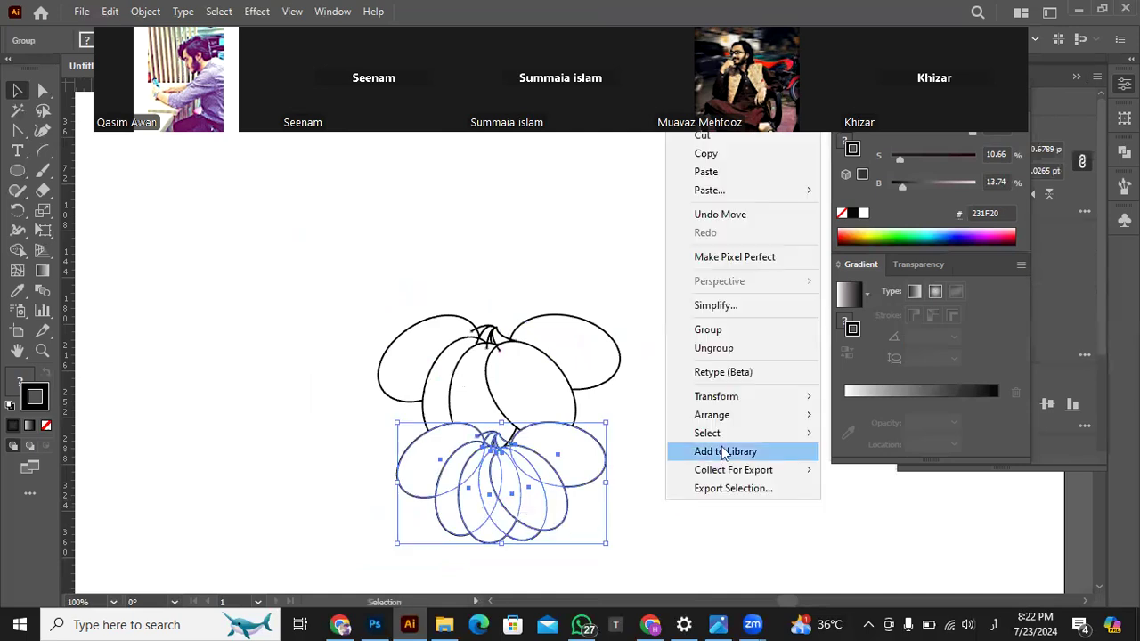
{"action": "mouse_move", "coordinate": [728, 419]}
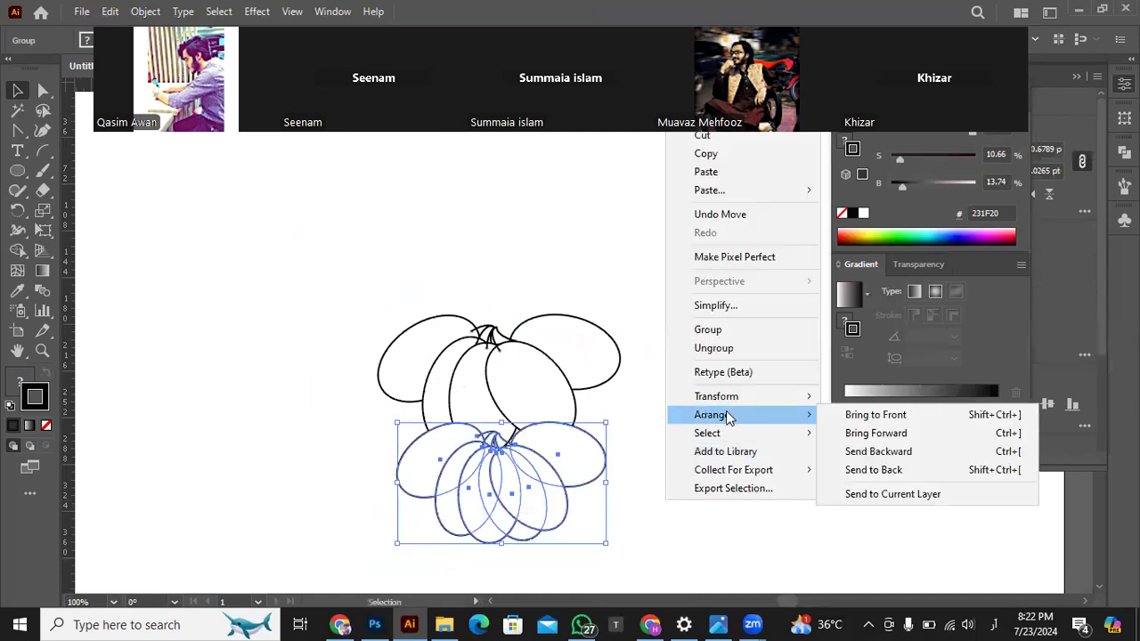
{"action": "left_click", "coordinate": [857, 471]}
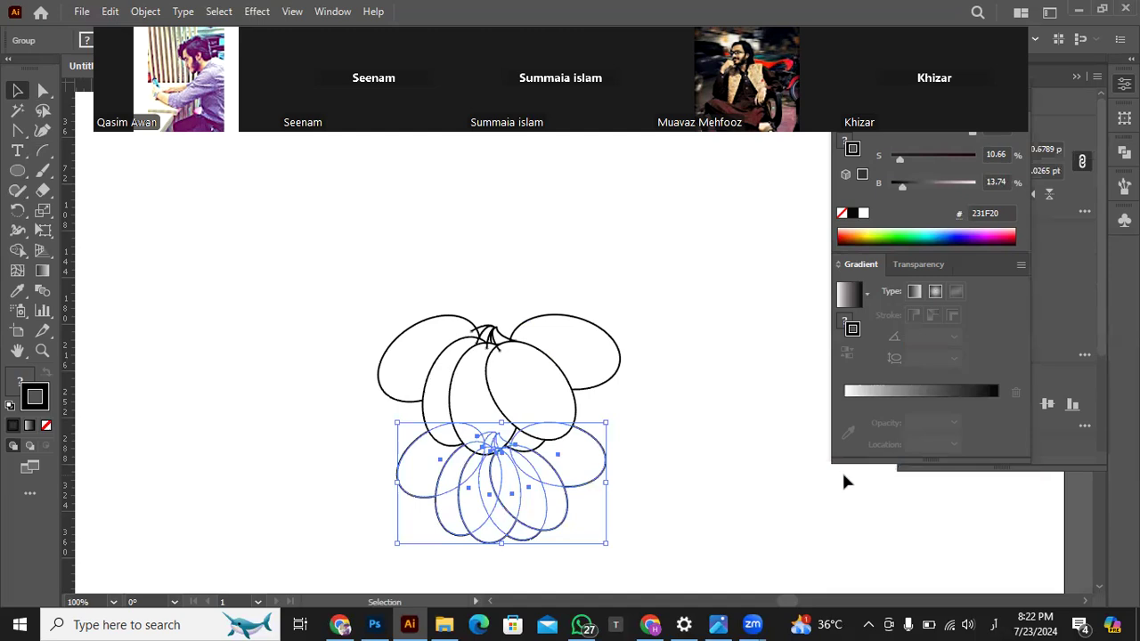
{"action": "left_click", "coordinate": [641, 442]}
- Duplicate the whole second tier below itself as a third tier and scale it down
{"action": "scroll", "coordinate": [635, 463], "scroll_direction": "down", "scroll_amount": 3}
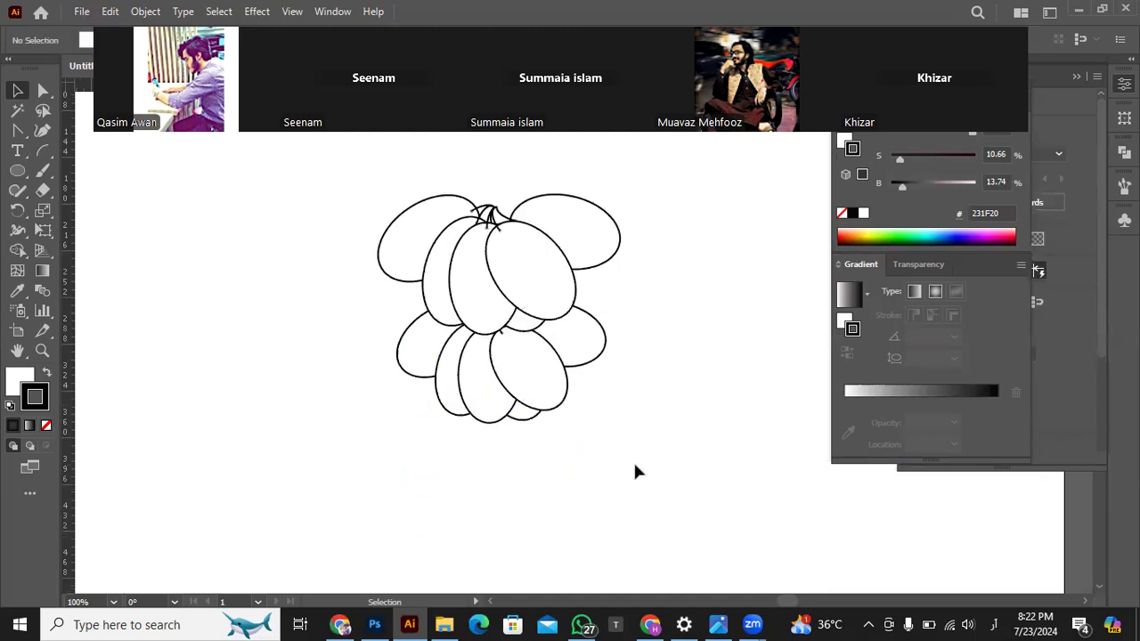
{"action": "scroll", "coordinate": [635, 470], "scroll_direction": "down", "scroll_amount": 1}
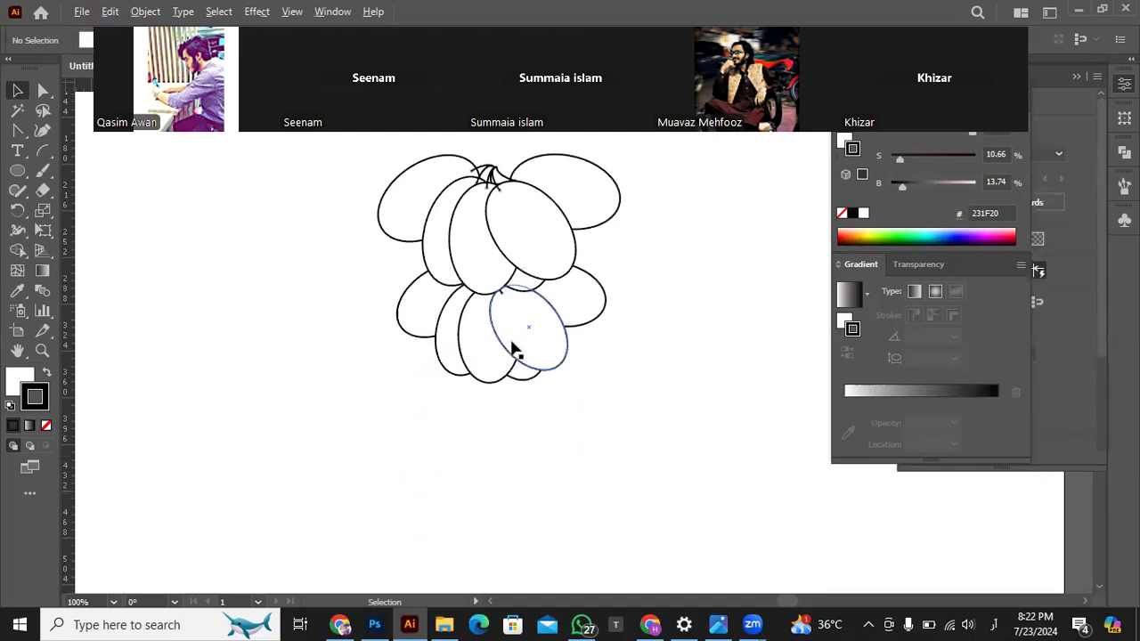
{"action": "left_click", "coordinate": [599, 316]}
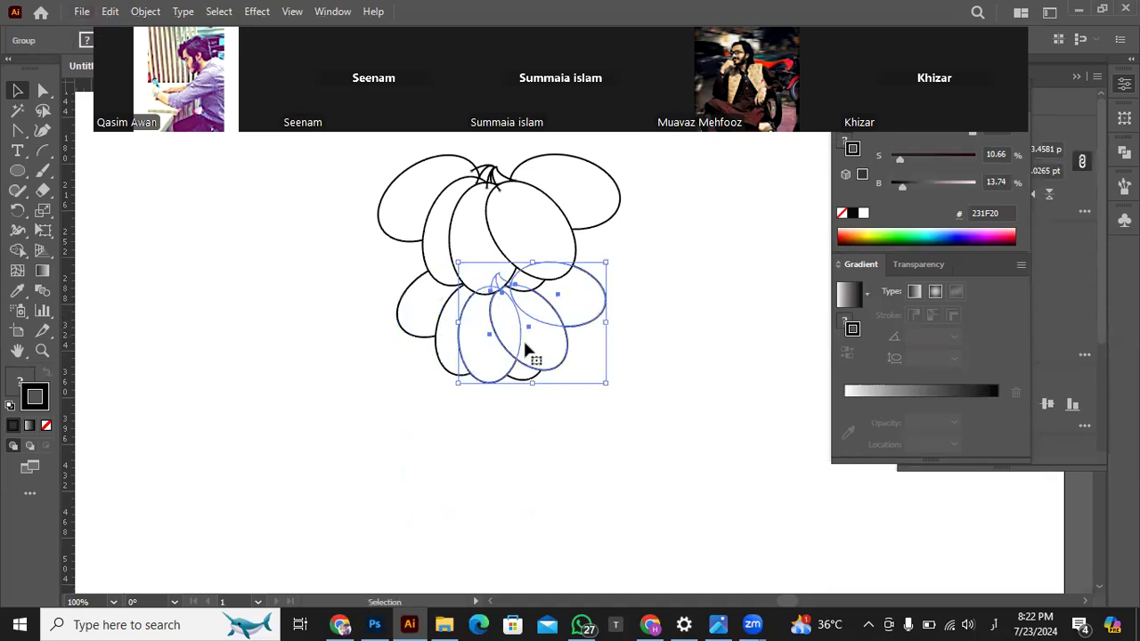
{"action": "left_click", "coordinate": [437, 329], "text": "shift"}
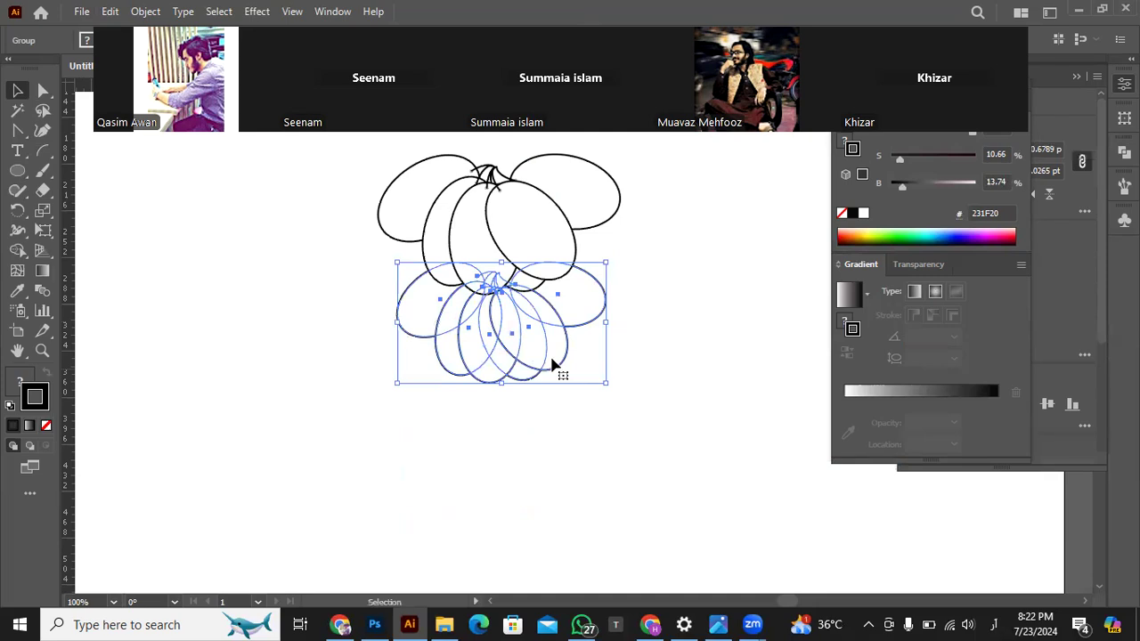
{"action": "left_click_drag", "start_coordinate": [527, 365], "coordinate": [537, 437]}
{"action": "left_click_drag", "start_coordinate": [614, 456], "coordinate": [578, 435]}
{"action": "left_click_drag", "start_coordinate": [506, 410], "coordinate": [521, 428]}
- Send the third tier behind the upper fruits and shift it slightly down and to the right
{"action": "right_click", "coordinate": [518, 419]}
{"action": "mouse_move", "coordinate": [634, 339]}
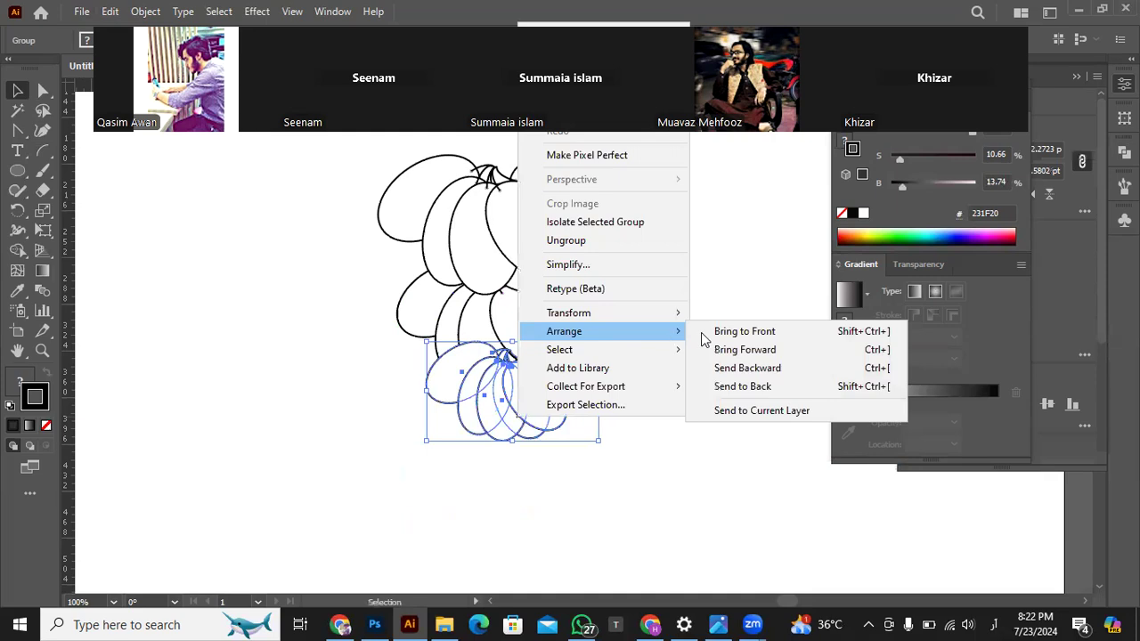
{"action": "left_click", "coordinate": [748, 387]}
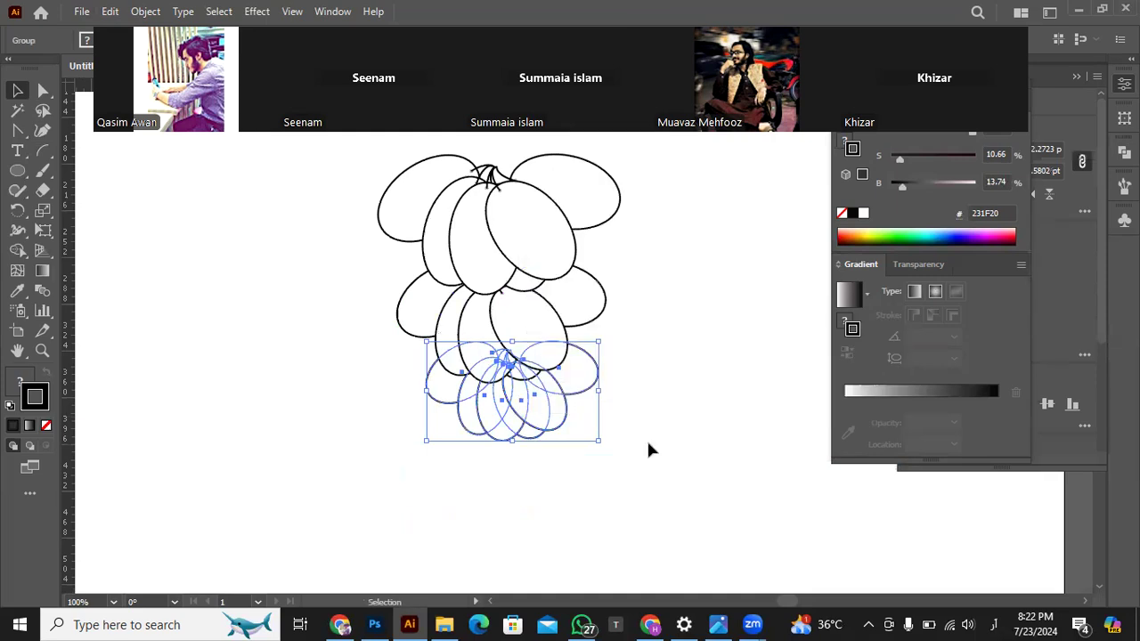
{"action": "left_click", "coordinate": [636, 450]}
{"action": "mouse_move", "coordinate": [514, 431]}
{"action": "left_mouse_down"}
{"action": "mouse_move", "coordinate": [521, 418]}
{"action": "mouse_move", "coordinate": [518, 436]}
{"action": "left_mouse_up"}
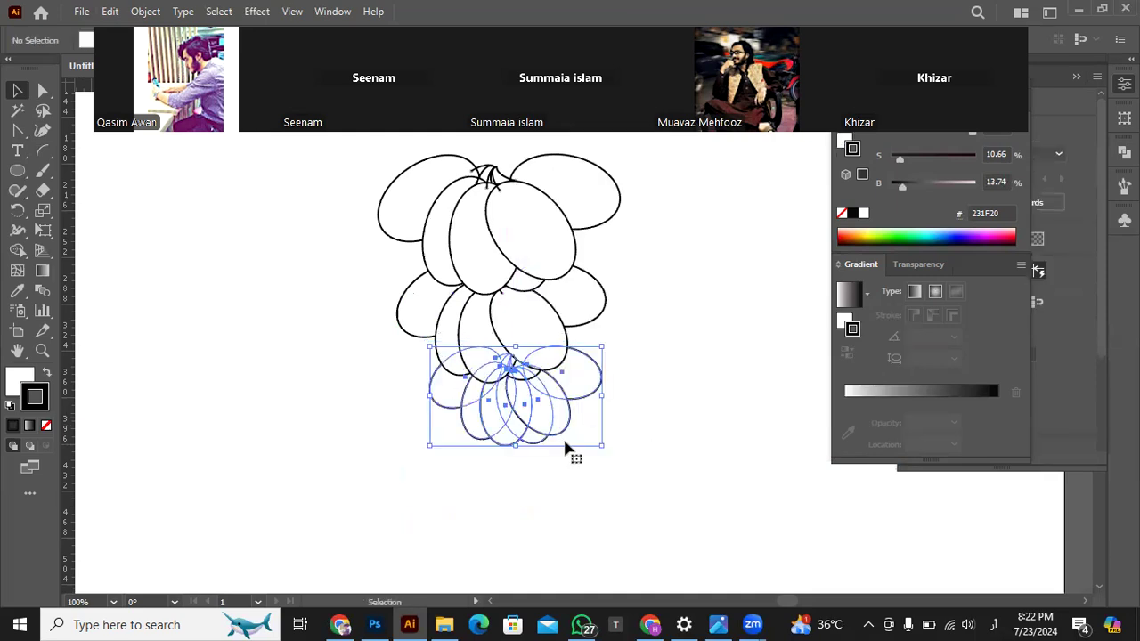
- Duplicate the third tier below itself as a fourth tier and scale it down further
{"action": "left_click", "coordinate": [639, 446]}
{"action": "left_click_drag", "start_coordinate": [541, 433], "coordinate": [555, 510]}
{"action": "left_click_drag", "start_coordinate": [621, 526], "coordinate": [594, 495]}
{"action": "key", "text": "a"}
{"action": "key", "text": "v"}
- Send the fourth tier to the back and shift it slightly right to sit beneath the third tier
{"action": "right_click", "coordinate": [608, 495]}
{"action": "mouse_move", "coordinate": [663, 398]}
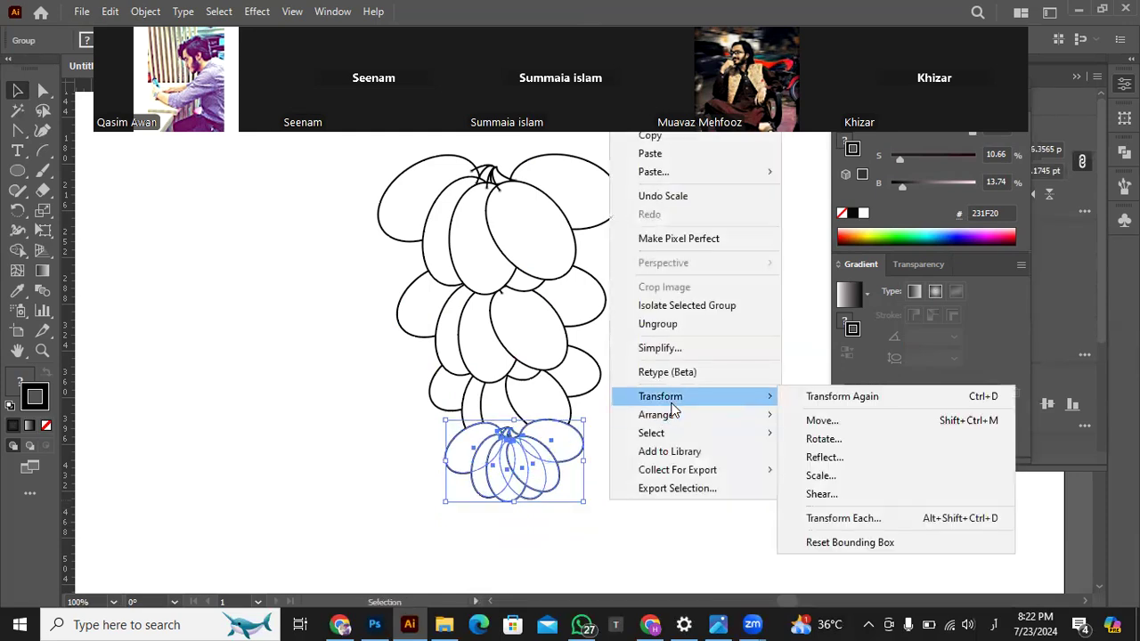
{"action": "mouse_move", "coordinate": [701, 416]}
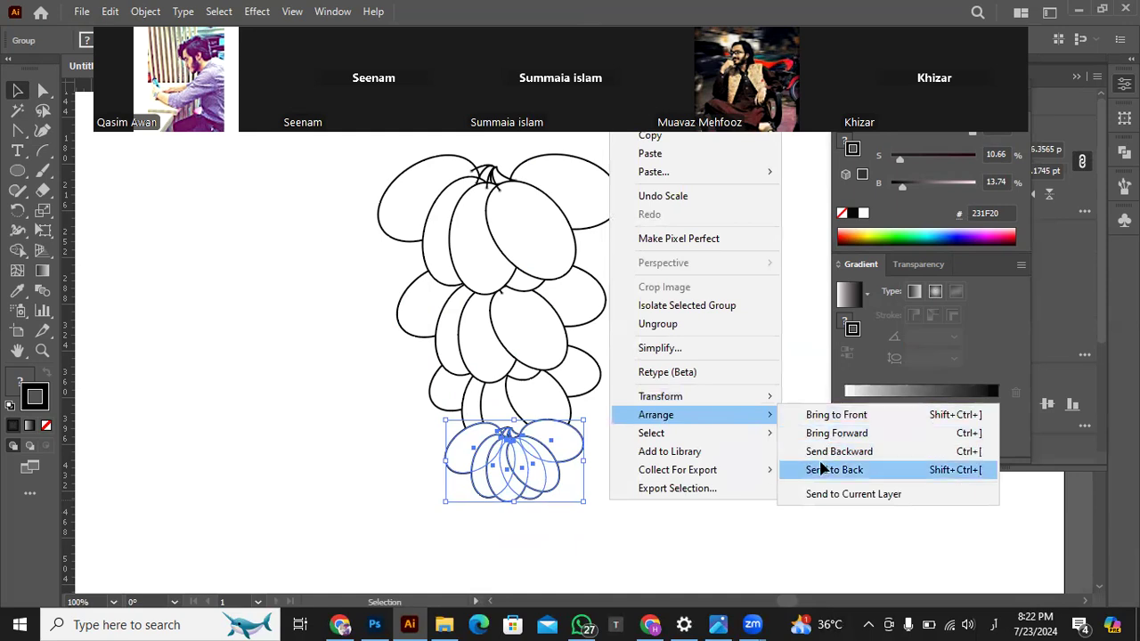
{"action": "left_click", "coordinate": [822, 469]}
{"action": "left_click_drag", "start_coordinate": [539, 485], "coordinate": [558, 483]}
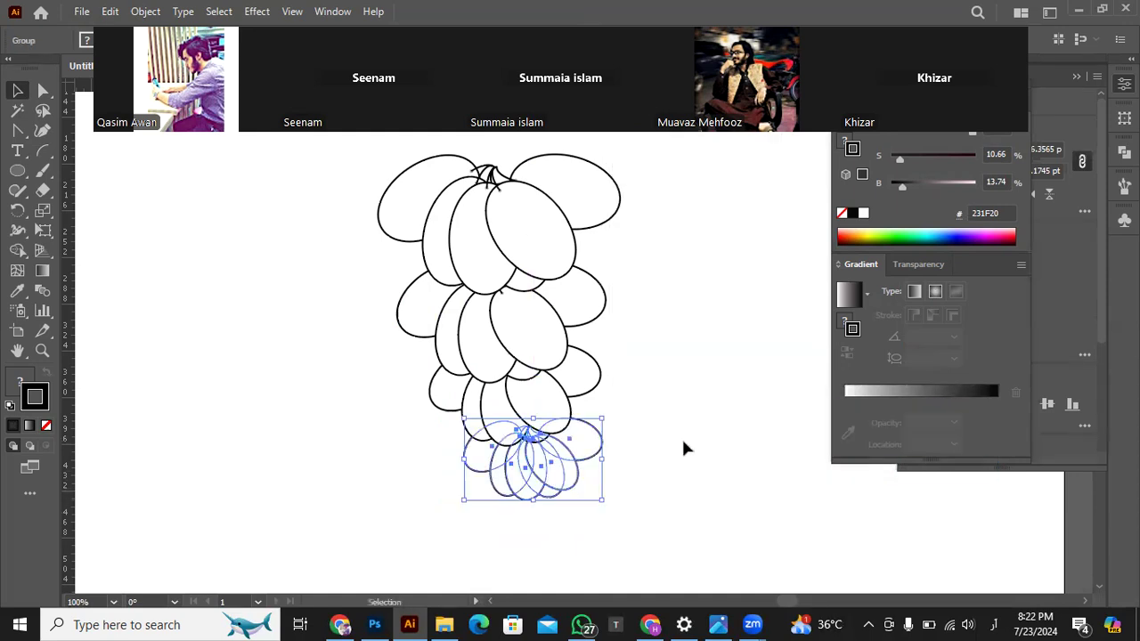
{"action": "left_click", "coordinate": [684, 448]}
{"action": "scroll", "coordinate": [689, 436], "scroll_direction": "down", "scroll_amount": 3}
{"action": "scroll", "coordinate": [691, 436], "scroll_direction": "up", "scroll_amount": 1}
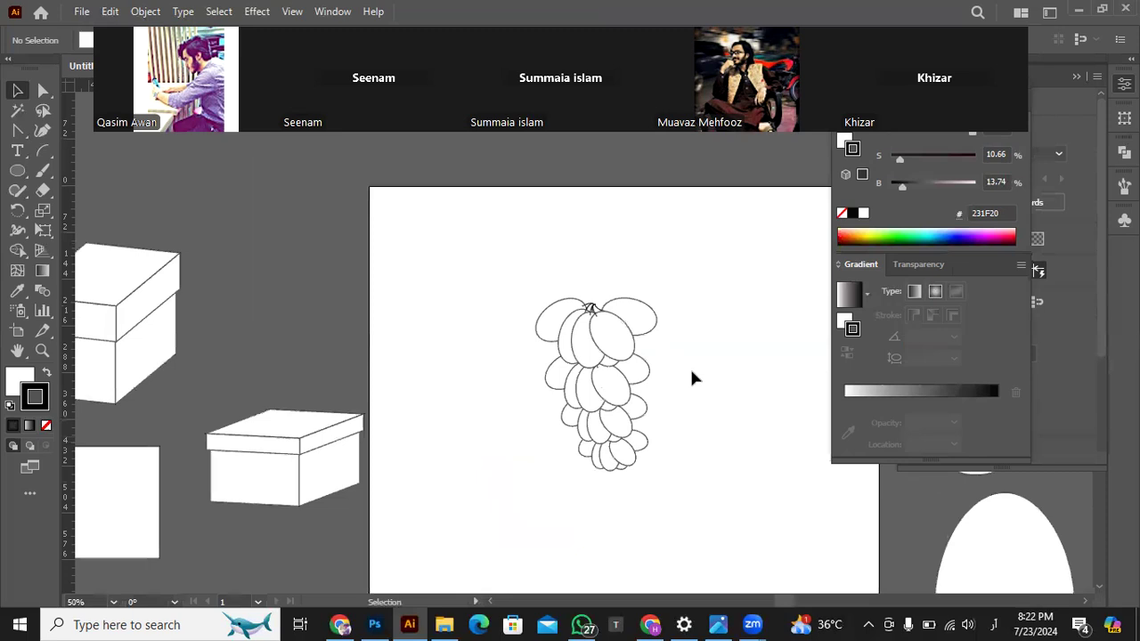
- Paint a curved black stalk with the Paintbrush, rising from the meeting point of the stems atop the cluster
{"action": "scroll", "coordinate": [696, 345], "scroll_direction": "up", "scroll_amount": 2}
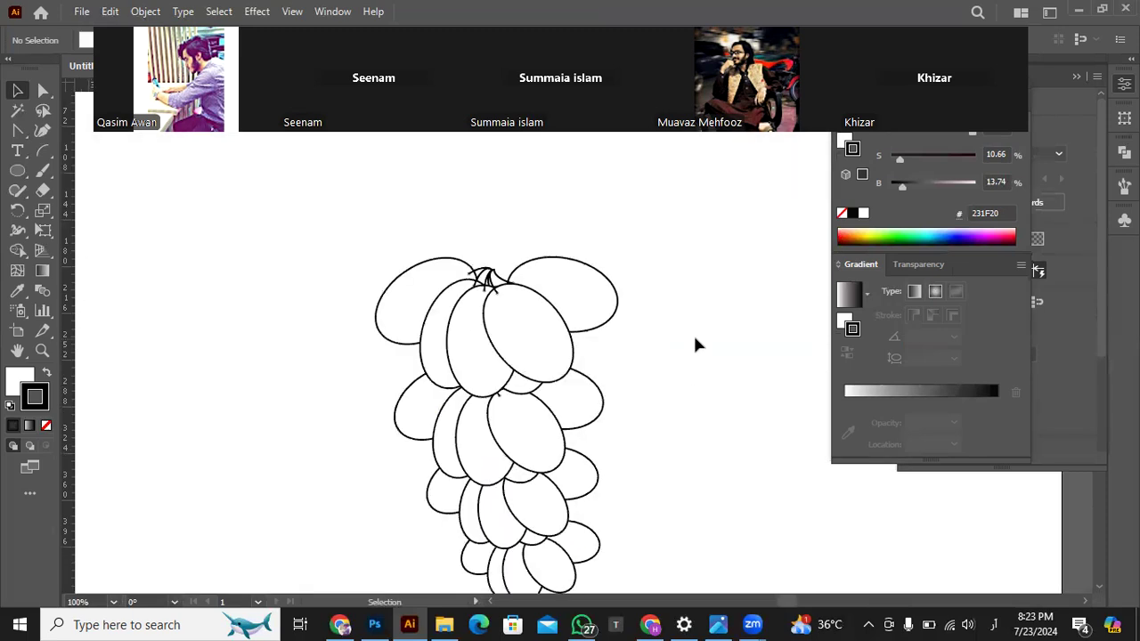
{"action": "left_click_drag", "start_coordinate": [43, 170], "coordinate": [94, 171]}
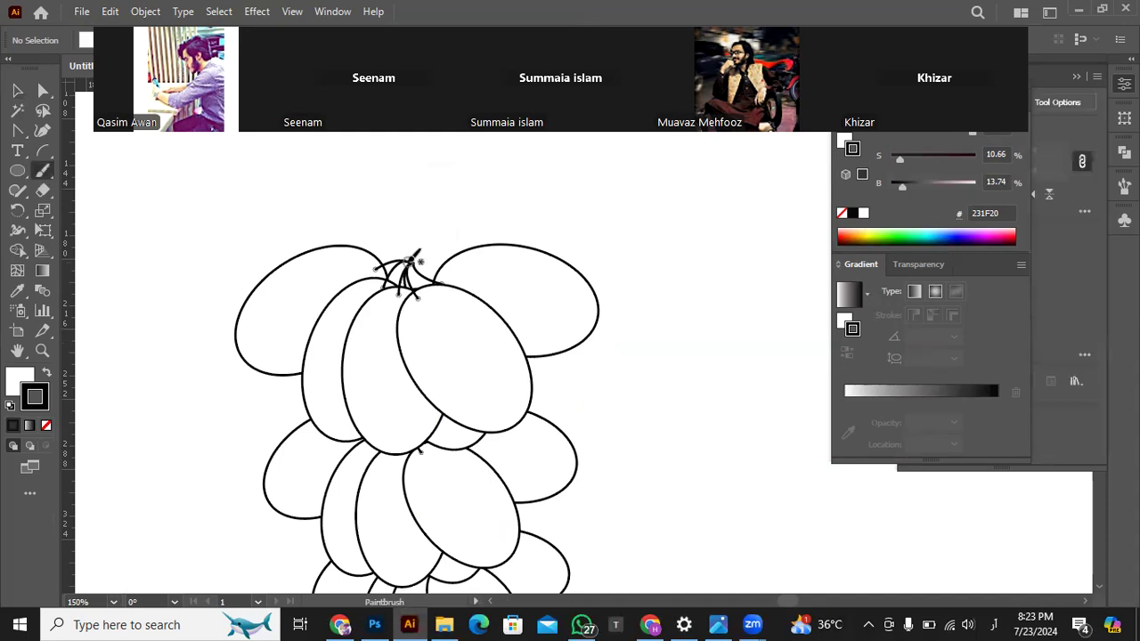
{"action": "mouse_move", "coordinate": [410, 249]}
{"action": "left_mouse_down"}
{"action": "mouse_move", "coordinate": [409, 180]}
{"action": "mouse_move", "coordinate": [446, 121]}
{"action": "left_mouse_up"}
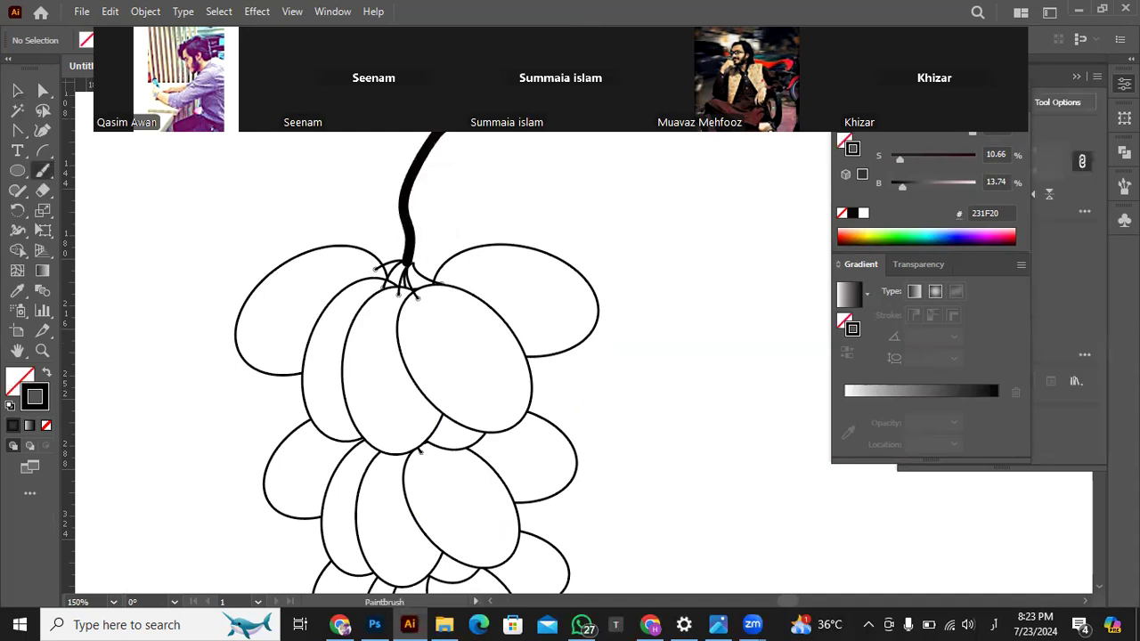
{"action": "key", "text": "ctrl+z"}
{"action": "left_click", "coordinate": [411, 260]}
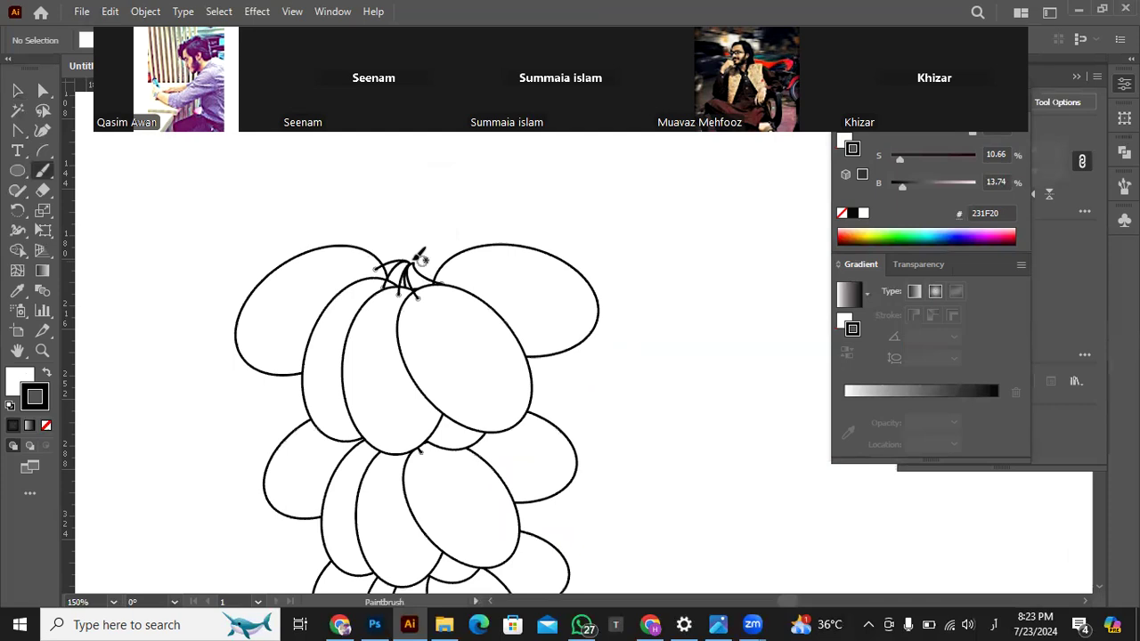
{"action": "left_click_drag", "start_coordinate": [412, 260], "coordinate": [411, 120]}
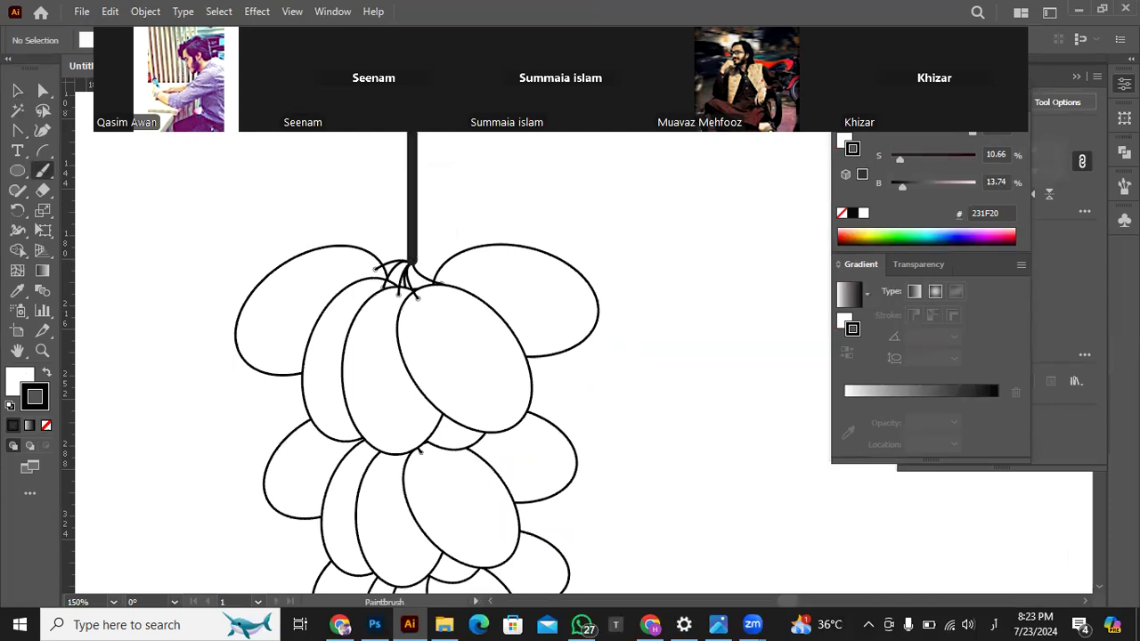
{"action": "key", "text": "ctrl+z"}
{"action": "mouse_move", "coordinate": [412, 267]}
{"action": "left_mouse_down"}
{"action": "mouse_move", "coordinate": [423, 257]}
{"action": "mouse_move", "coordinate": [407, 153]}
{"action": "mouse_move", "coordinate": [377, 135]}
{"action": "left_mouse_up"}
{"action": "scroll", "coordinate": [377, 136], "scroll_direction": "down", "scroll_amount": 4}
- Try duplicating the whole grape bunch with its stalk beside the original, and undo the copy
{"action": "key", "text": "v"}
{"action": "left_click", "coordinate": [18, 90]}
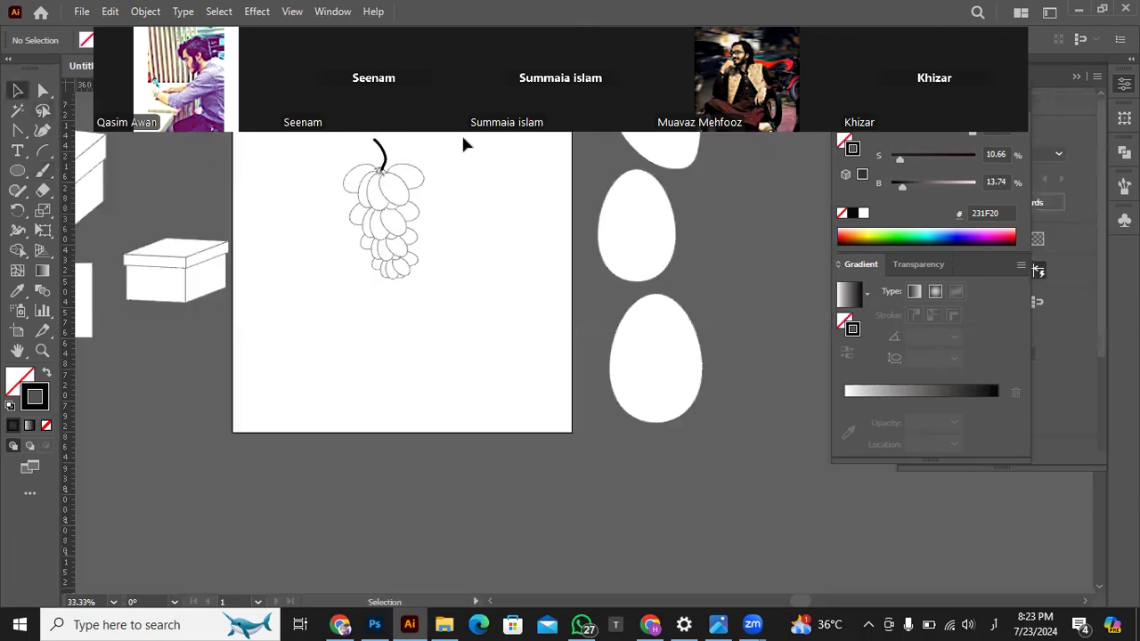
{"action": "left_click_drag", "start_coordinate": [348, 269], "coordinate": [349, 270]}
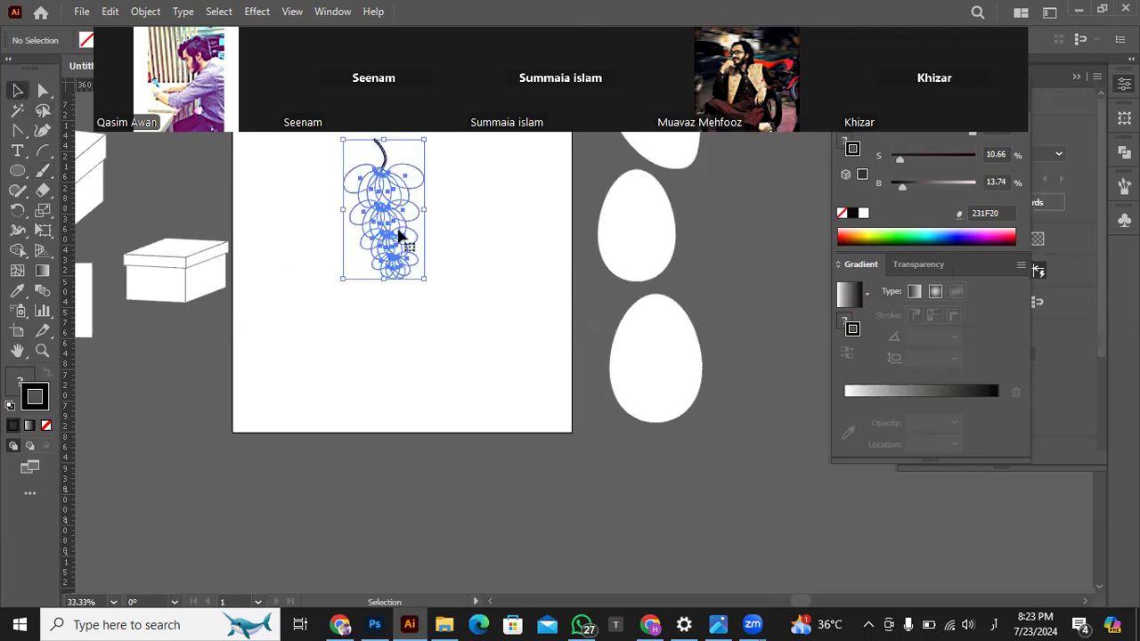
{"action": "left_click_drag", "start_coordinate": [404, 234], "coordinate": [461, 247]}
{"action": "left_click", "coordinate": [461, 315]}
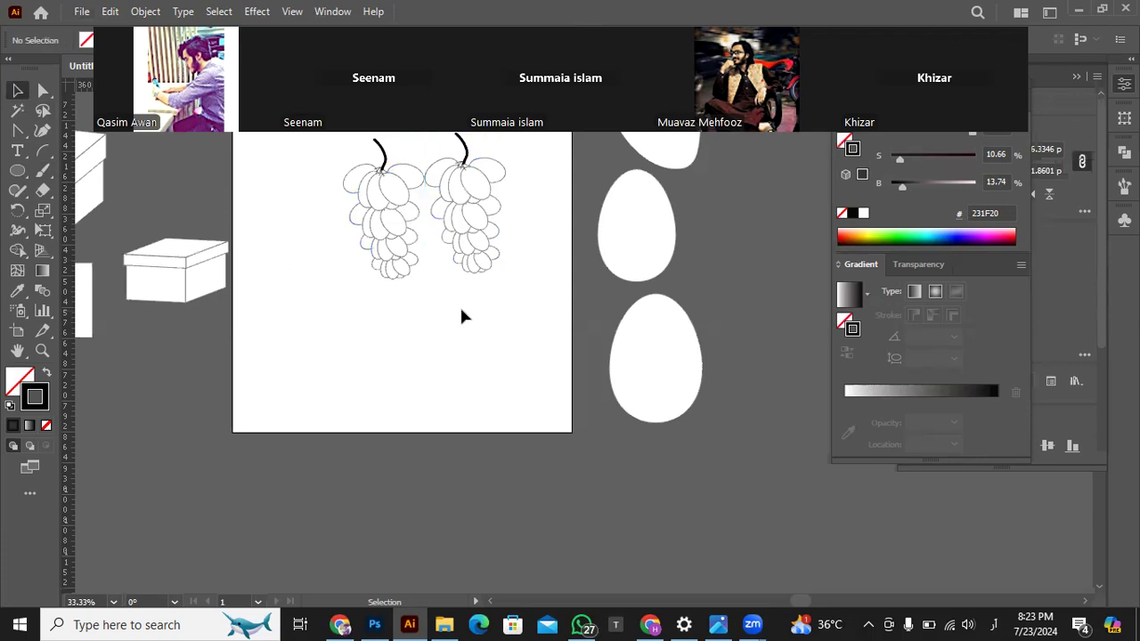
{"action": "key", "text": "ctrl+z"}
- Move the smaller egg onto the artboard, below and right of the grape bunch, and undo moving the mango body without its leaf
{"action": "left_click_drag", "start_coordinate": [644, 230], "coordinate": [476, 321]}
{"action": "left_click_drag", "start_coordinate": [657, 145], "coordinate": [509, 211]}
{"action": "scroll", "coordinate": [508, 211], "scroll_direction": "up", "scroll_amount": 3}
{"action": "key", "text": "ctrl+z"}
{"action": "scroll", "coordinate": [585, 191], "scroll_direction": "up", "scroll_amount": 2}
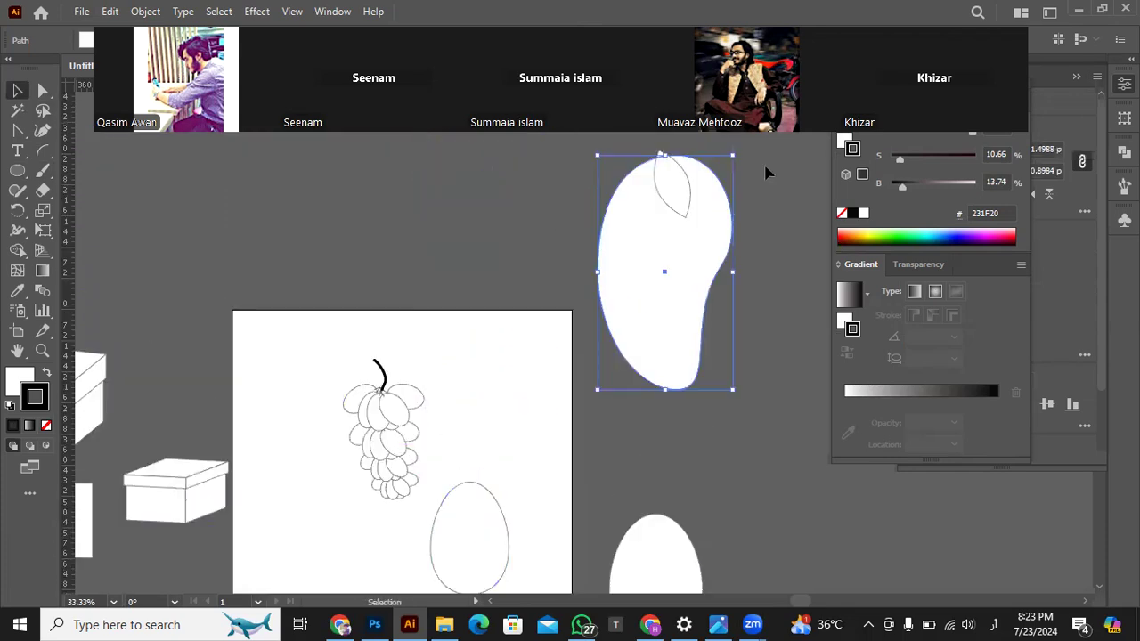
- Move the mango with its leaf onto the artboard and scale it down to fit above the egg, beside the grapes
{"action": "left_click", "coordinate": [743, 147]}
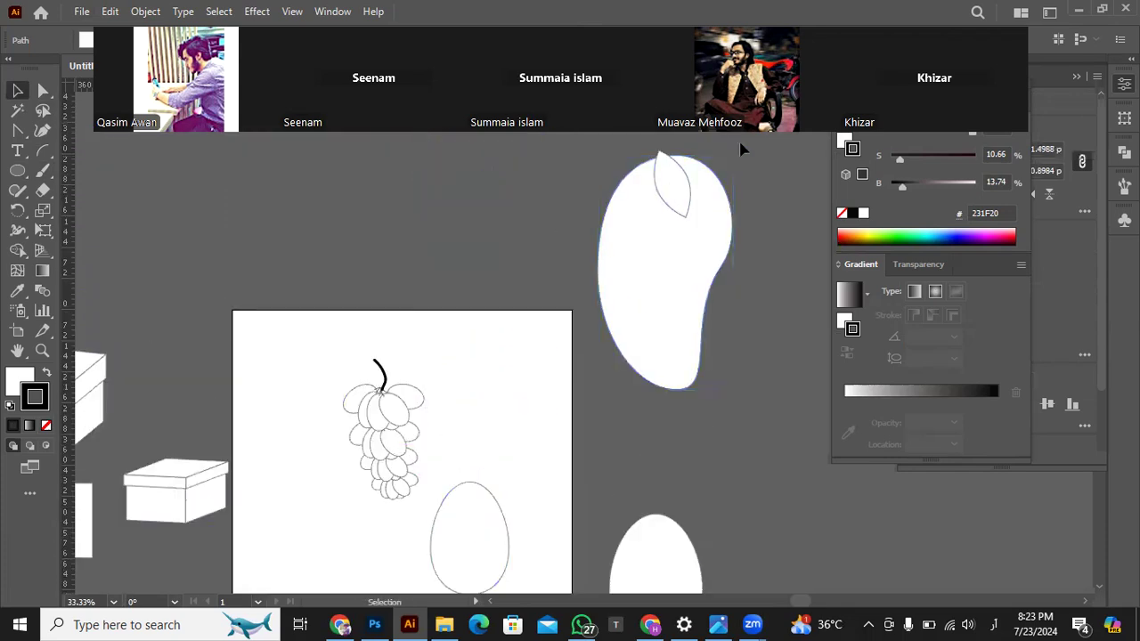
{"action": "left_click", "coordinate": [707, 257]}
{"action": "key", "text": "v"}
{"action": "left_click_drag", "start_coordinate": [707, 259], "coordinate": [579, 332]}
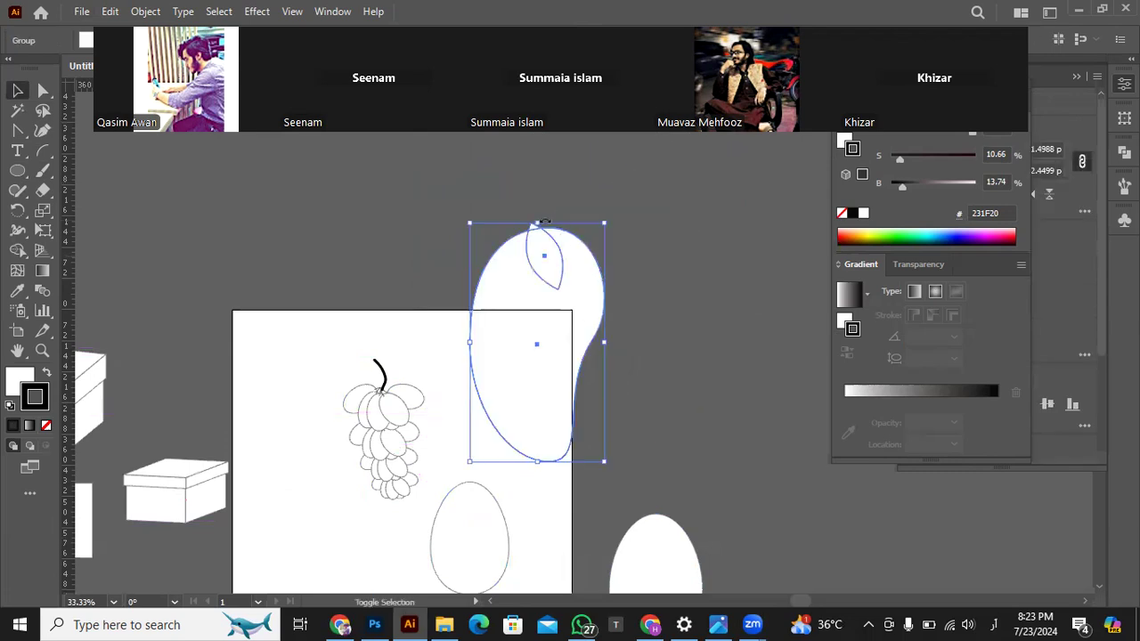
{"action": "left_click_drag", "start_coordinate": [538, 224], "coordinate": [492, 350]}
{"action": "left_click", "coordinate": [631, 294]}
{"action": "scroll", "coordinate": [607, 425], "scroll_direction": "down", "scroll_amount": 1}
{"action": "scroll", "coordinate": [607, 425], "scroll_direction": "down", "scroll_amount": 2}
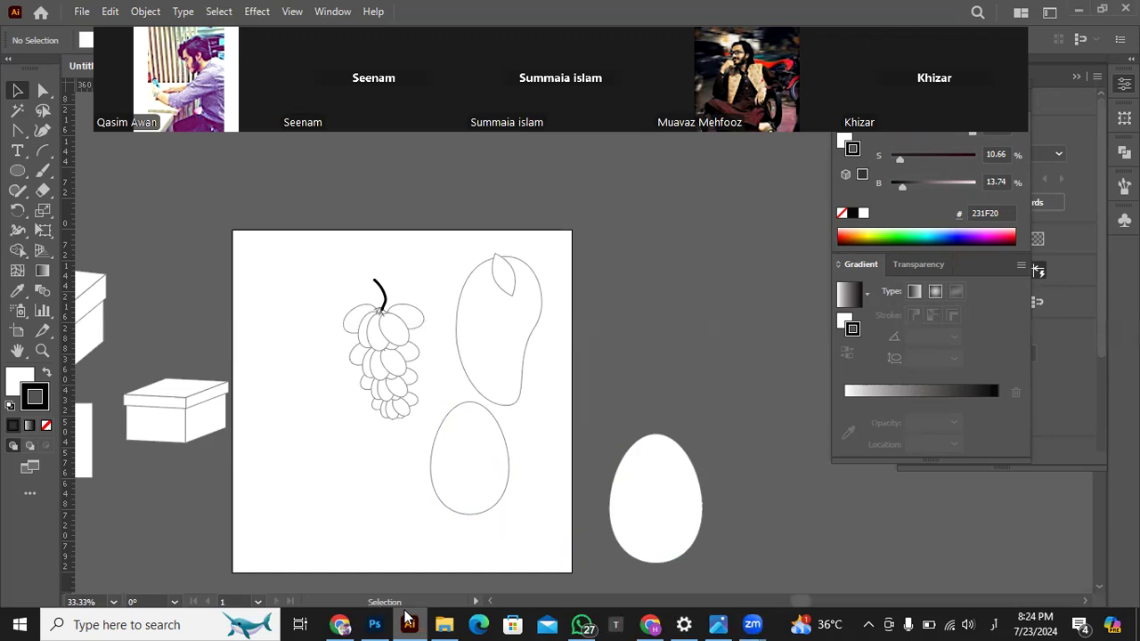
{"action": "scroll", "coordinate": [376, 461], "scroll_direction": "down", "scroll_amount": 3}
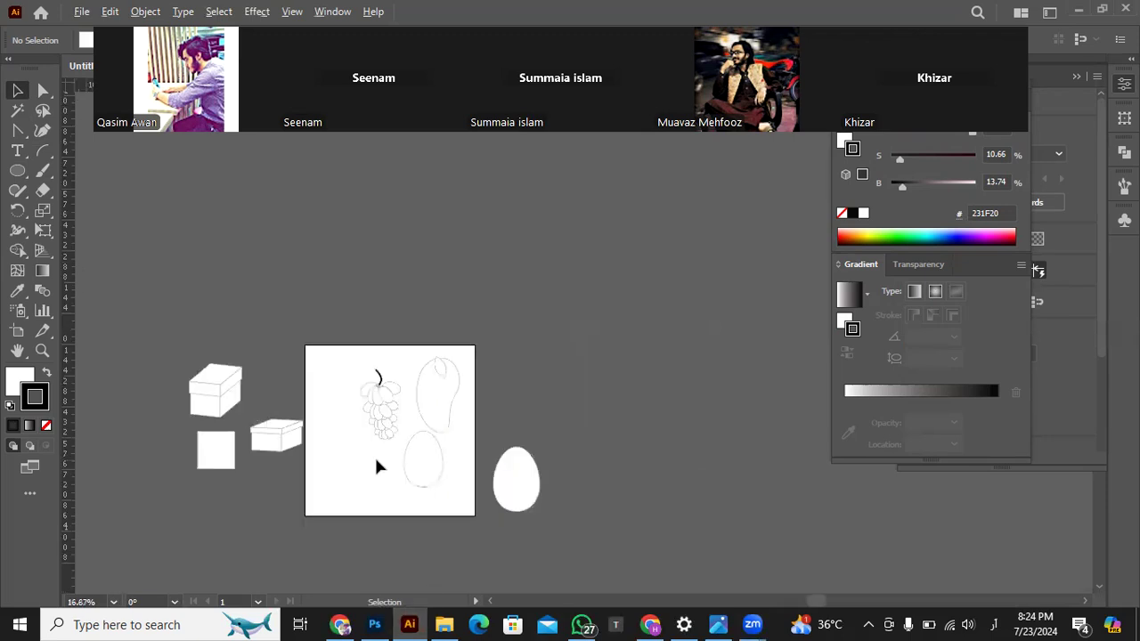
{"action": "scroll", "coordinate": [376, 461], "scroll_direction": "up", "scroll_amount": 3}
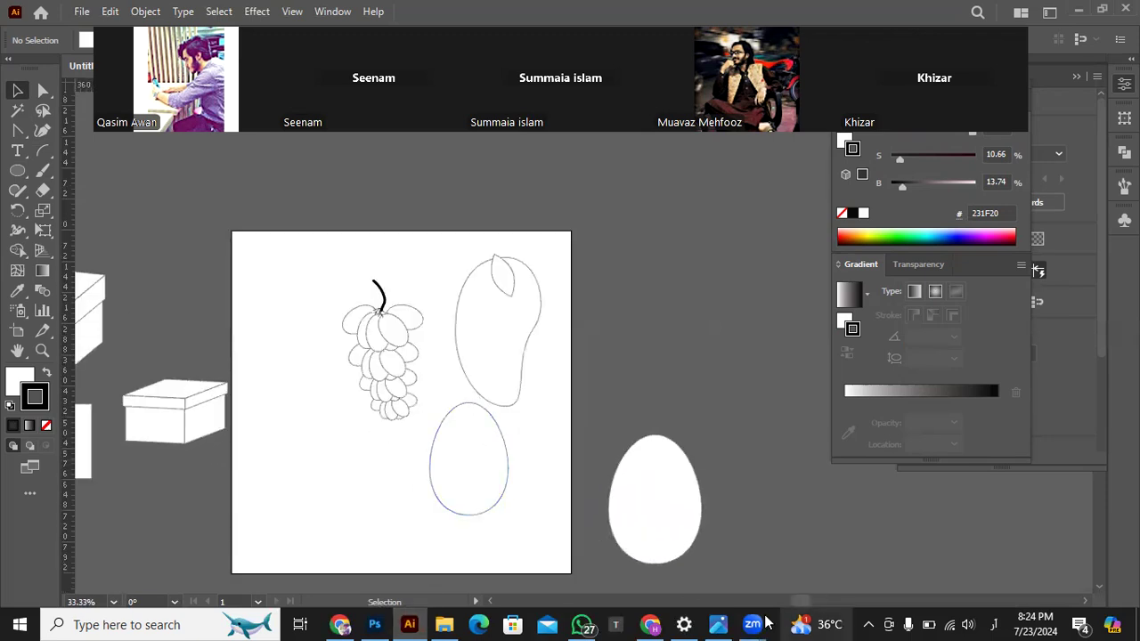
{"action": "mouse_move", "coordinate": [755, 623]}
{"action": "left_click", "coordinate": [868, 545]}
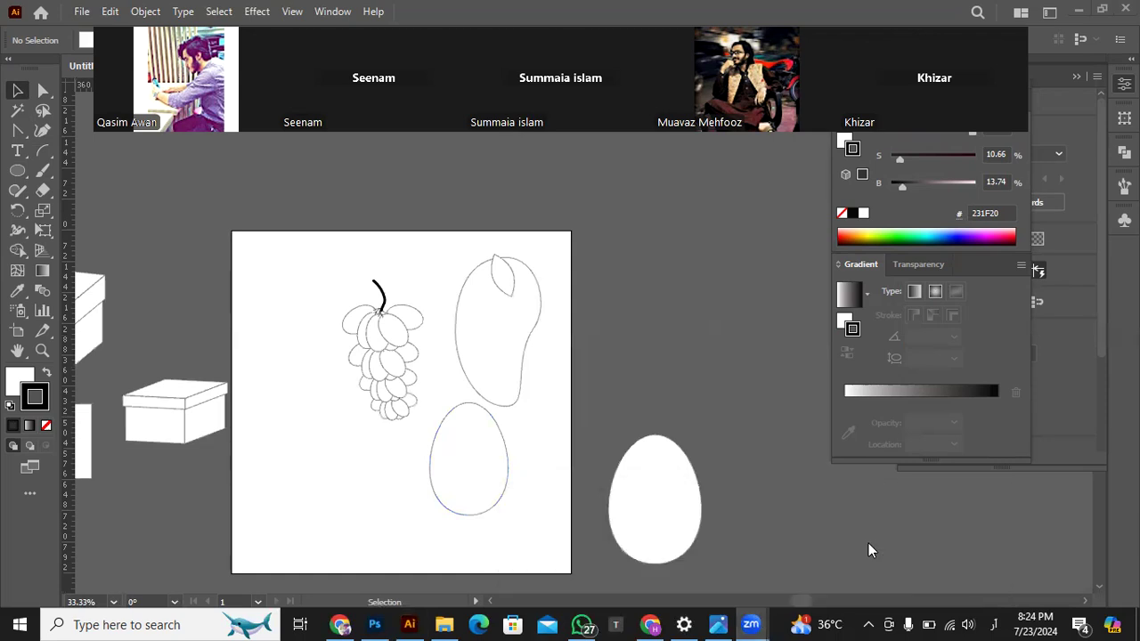